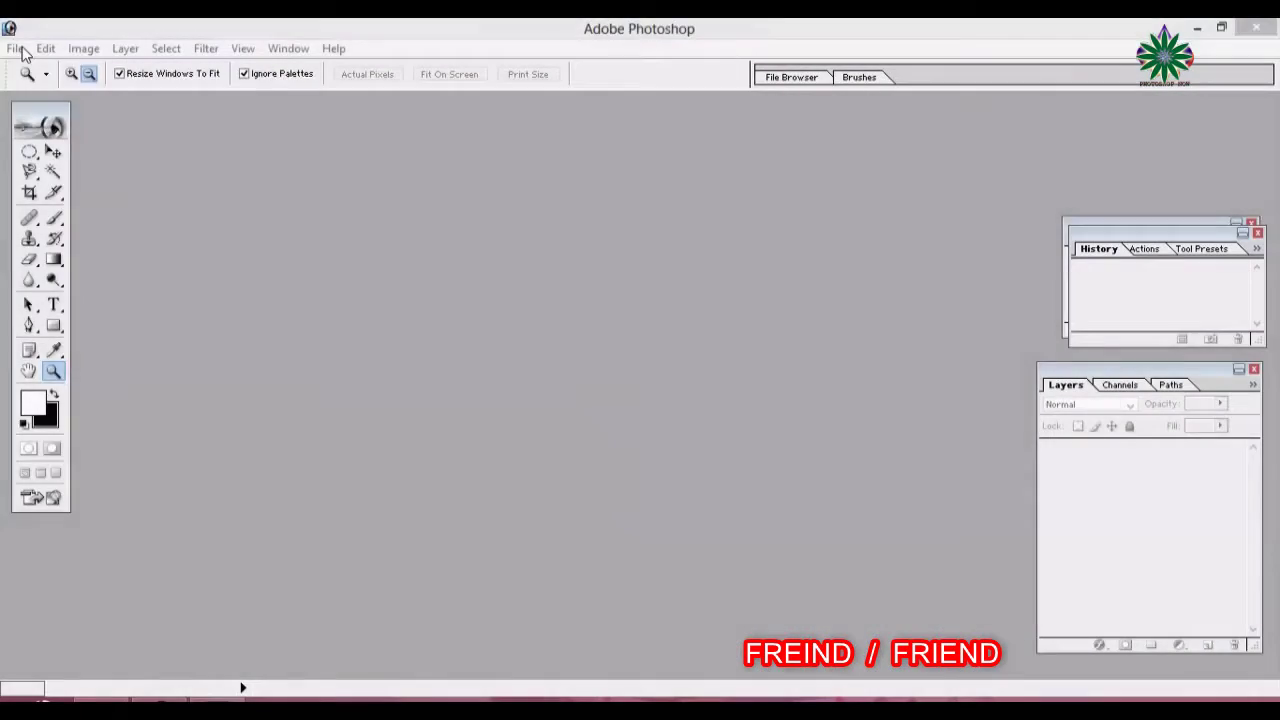
# Browse to the Desktop folder and open the ff.jpg portrait photo
pyautogui.click(14, 48)
pyautogui.moveTo(15, 48)
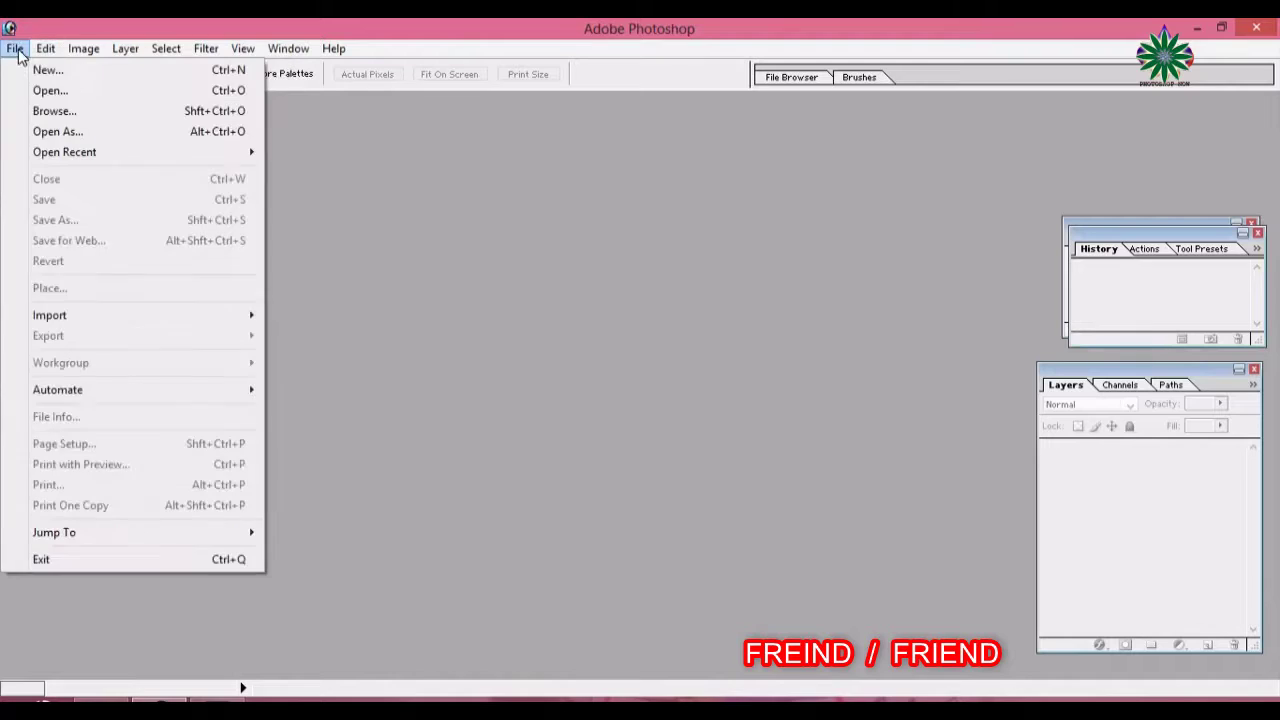
pyautogui.click(15, 89)
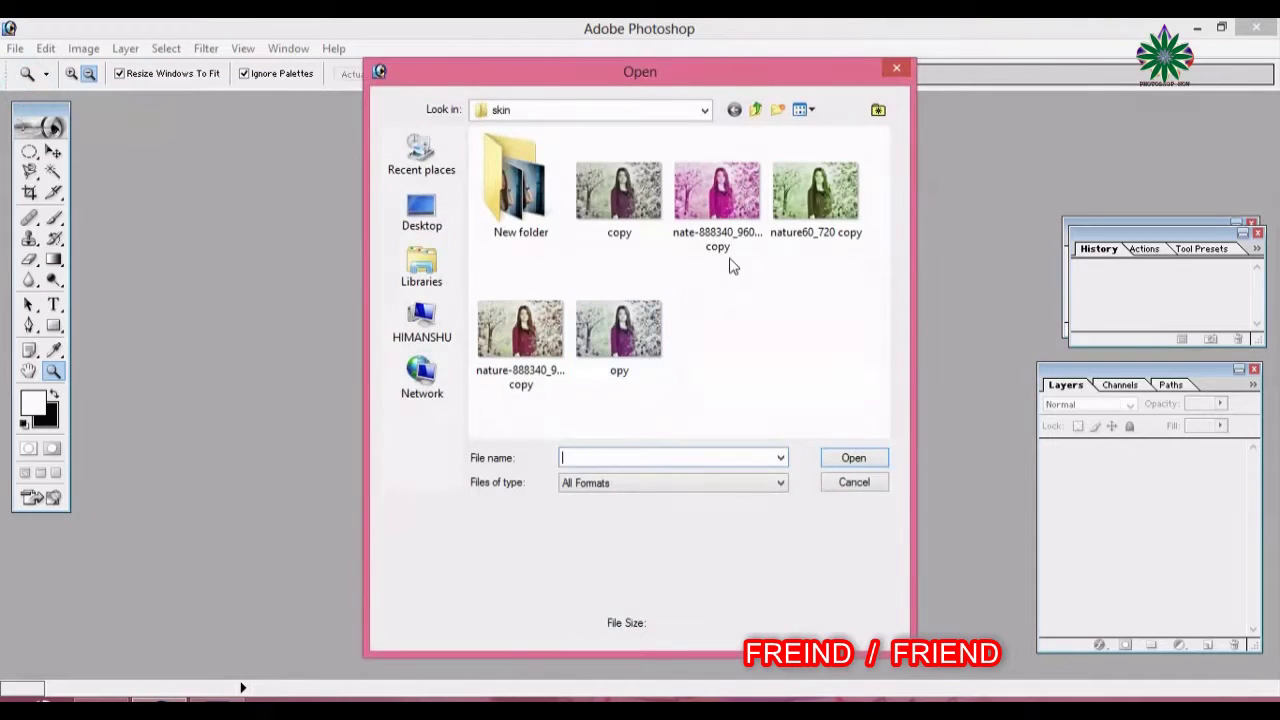
pyautogui.click(437, 220)
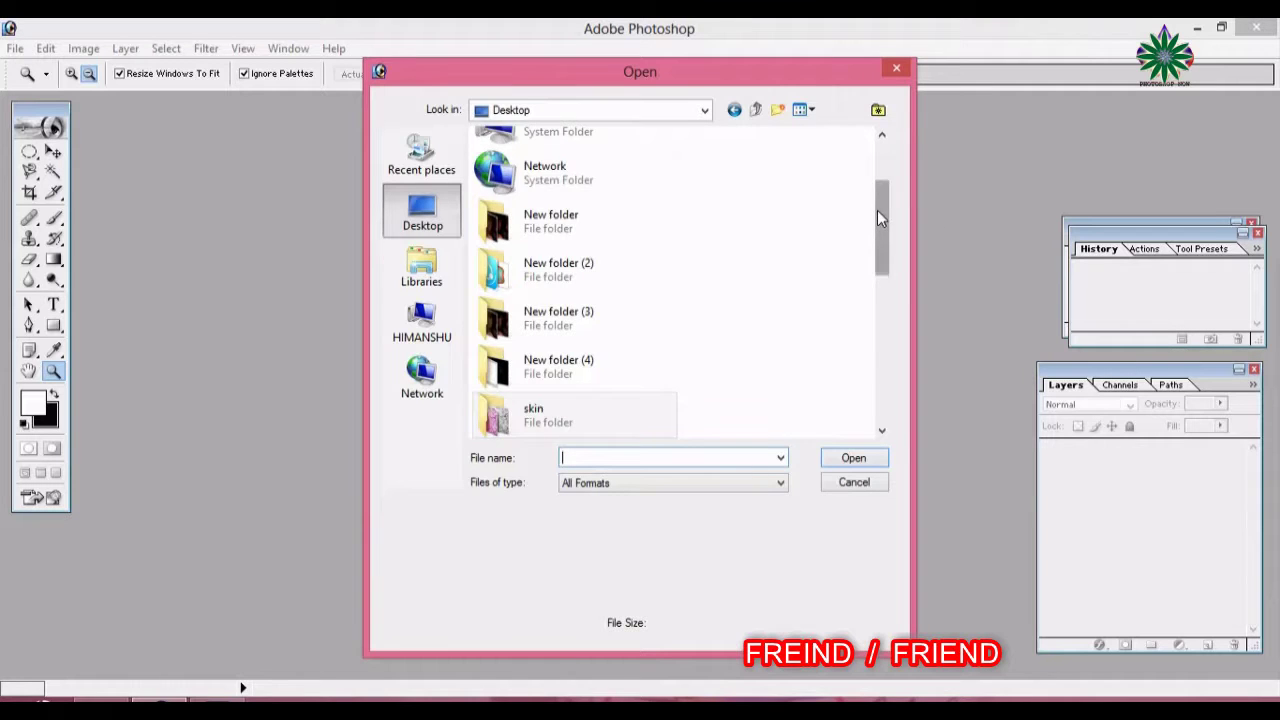
pyautogui.moveTo(877, 210); pyautogui.dragTo(890, 397)
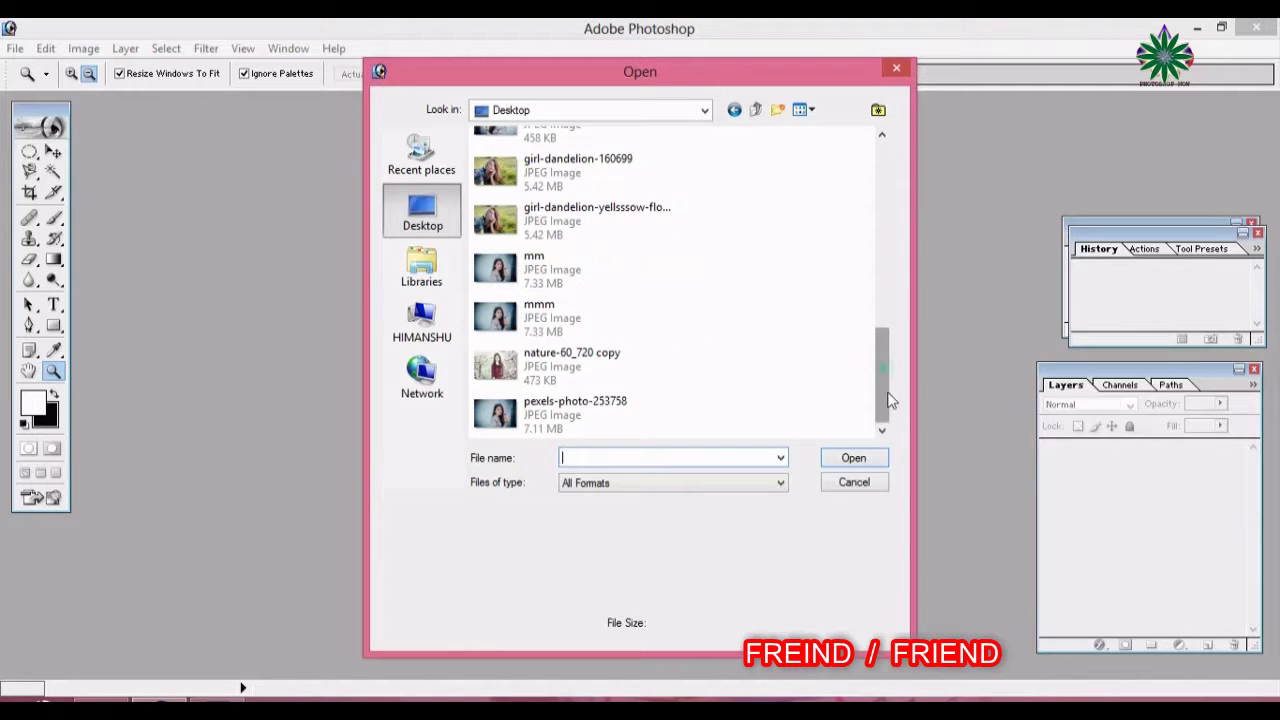
pyautogui.moveTo(881, 379); pyautogui.dragTo(876, 350)
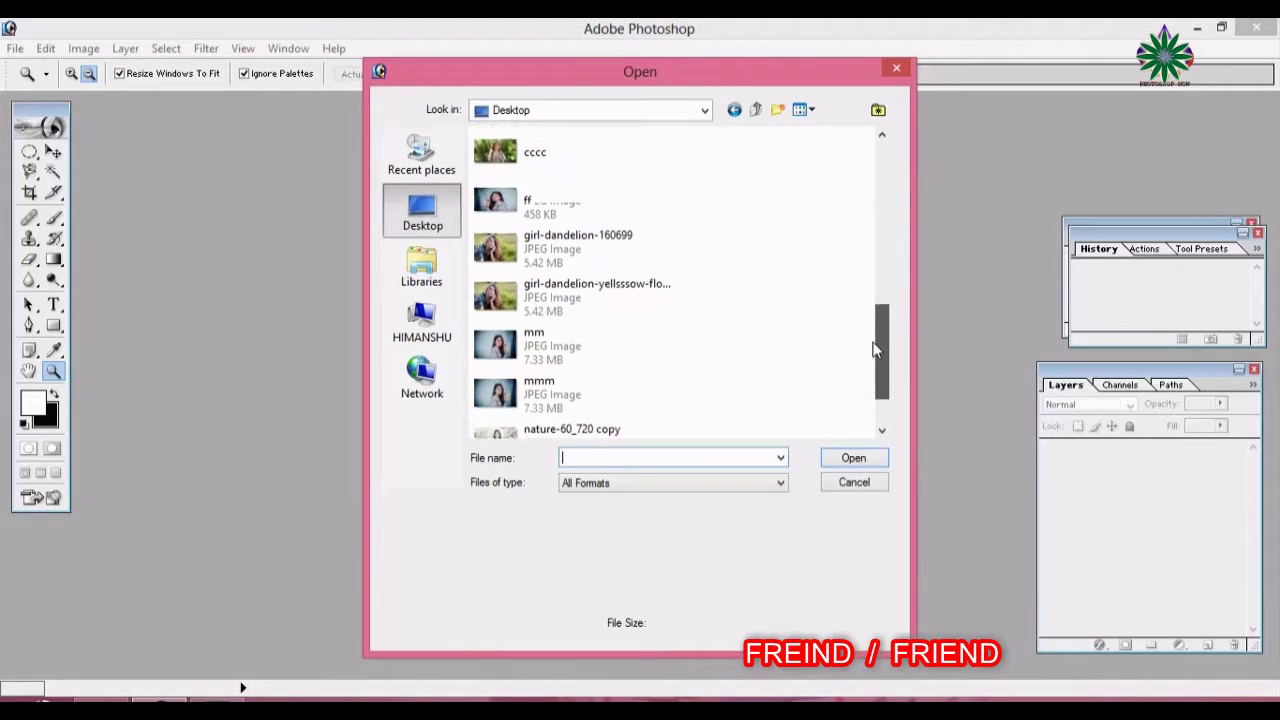
pyautogui.doubleClick(583, 218)
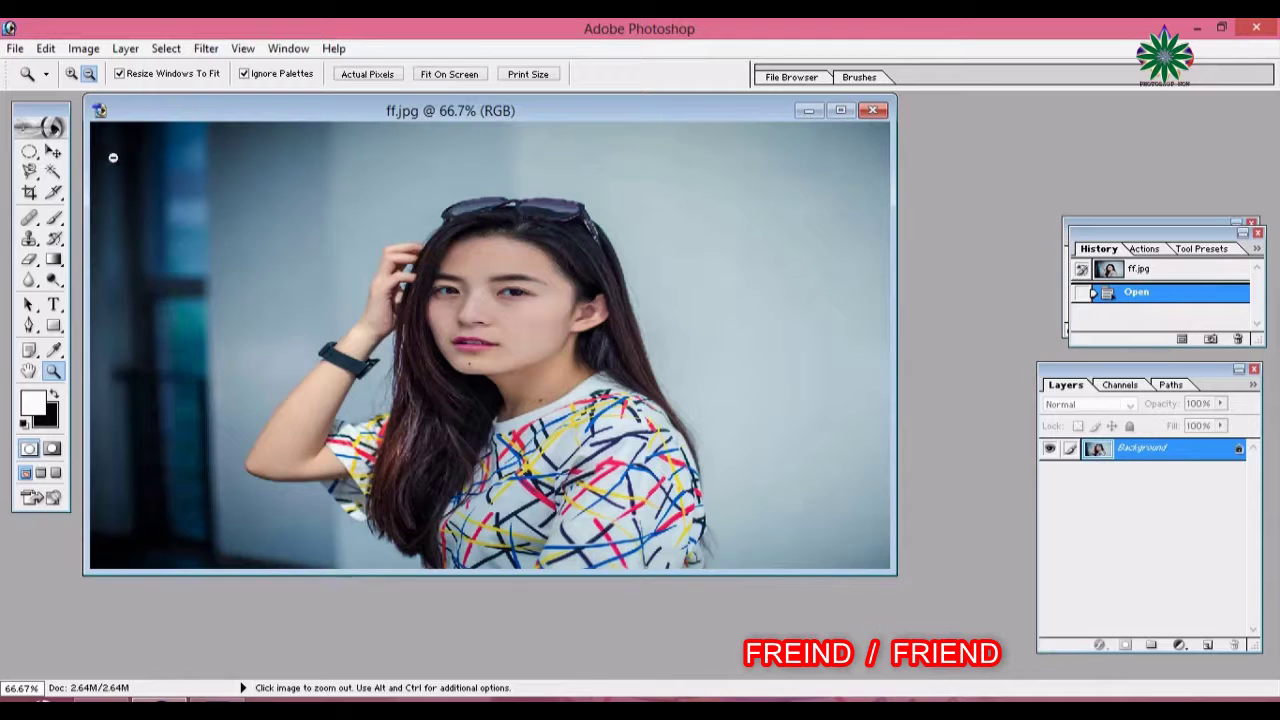
# Maximize the ff.jpg document window and zoom in on the portrait to 100%
pyautogui.click(53, 151)
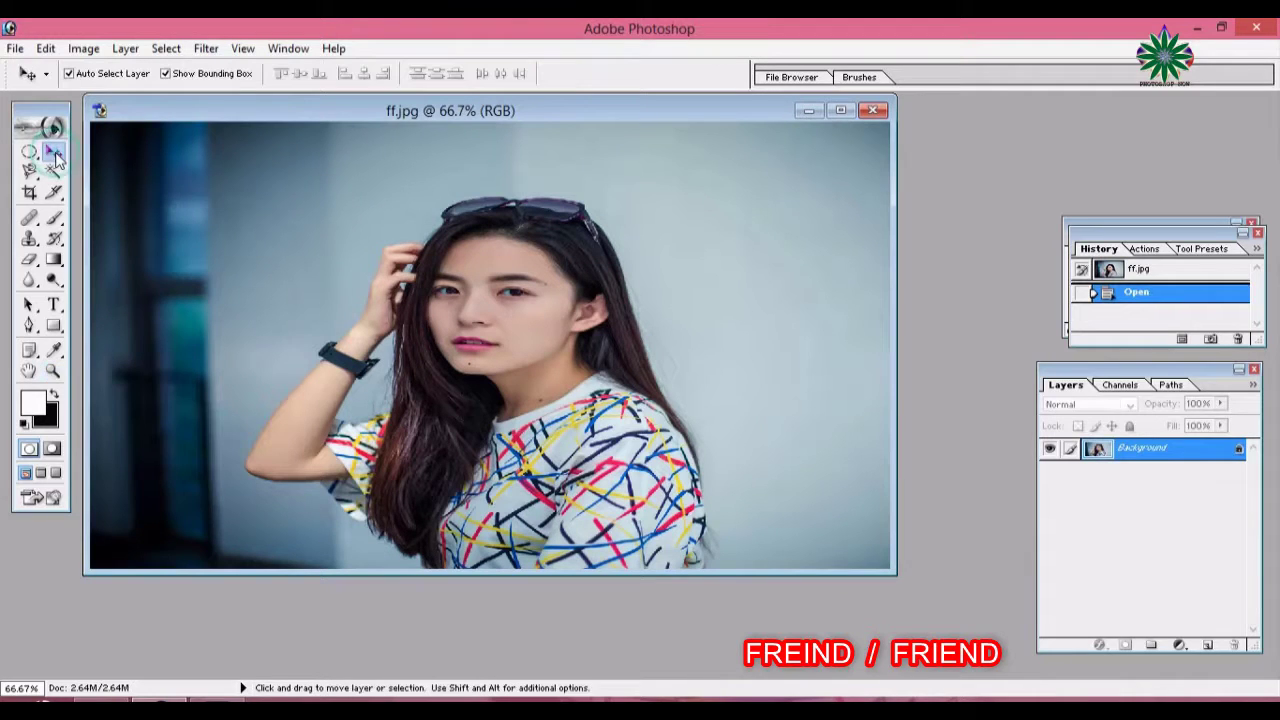
pyautogui.click(840, 110)
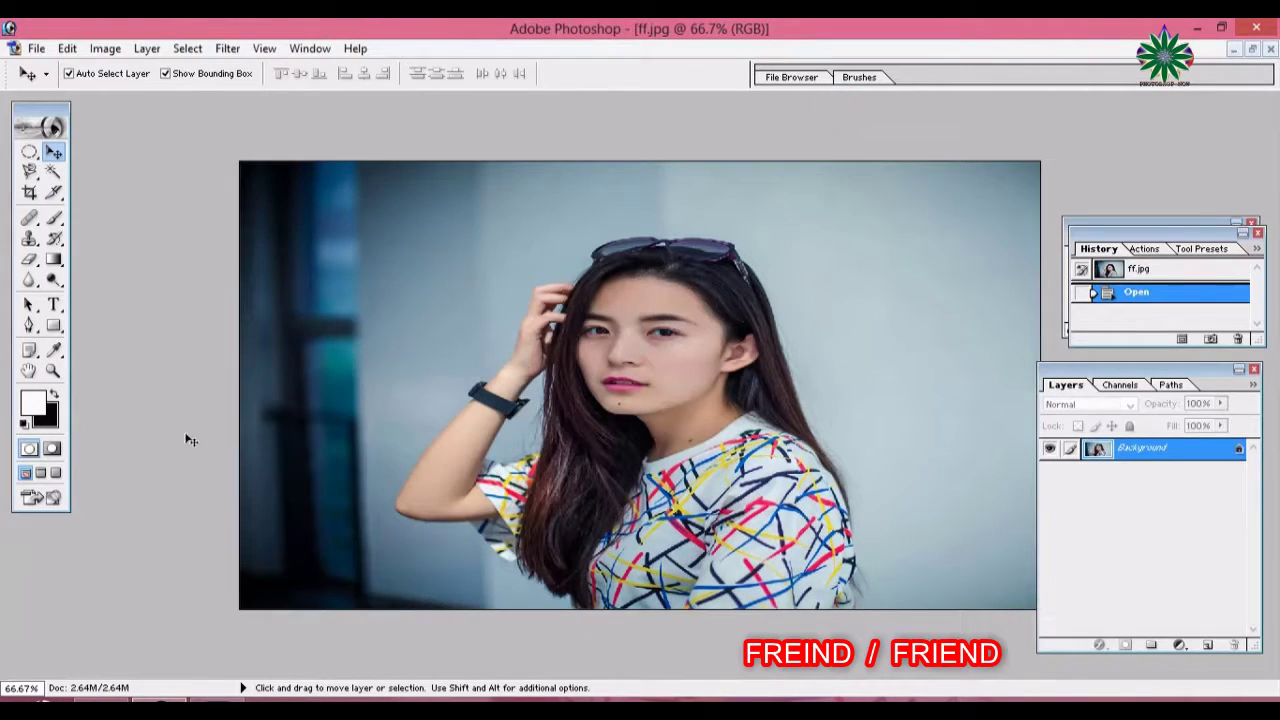
pyautogui.click(53, 371)
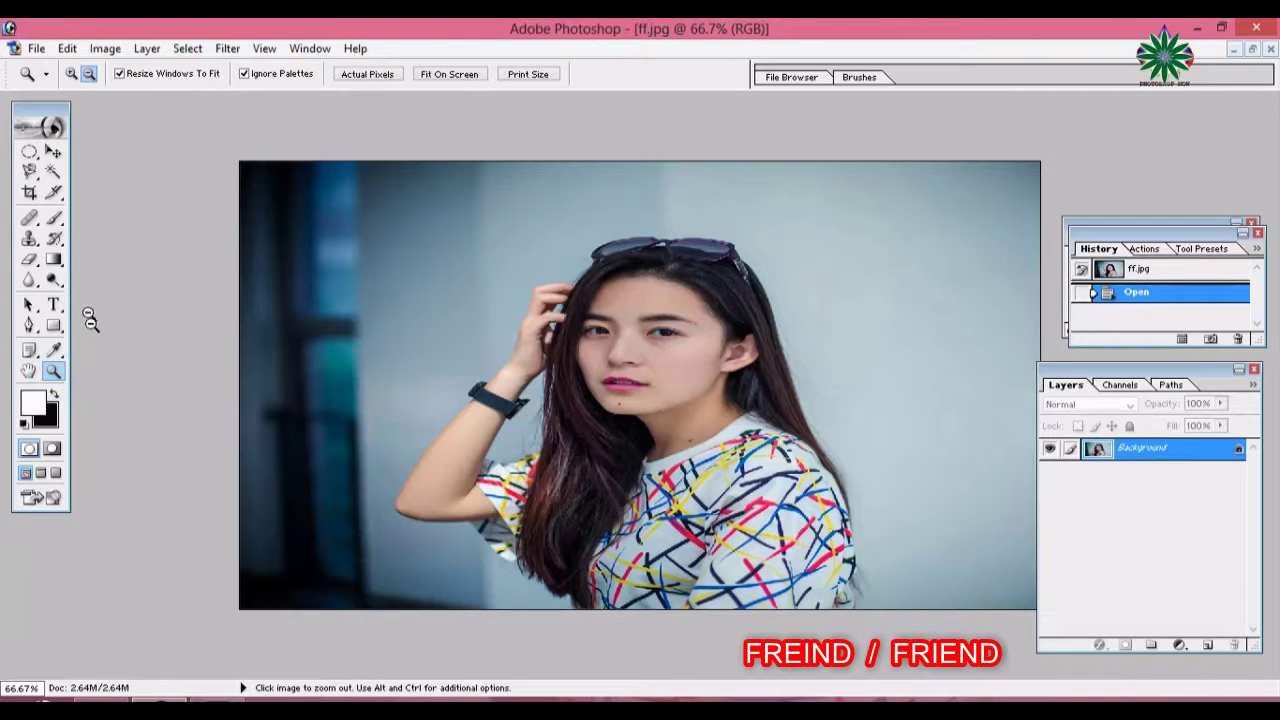
pyautogui.click(71, 73)
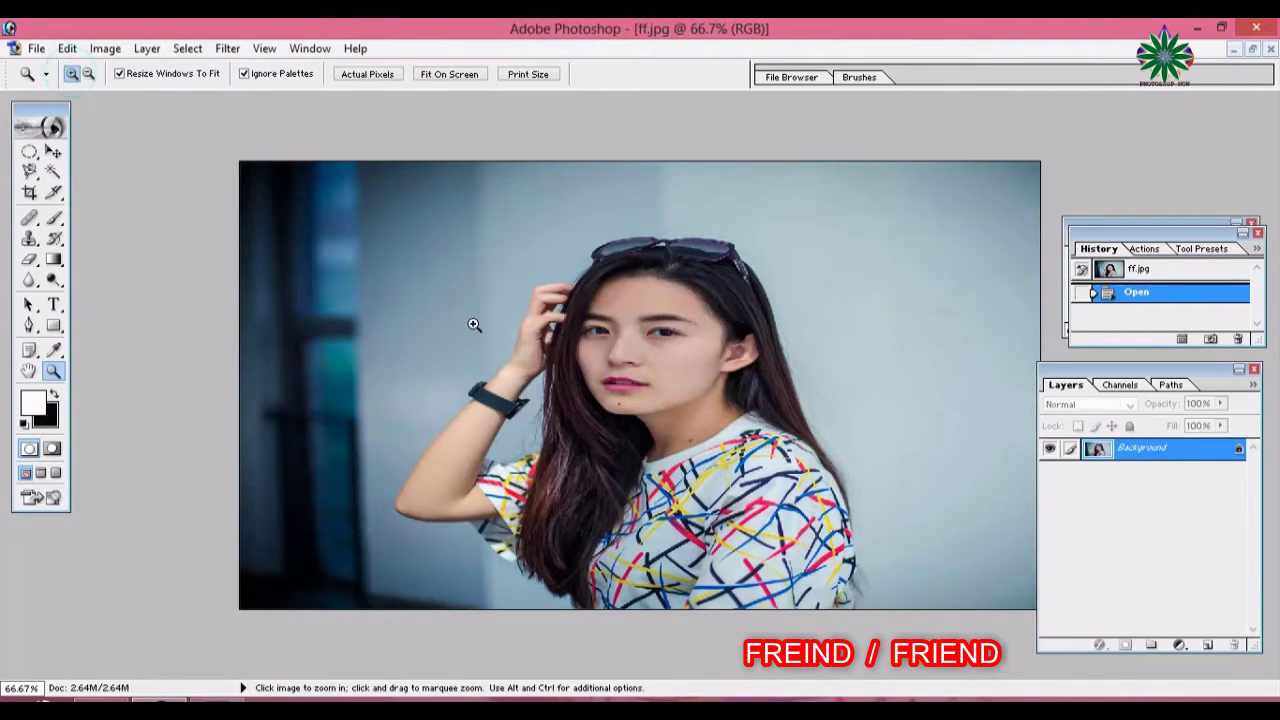
pyautogui.click(570, 378)
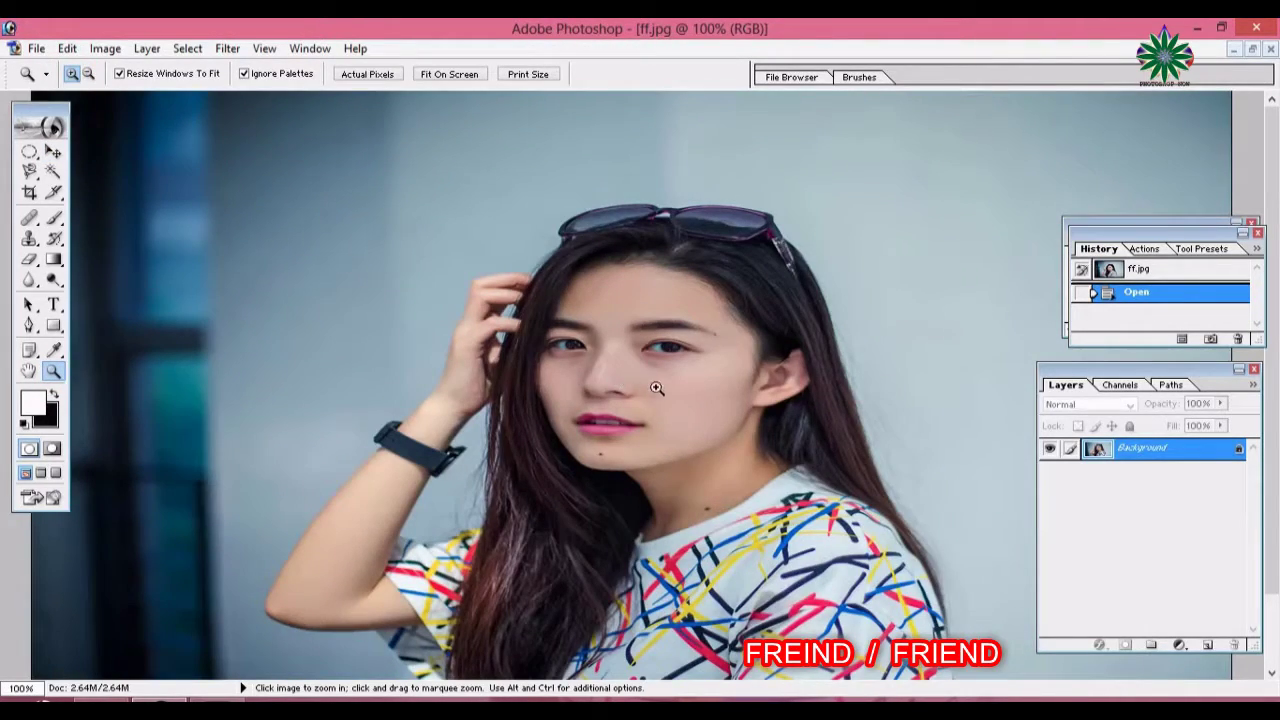
pyautogui.scroll(-2, 658, 400)
pyautogui.scroll(2, 660, 406)
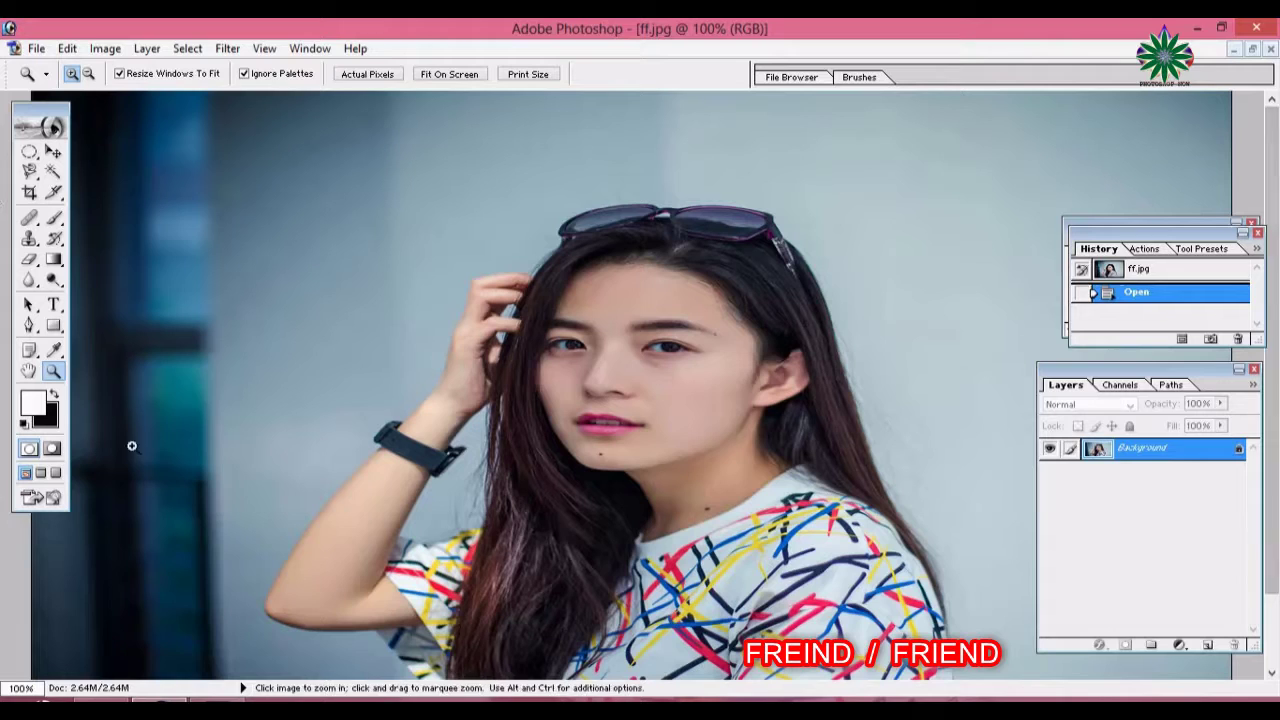
# Zoom back out to 66.7% and switch to the Horizontal Type tool
pyautogui.click(88, 73)
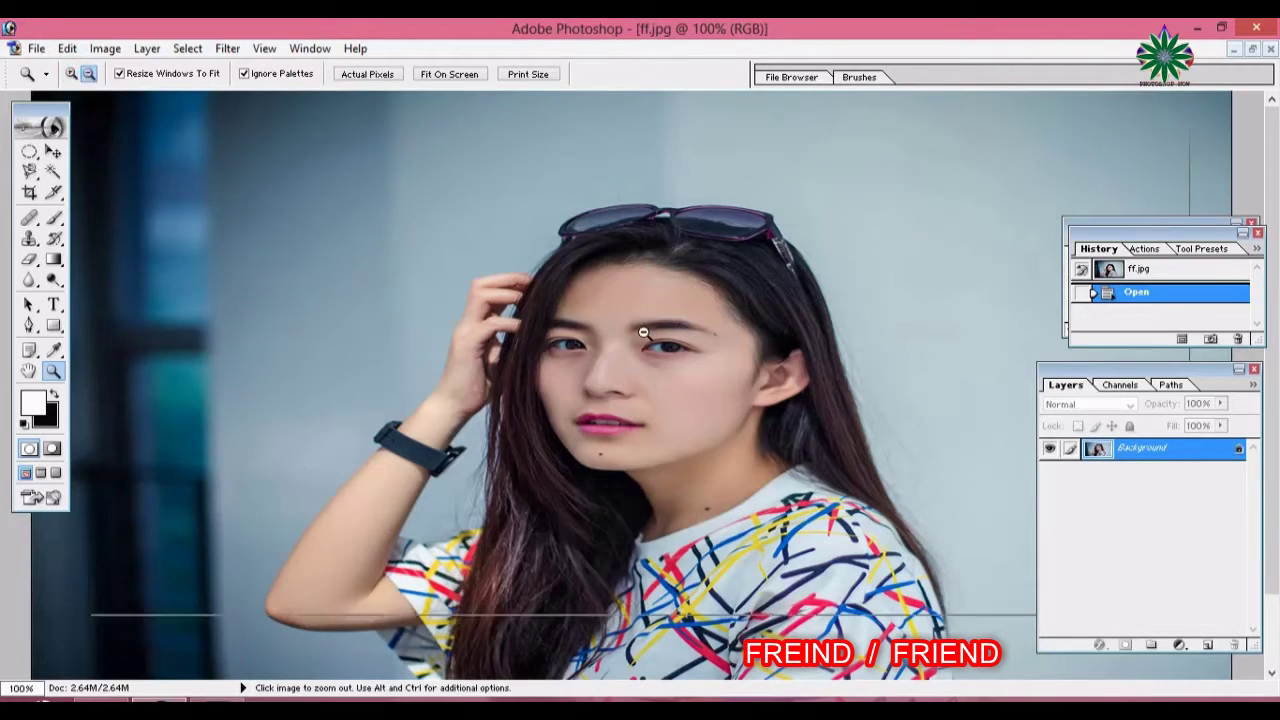
pyautogui.click(317, 348)
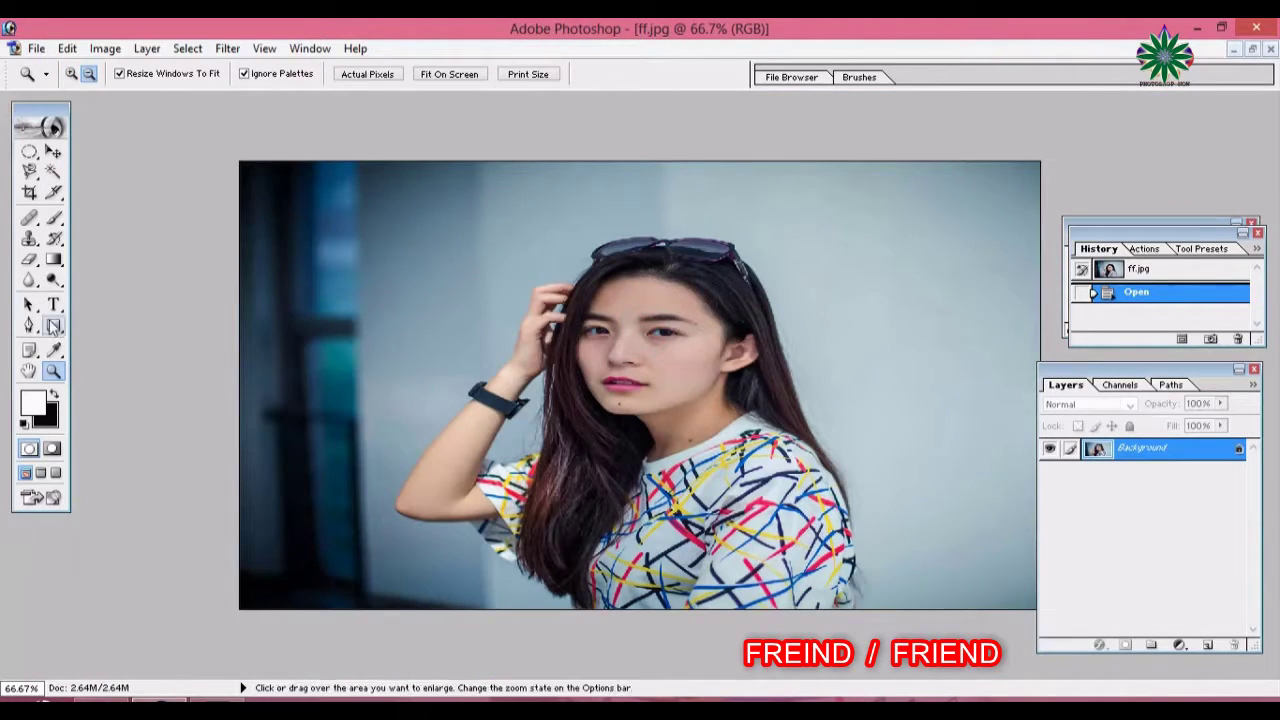
pyautogui.click(53, 305)
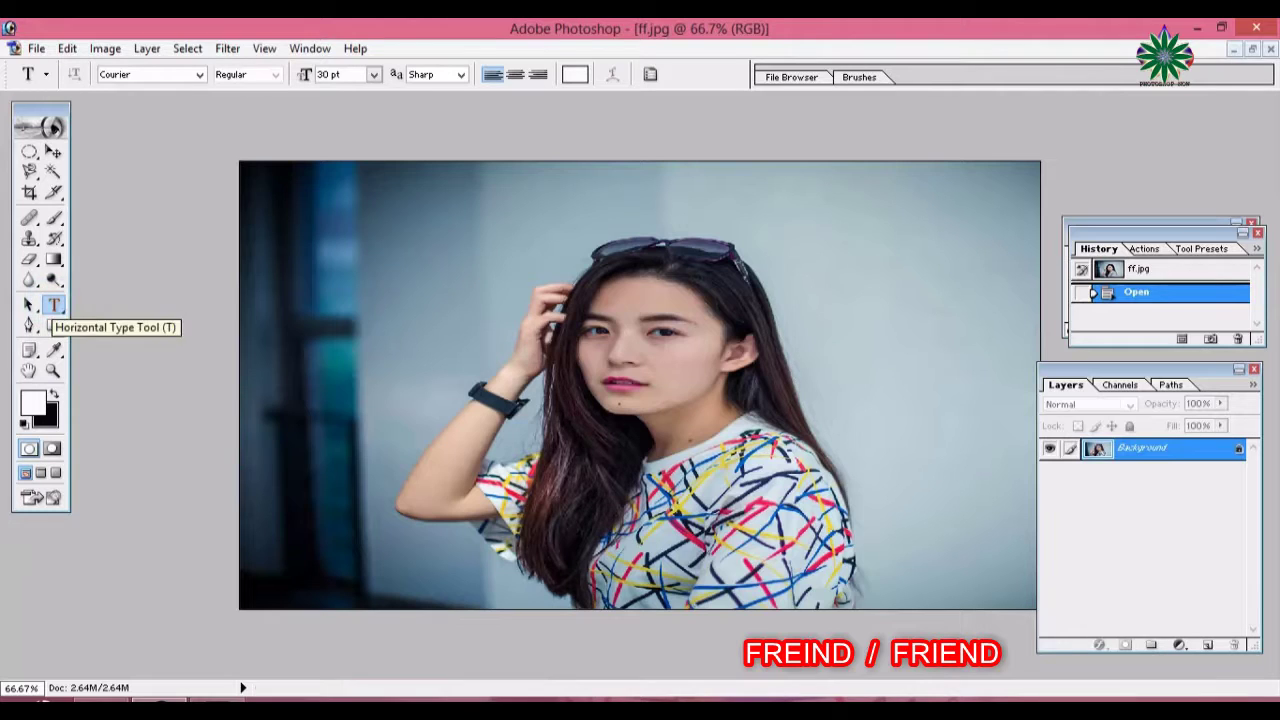
# Duplicate the Background layer and type three Courier text lines at the photo's upper left
pyautogui.moveTo(1188, 455); pyautogui.dragTo(1207, 646)
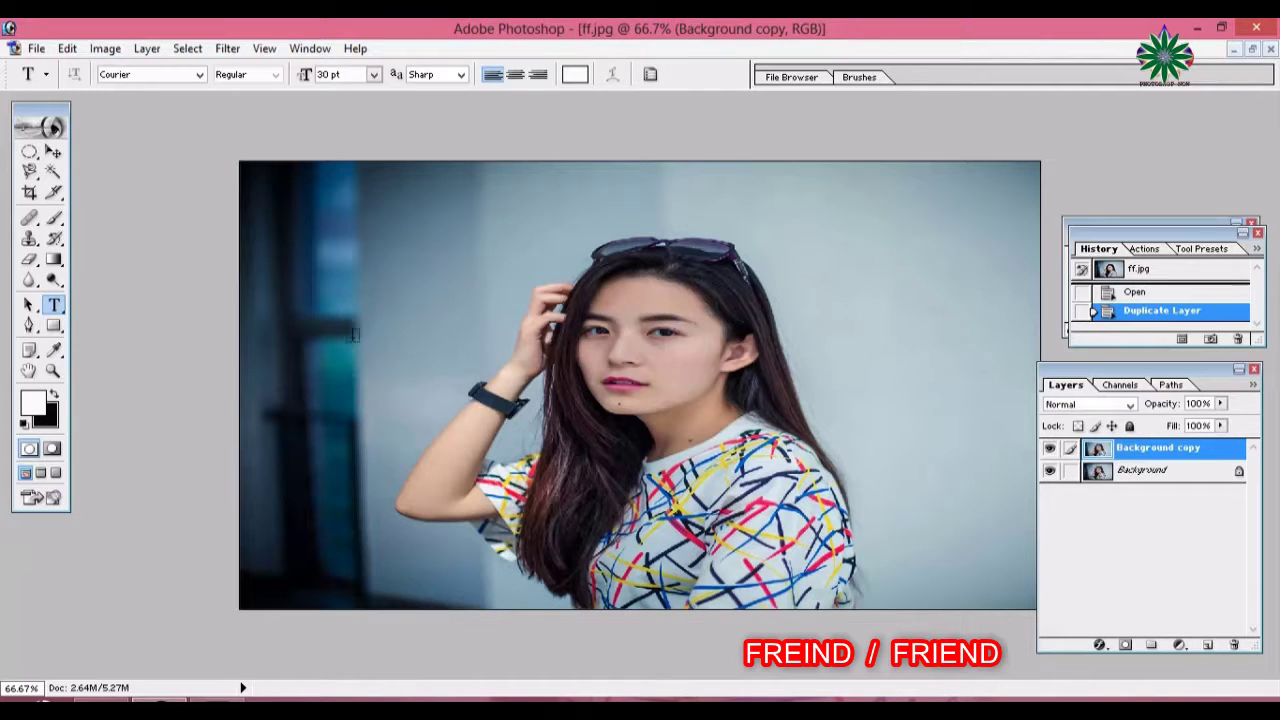
pyautogui.click(335, 288)
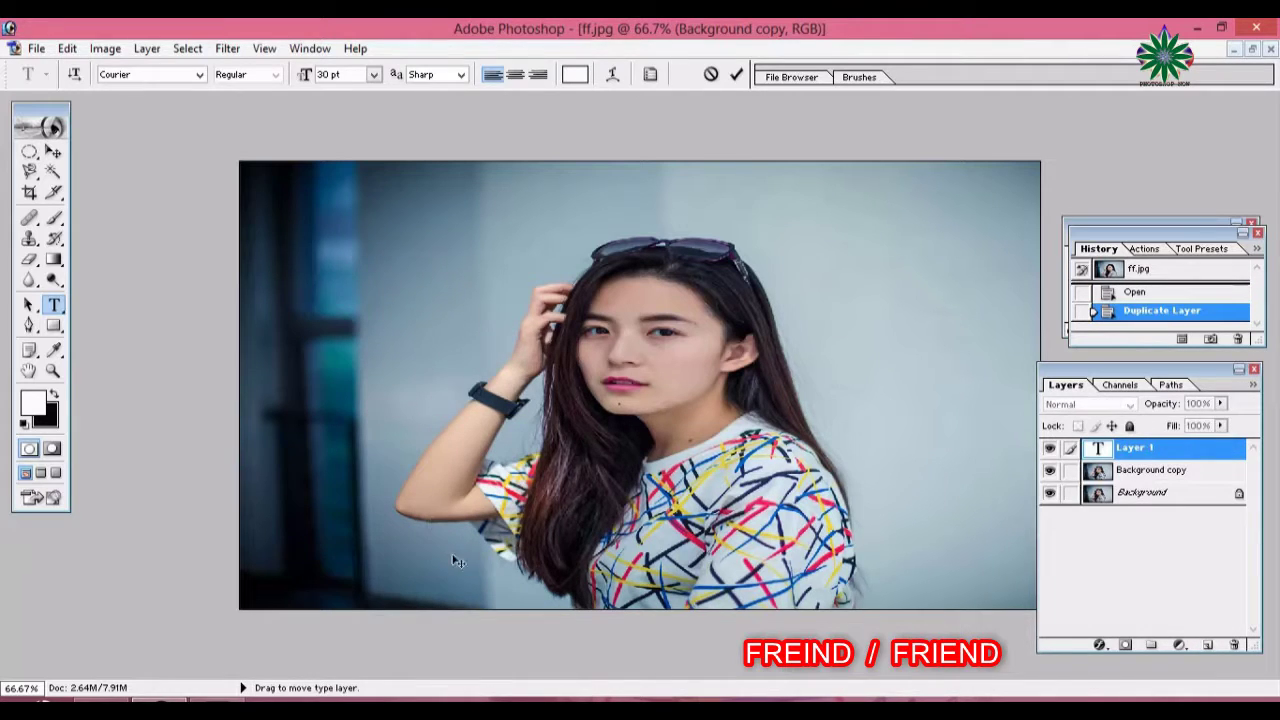
pyautogui.write('MY PASSION TO LOVE')
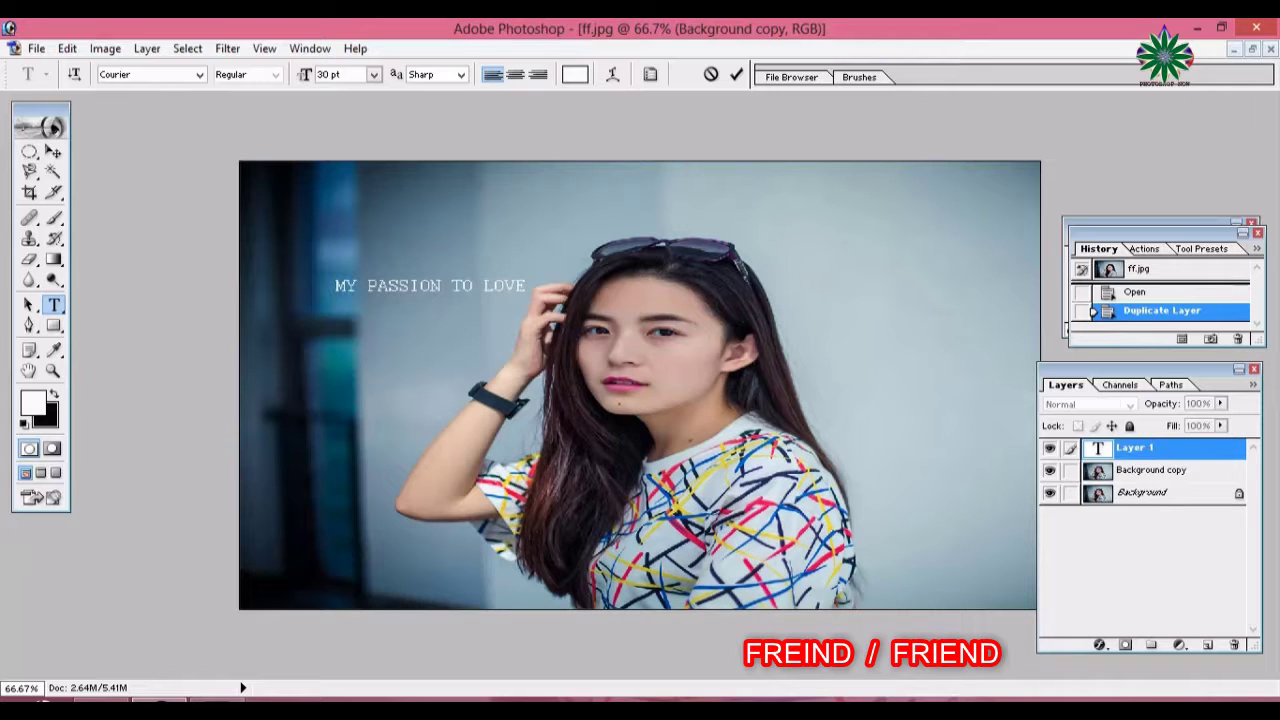
pyautogui.write(' A NE')
pyautogui.write('PA')
pyautogui.write('L')
pyautogui.write('I GIRL')
pyautogui.write('MY PASSION')
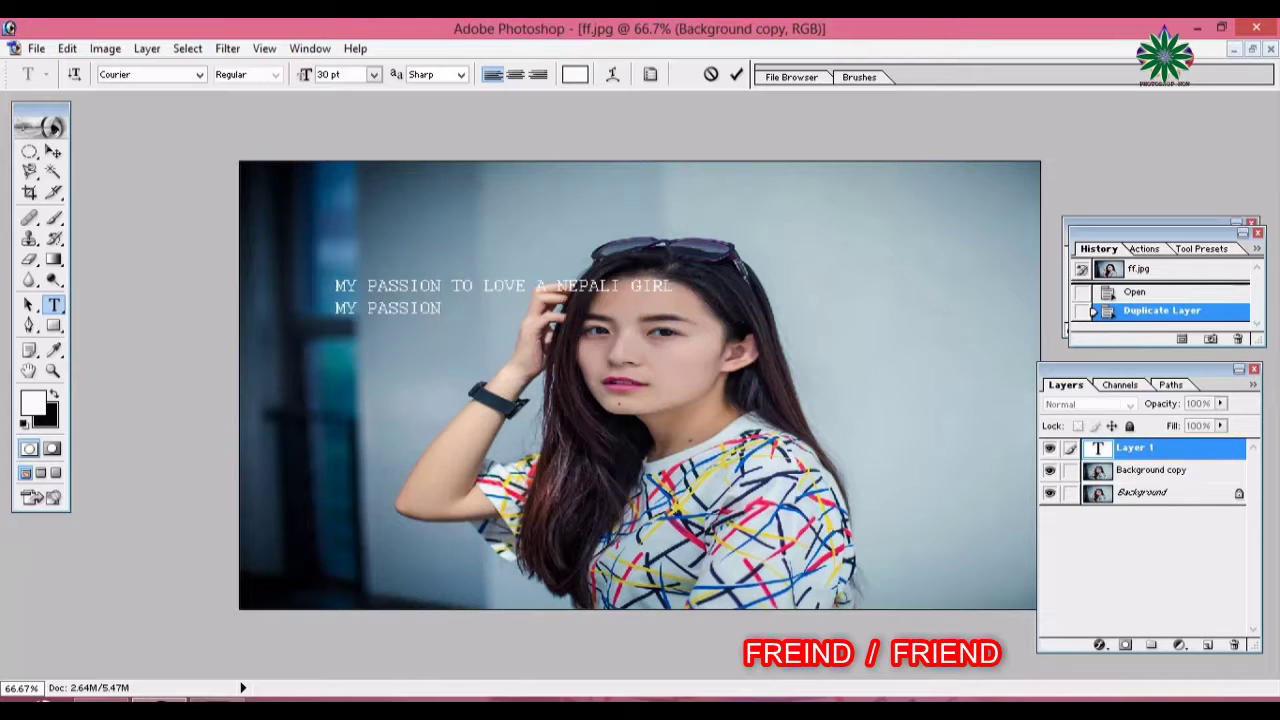
pyautogui.write('TO ')
pyautogui.write('BE ')
pyautogui.write('A FRI')
pyautogui.write('ND OF NEPALI GIRL')
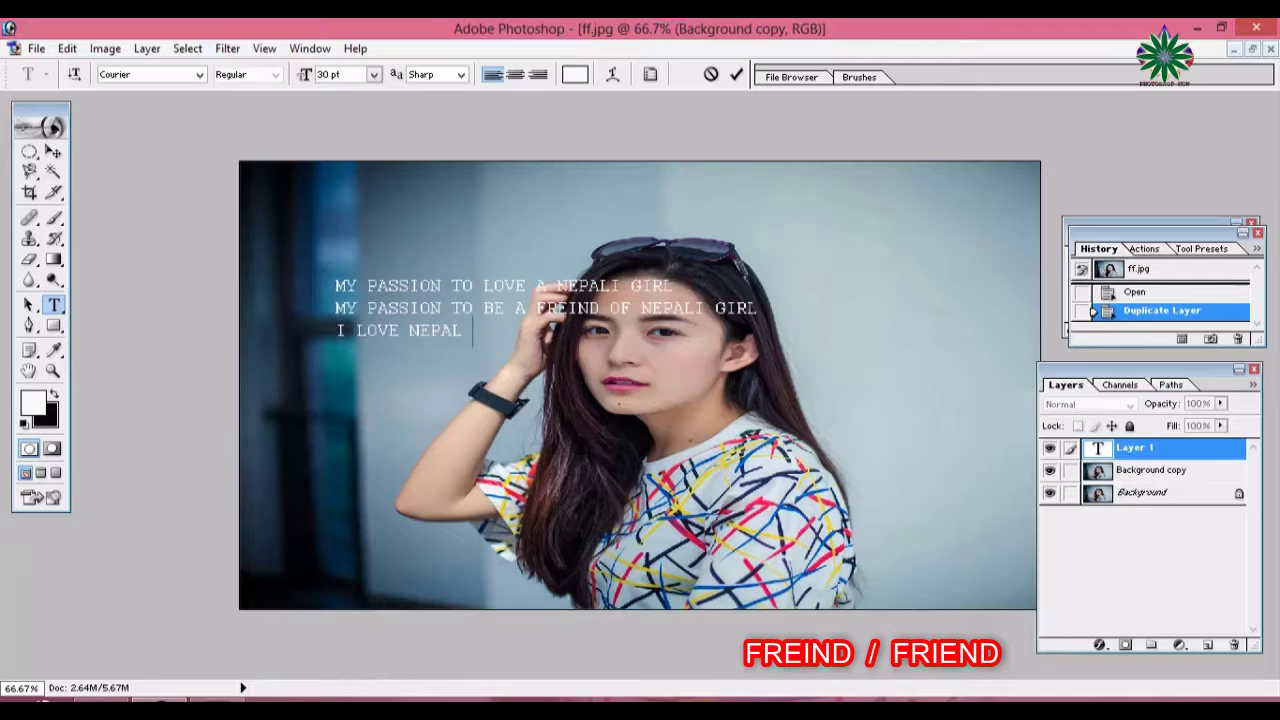
pyautogui.hotkey('ctrl', 'a')
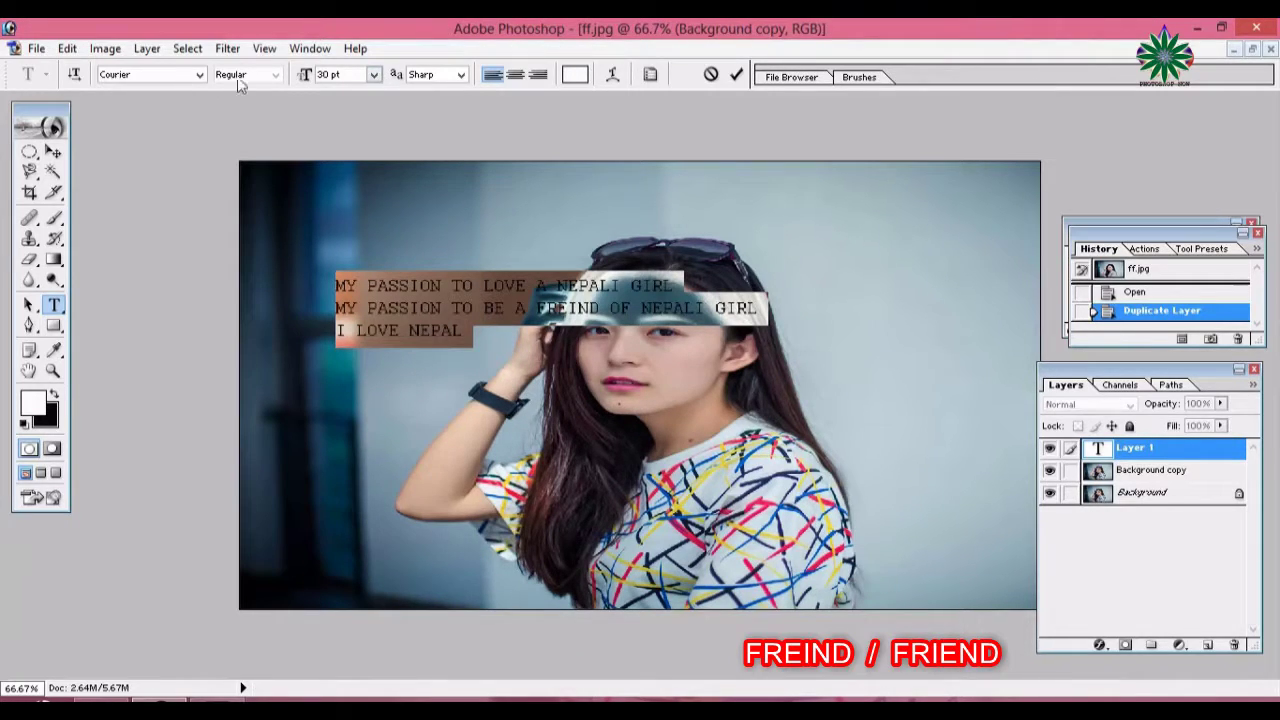
pyautogui.click(271, 77)
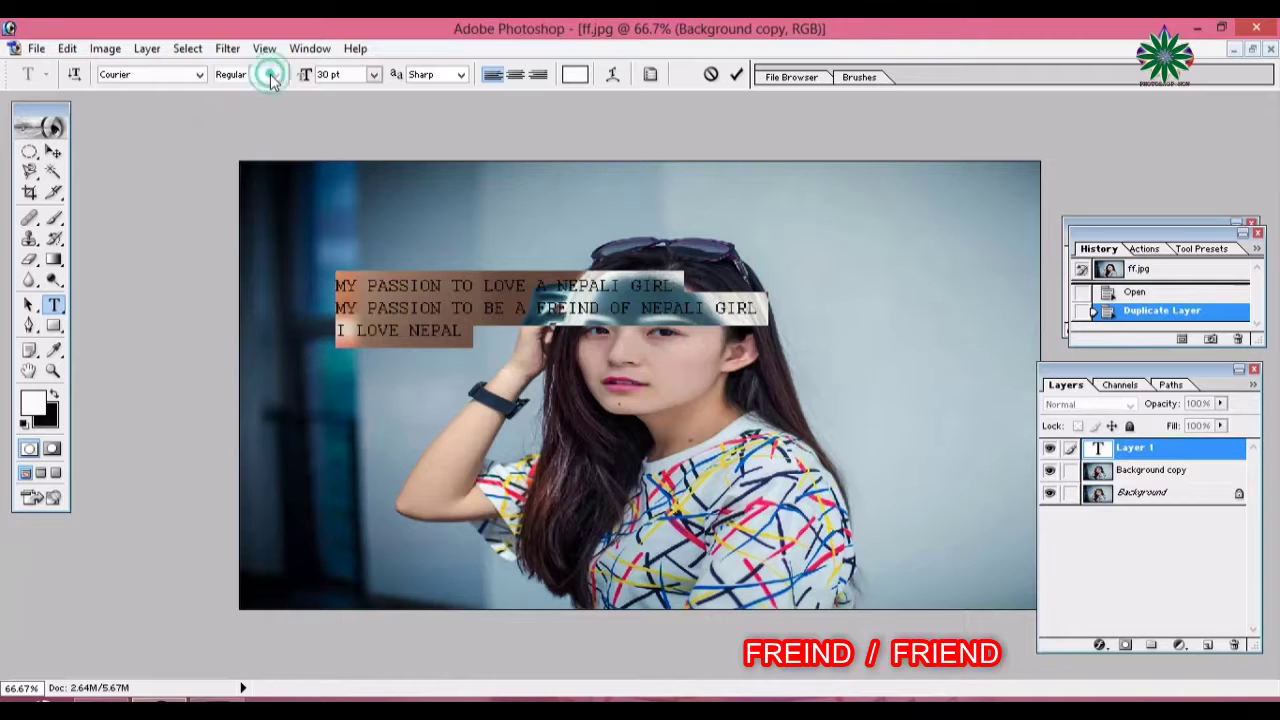
pyautogui.click(373, 74)
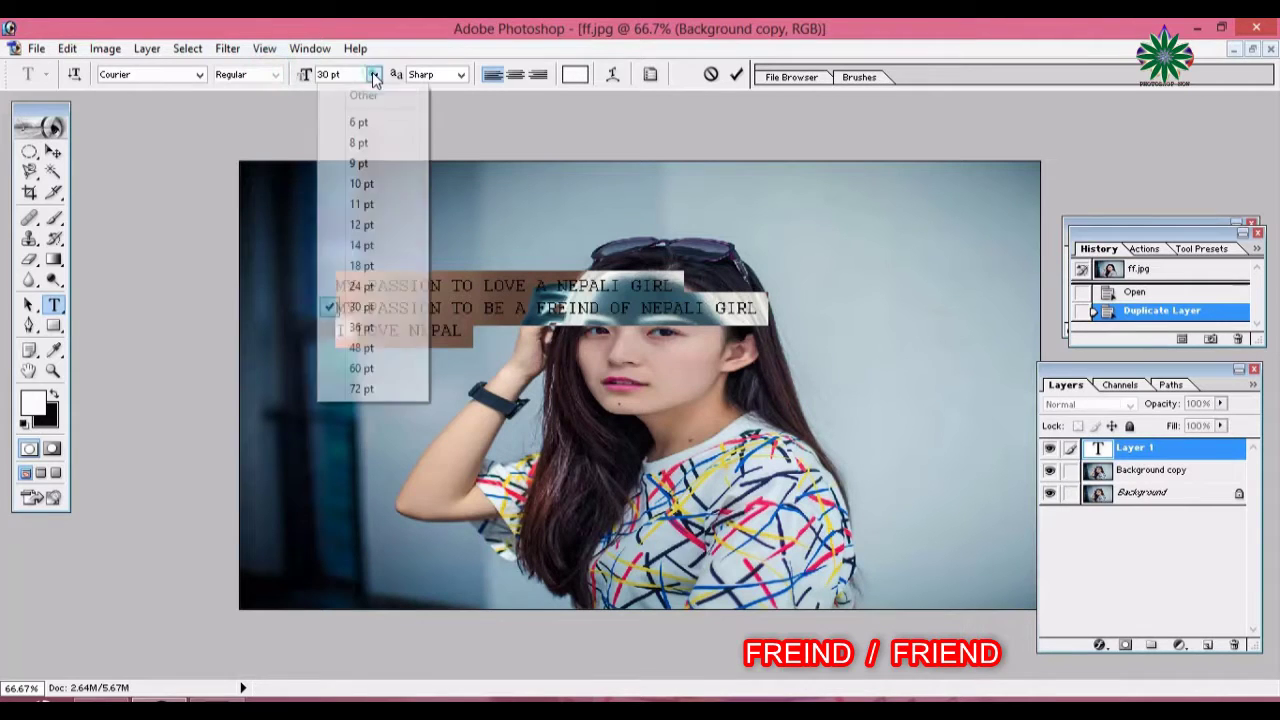
pyautogui.click(361, 388)
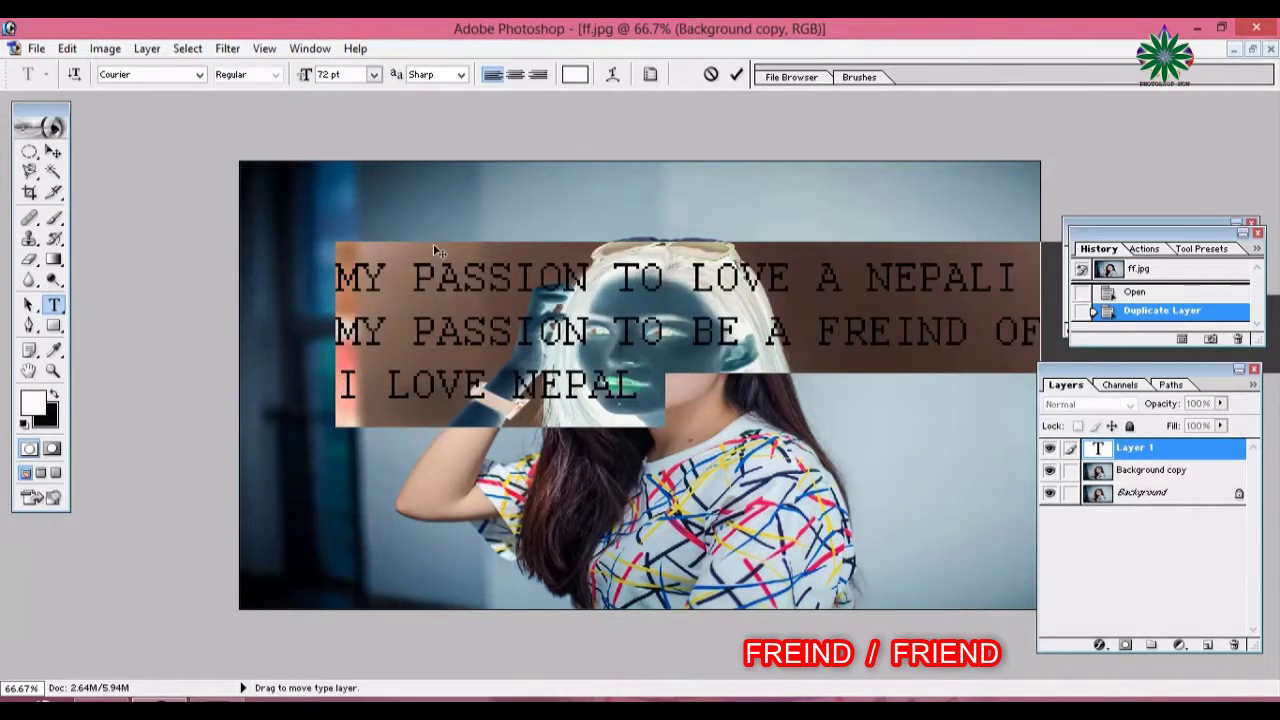
pyautogui.click(373, 74)
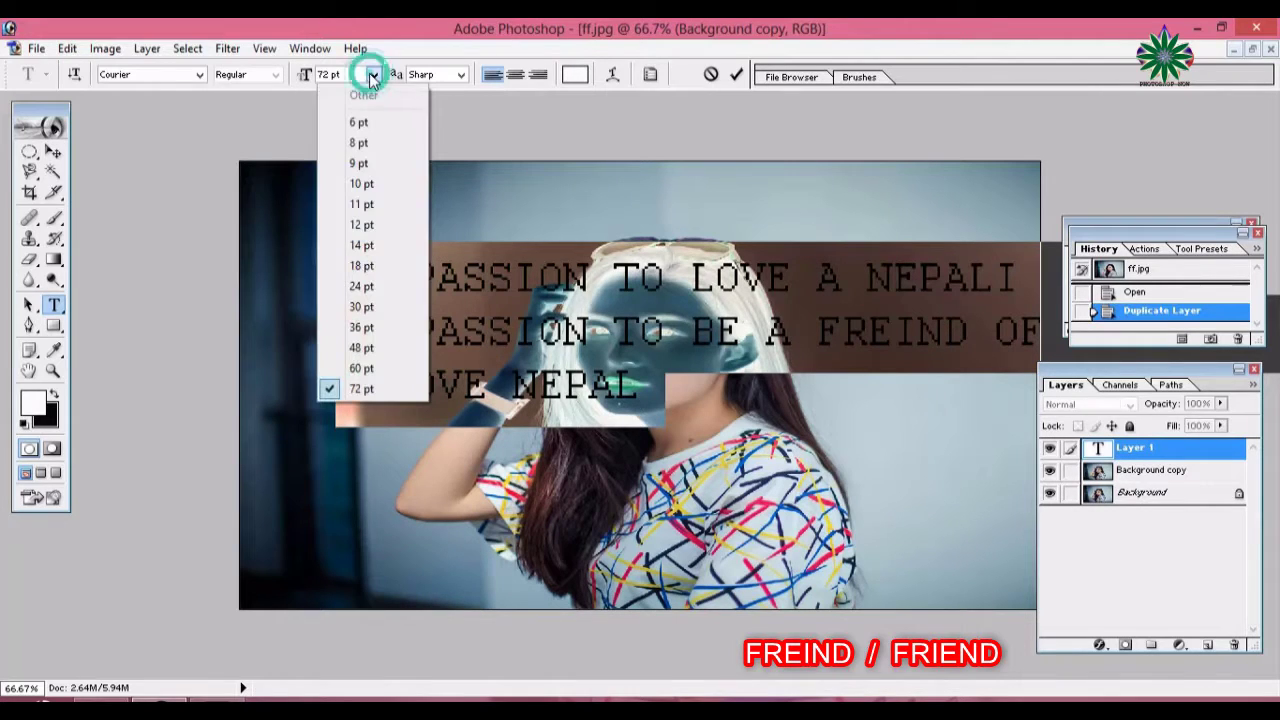
pyautogui.click(364, 304)
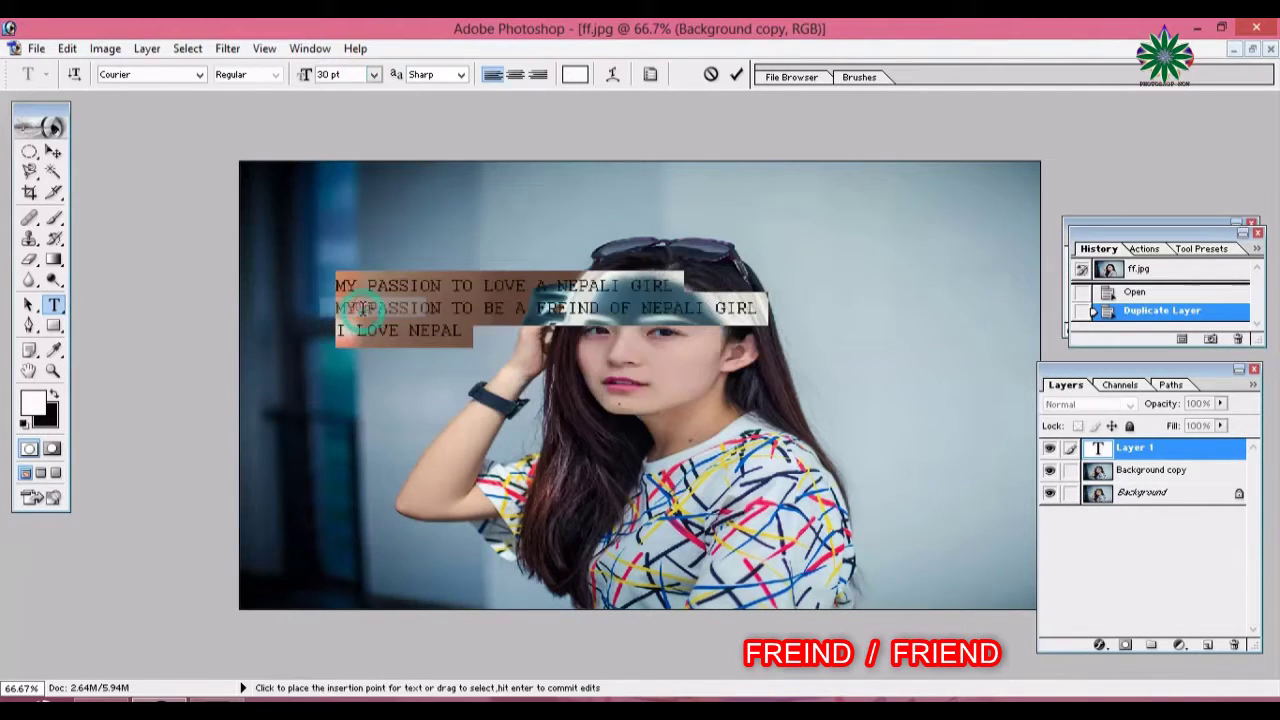
pyautogui.click(455, 75)
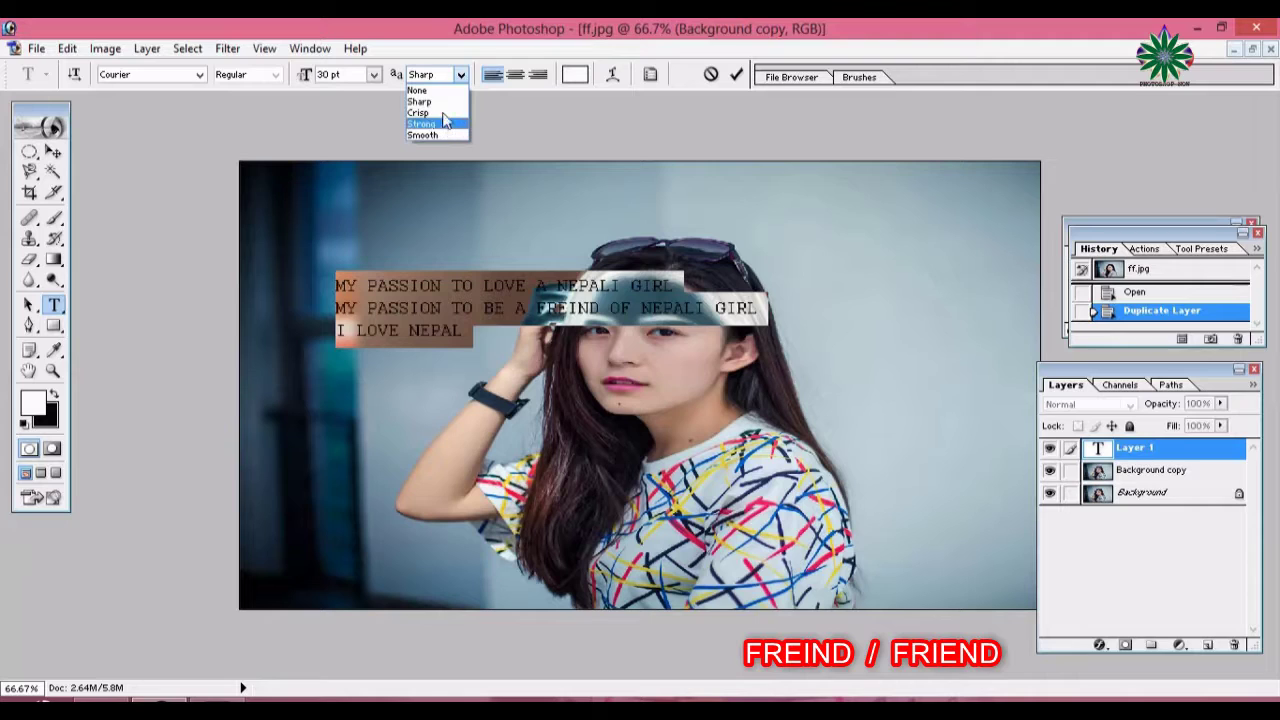
pyautogui.click(446, 104)
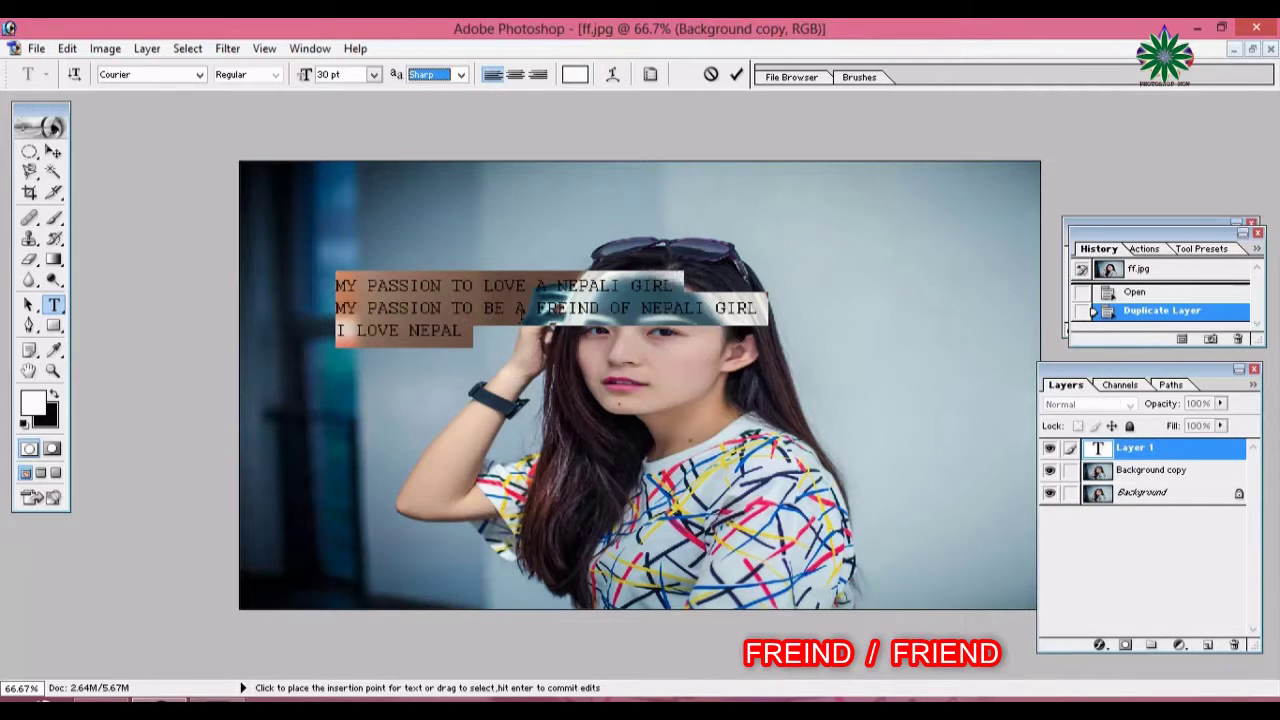
pyautogui.click(388, 311)
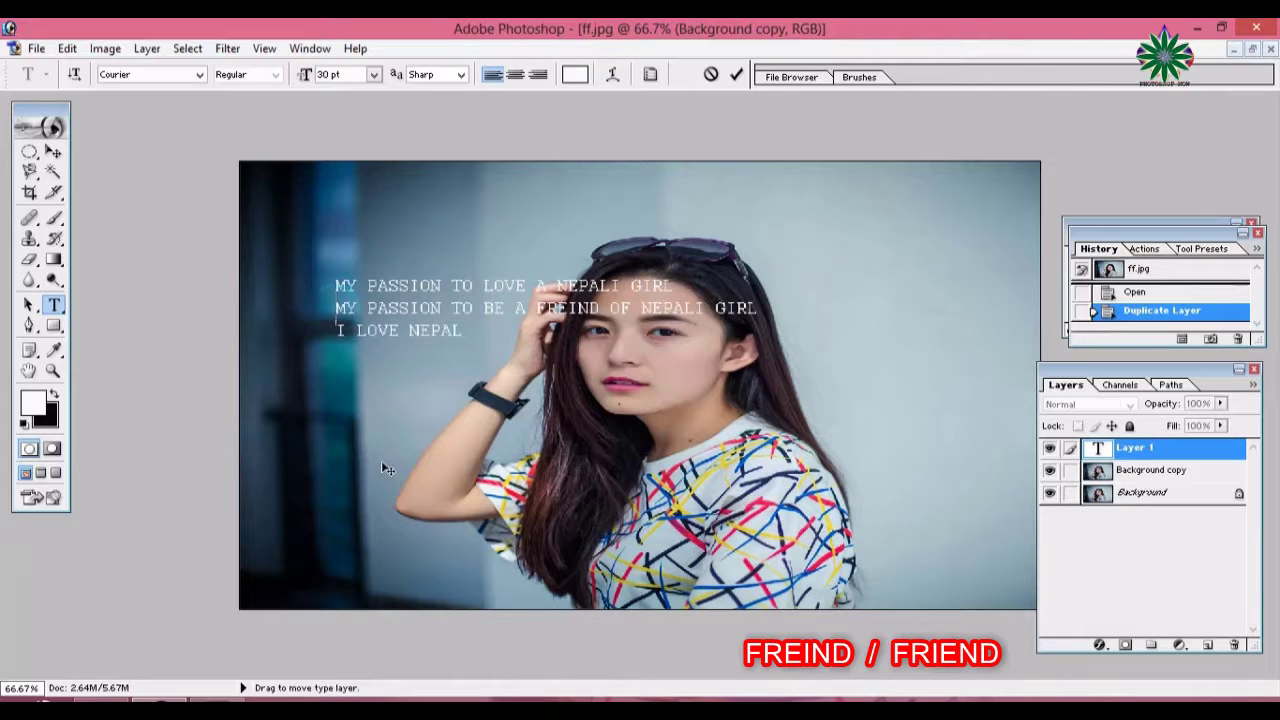
# Add line breaks to lower the later lines and split the second line before FREIND
pyautogui.press('Return')
pyautogui.press('Return')
pyautogui.press('Return')
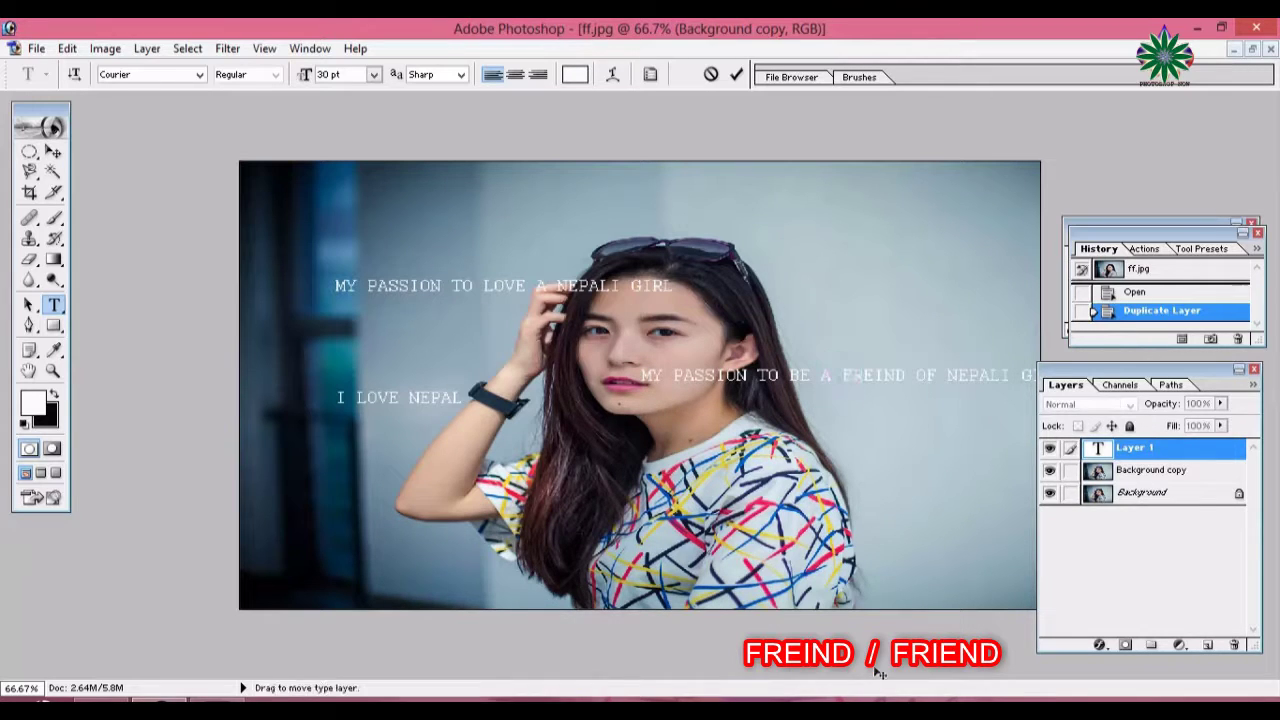
pyautogui.press('Return')
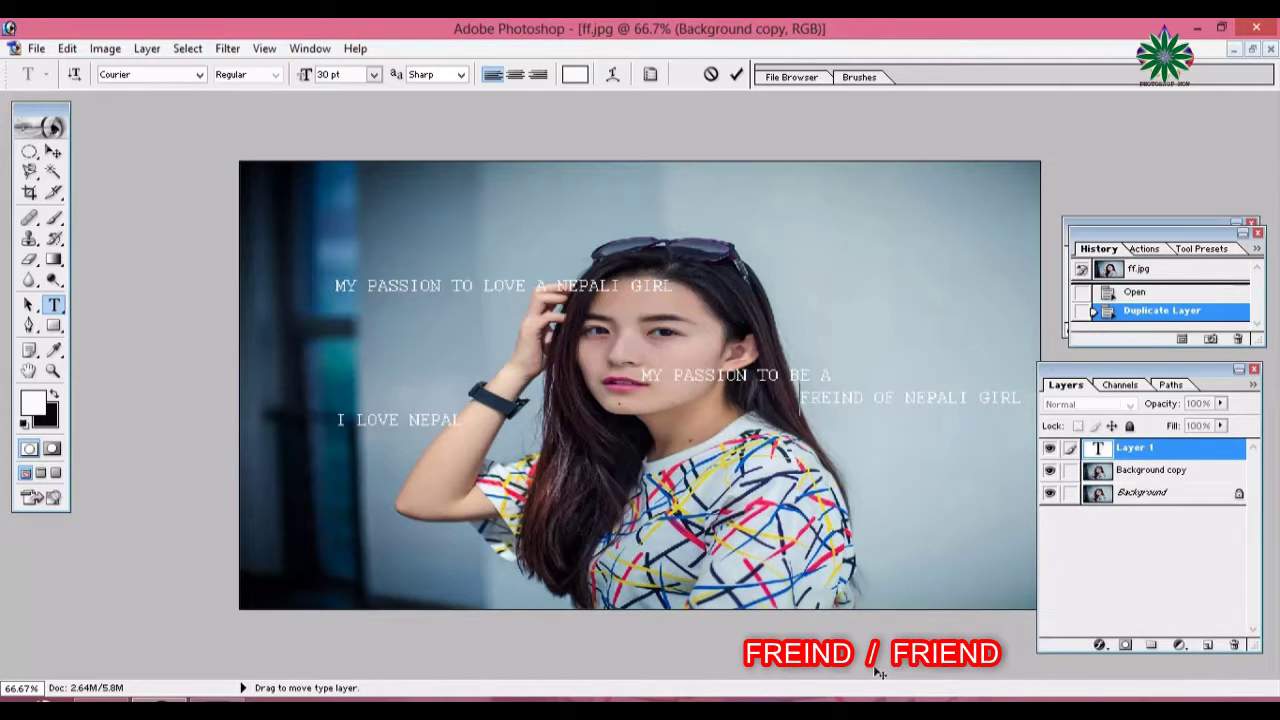
pyautogui.click(642, 379)
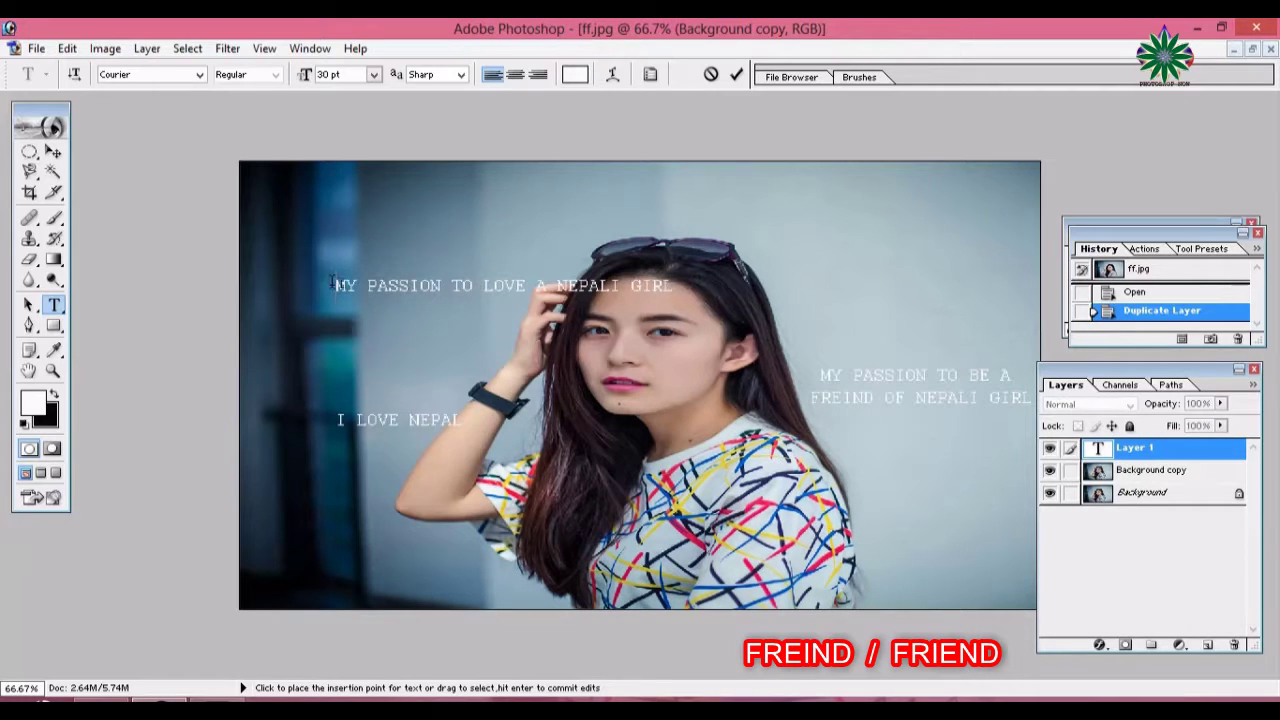
# Move the whole text block up and to the left
pyautogui.moveTo(333, 284); pyautogui.dragTo(680, 287)
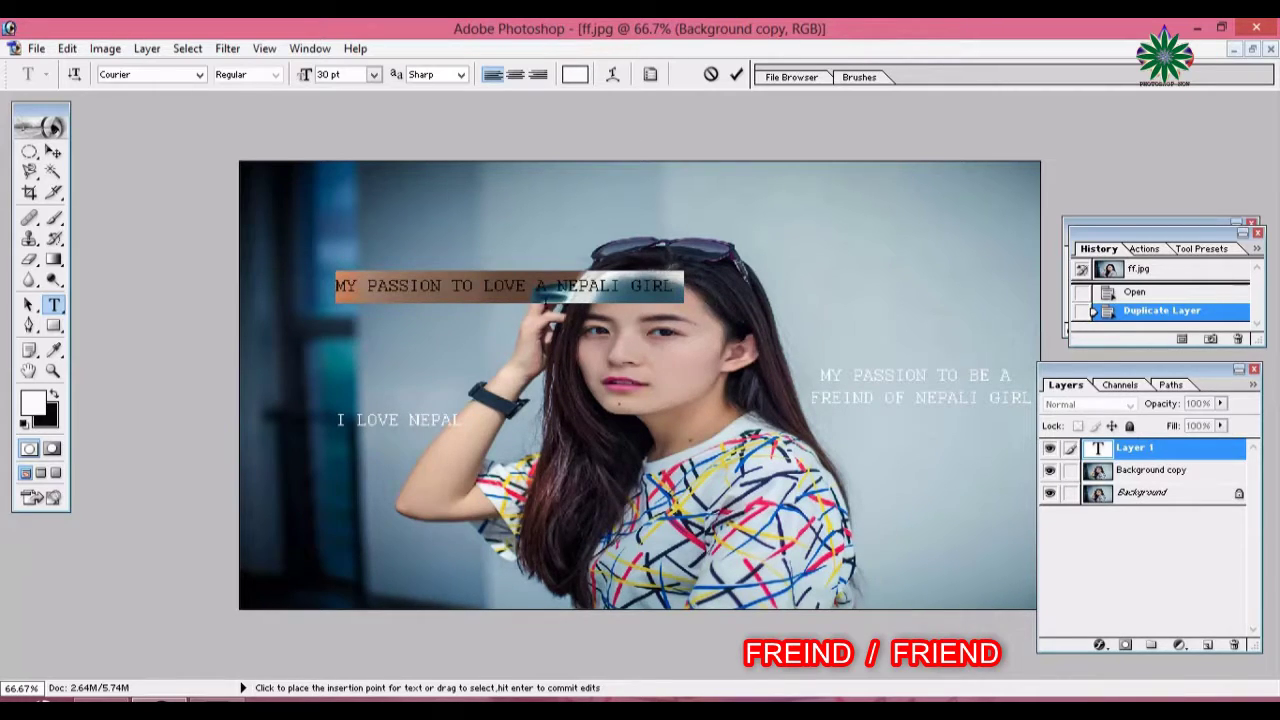
pyautogui.click(487, 315)
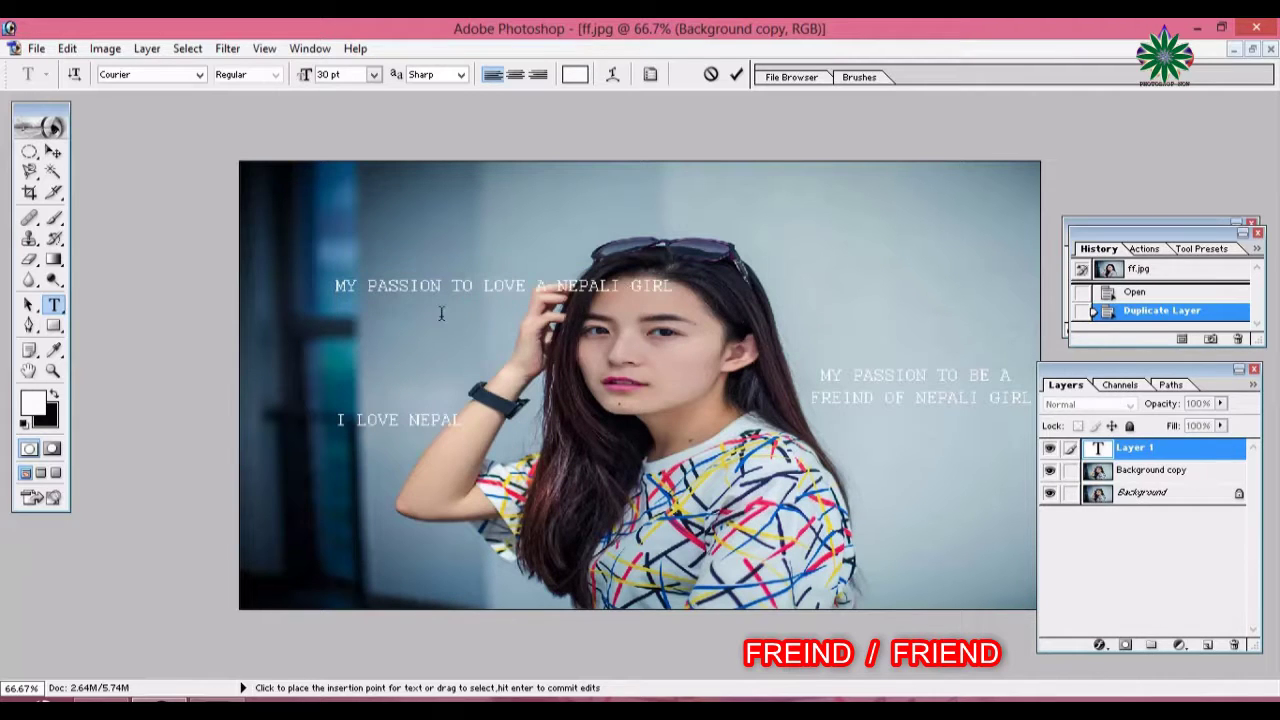
pyautogui.moveTo(336, 286); pyautogui.dragTo(682, 287)
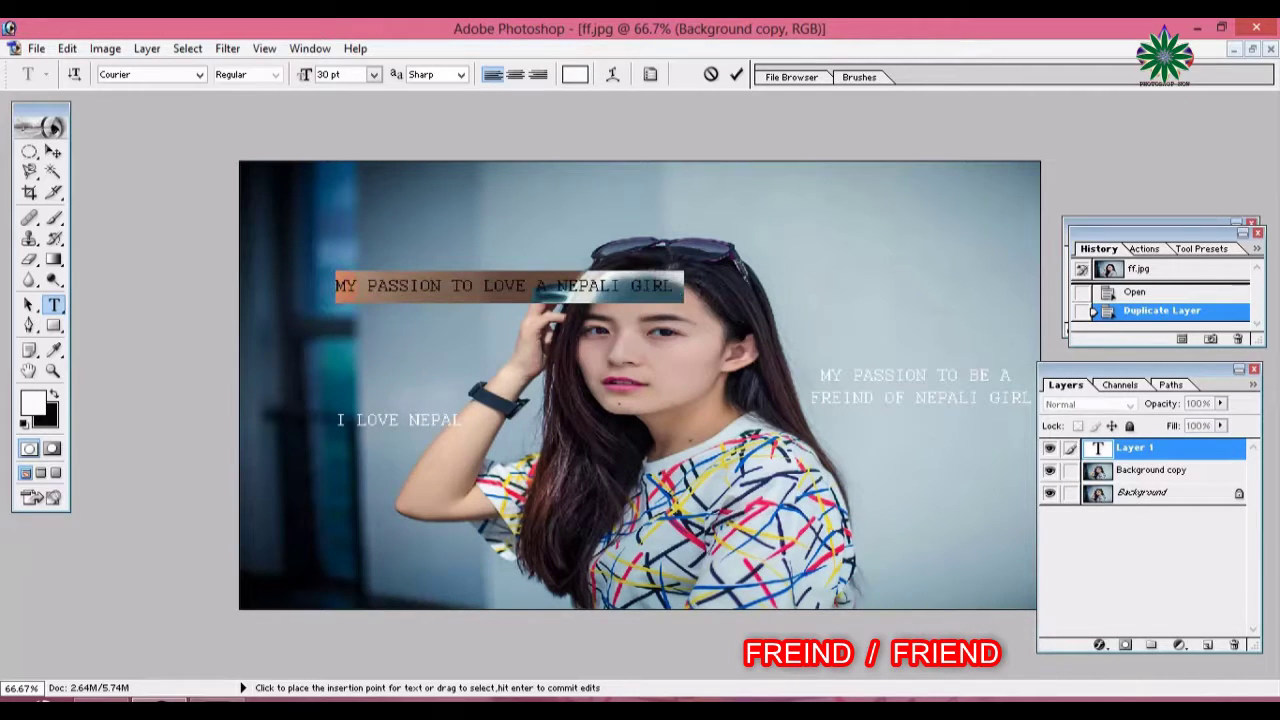
pyautogui.click(588, 324)
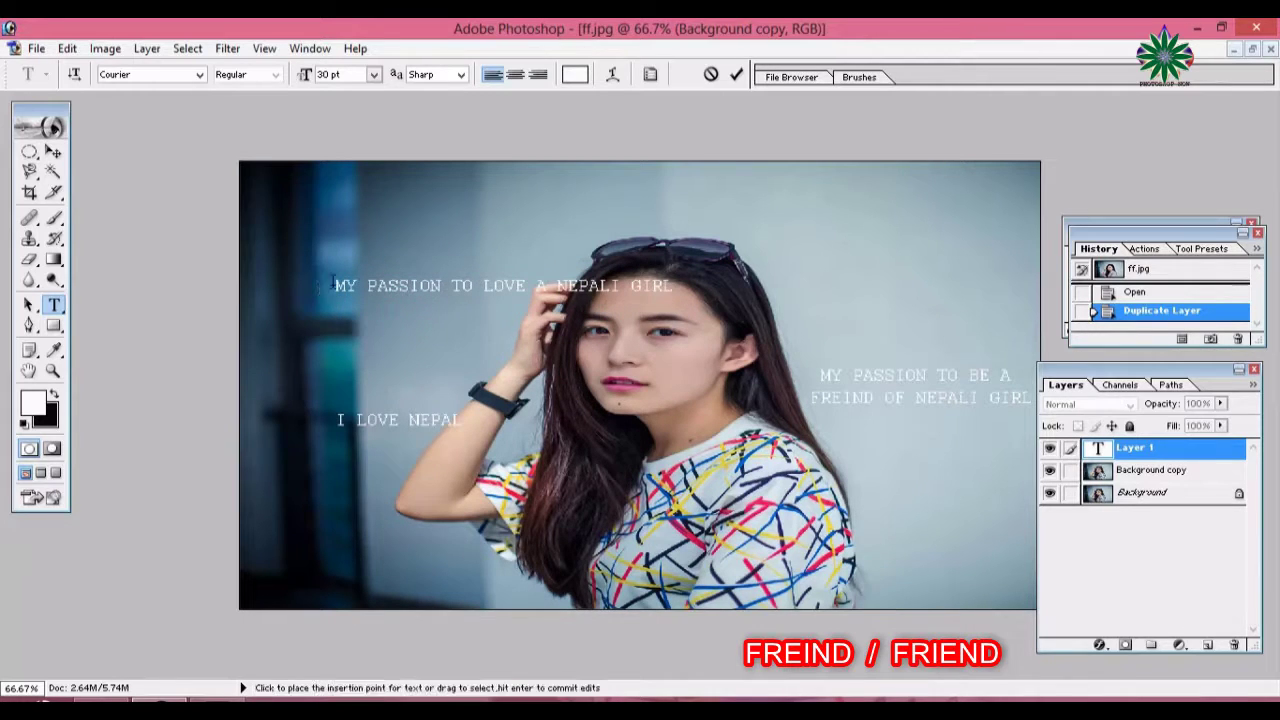
pyautogui.moveTo(322, 290); pyautogui.dragTo(297, 211)
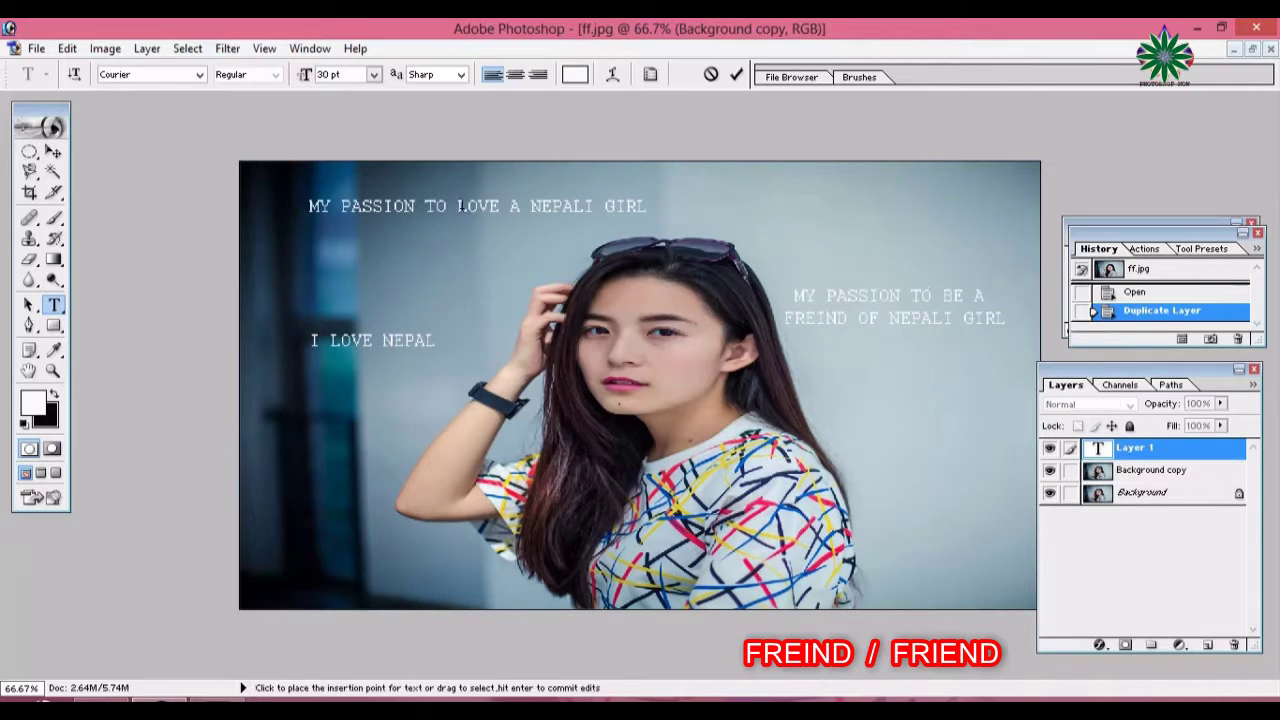
# Break the first line before NEPALI GIRL and reposition the I LOVE NEPAL line
pyautogui.press('Return')
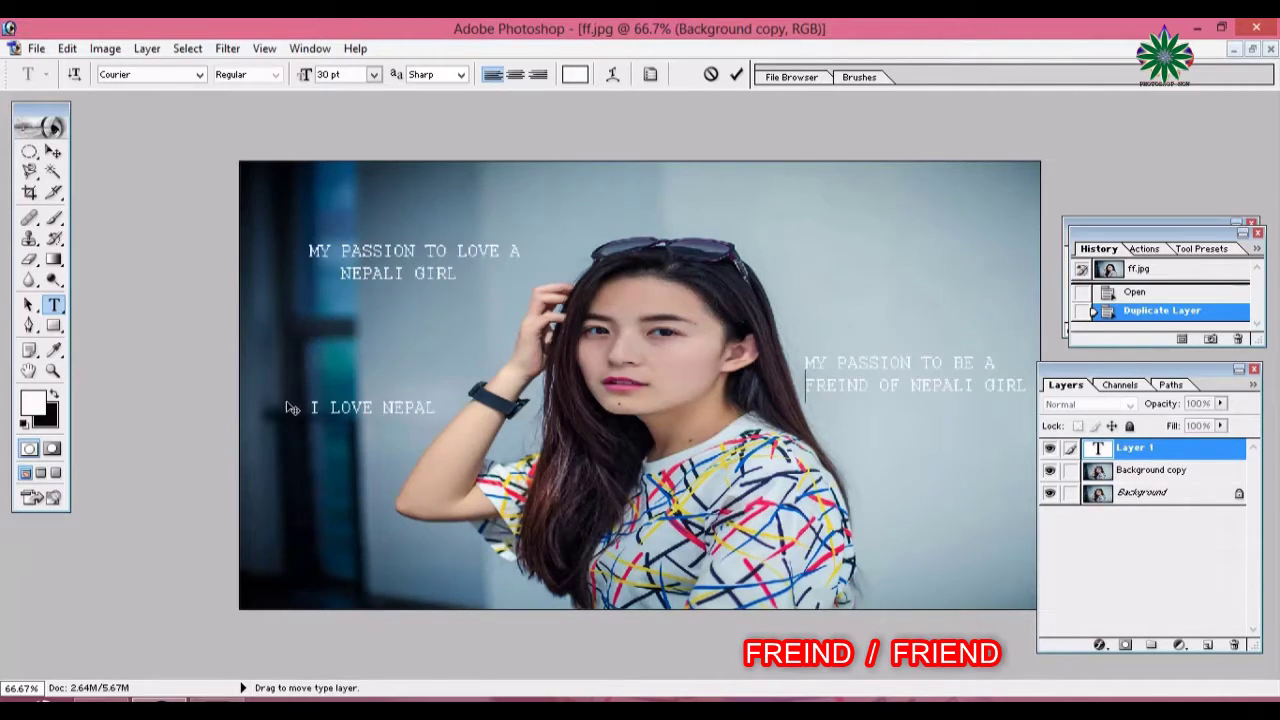
pyautogui.click(308, 408)
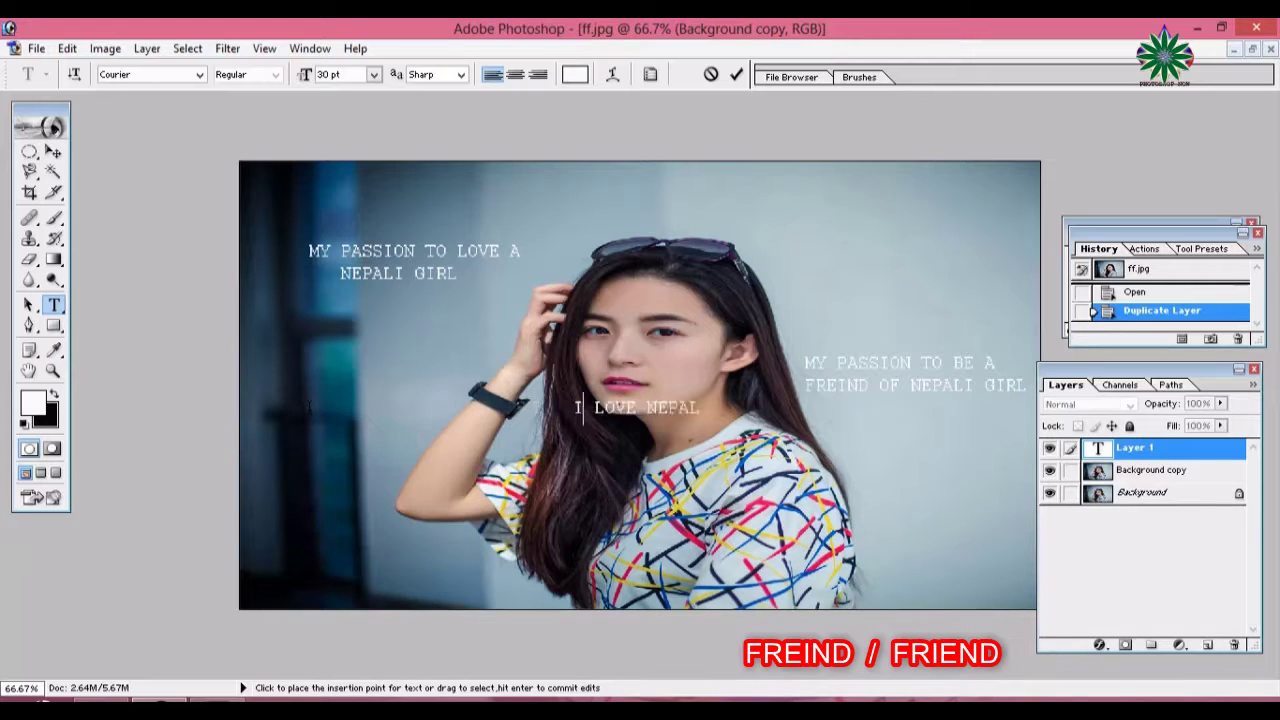
pyautogui.press('Return')
pyautogui.press('Return')
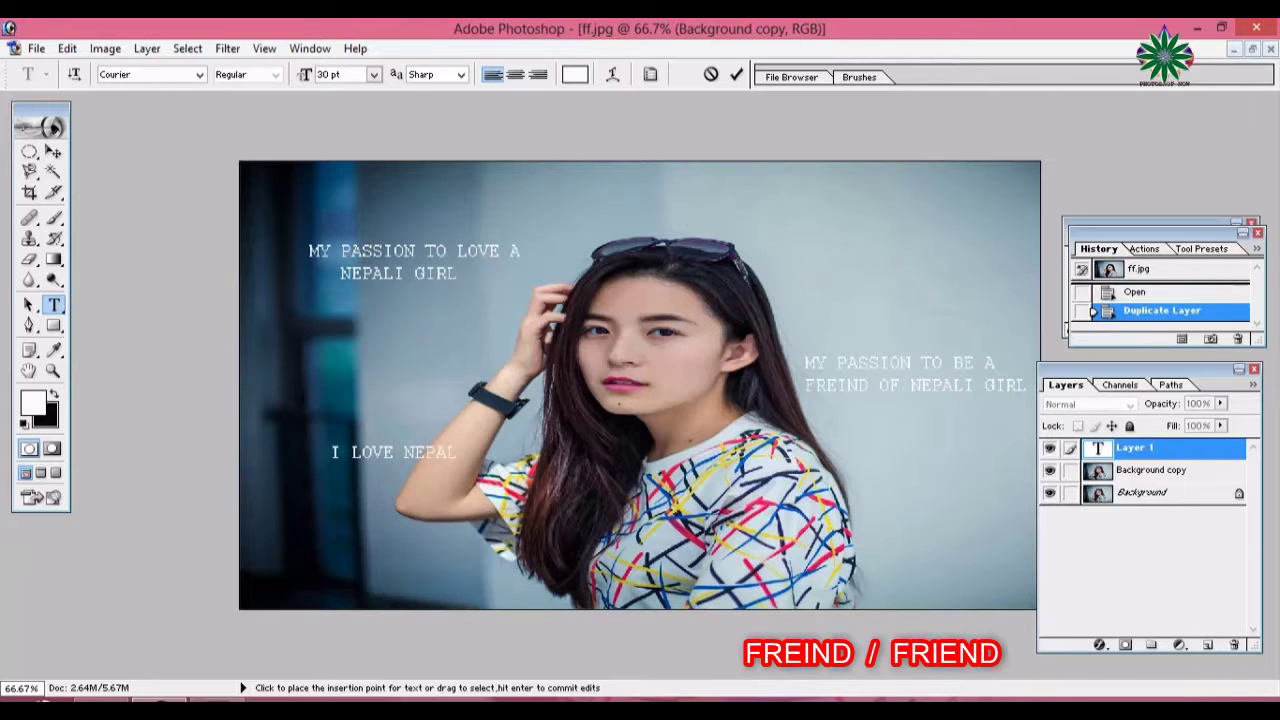
pyautogui.press('BackSpace')
pyautogui.press('BackSpace')
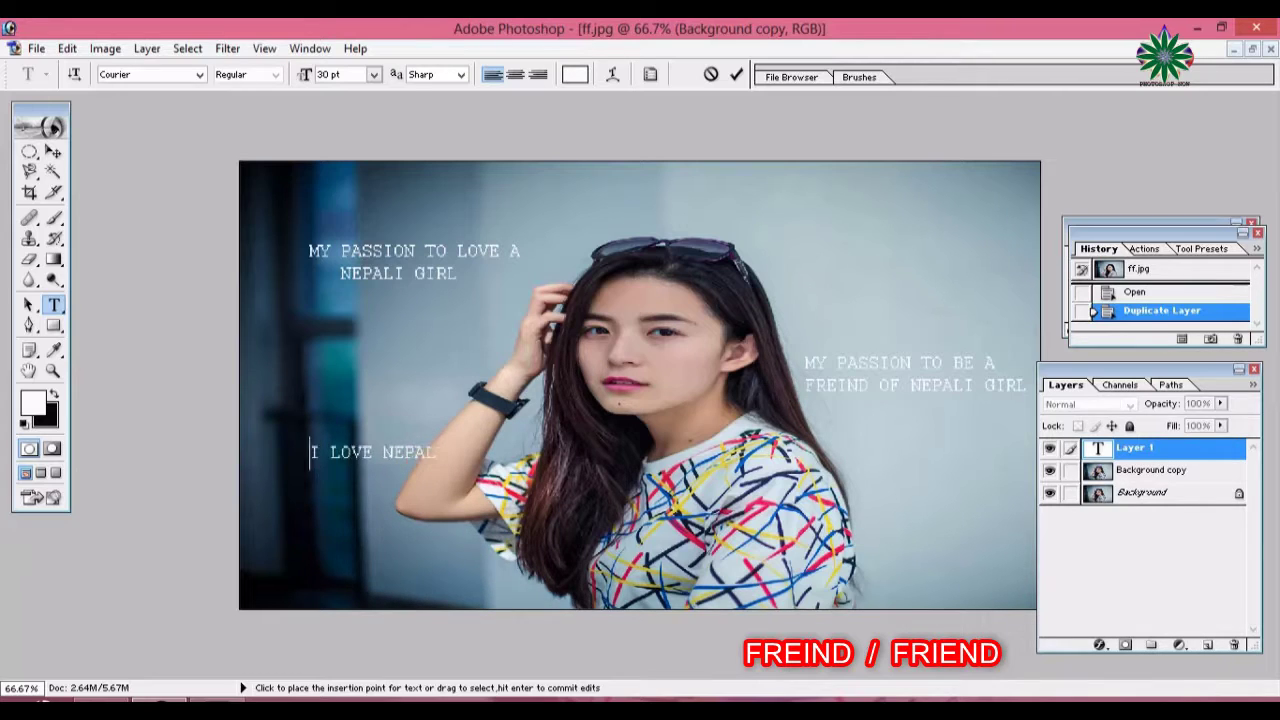
pyautogui.press('BackSpace')
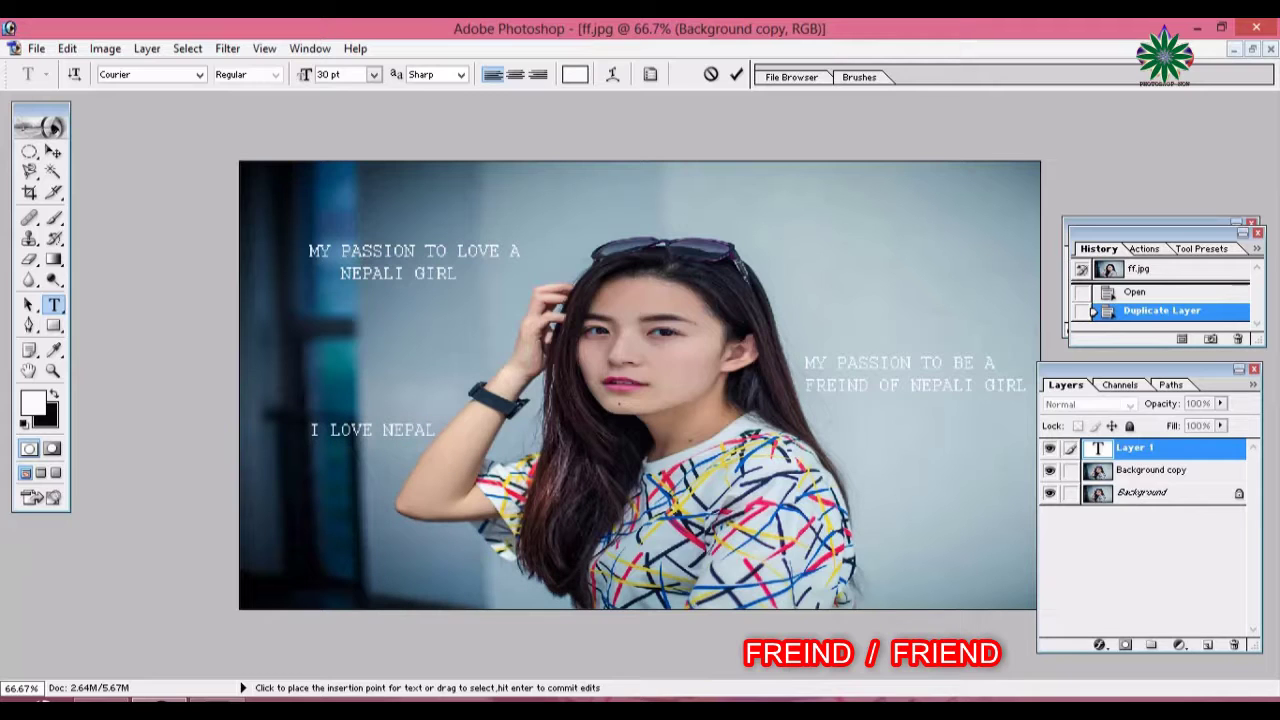
pyautogui.hotkey('ctrl', 'a')
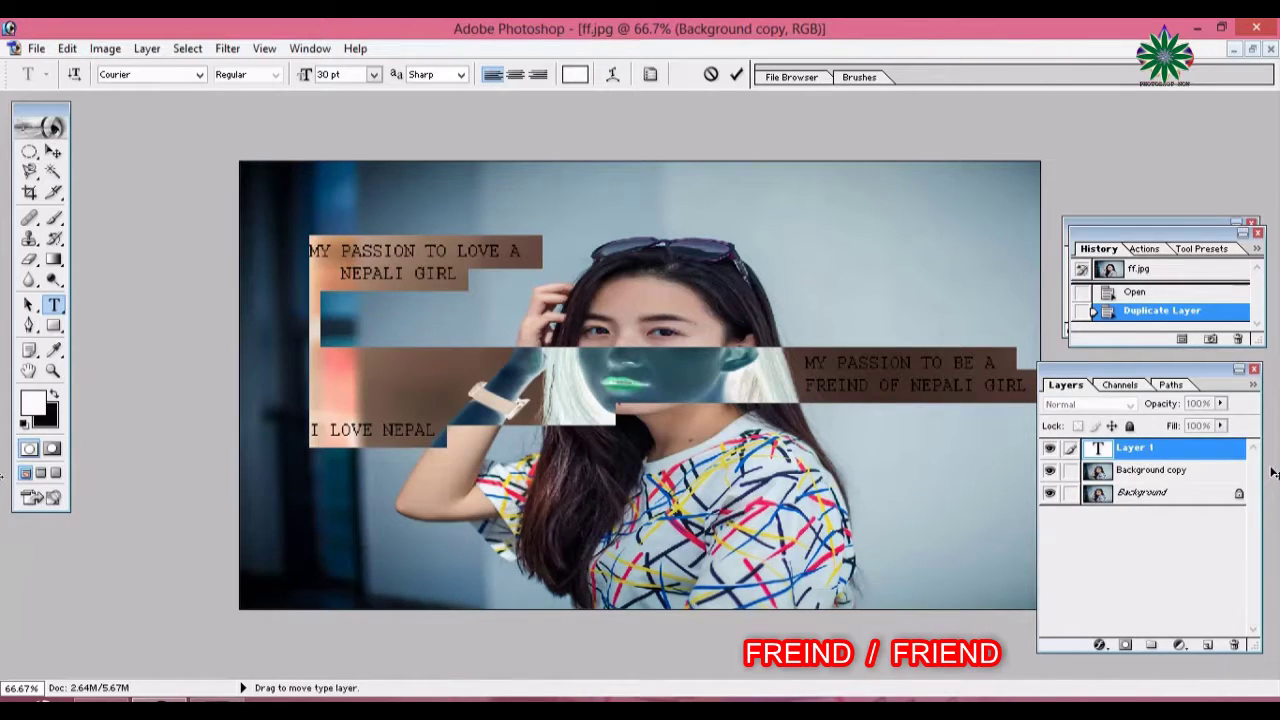
pyautogui.click(1178, 645)
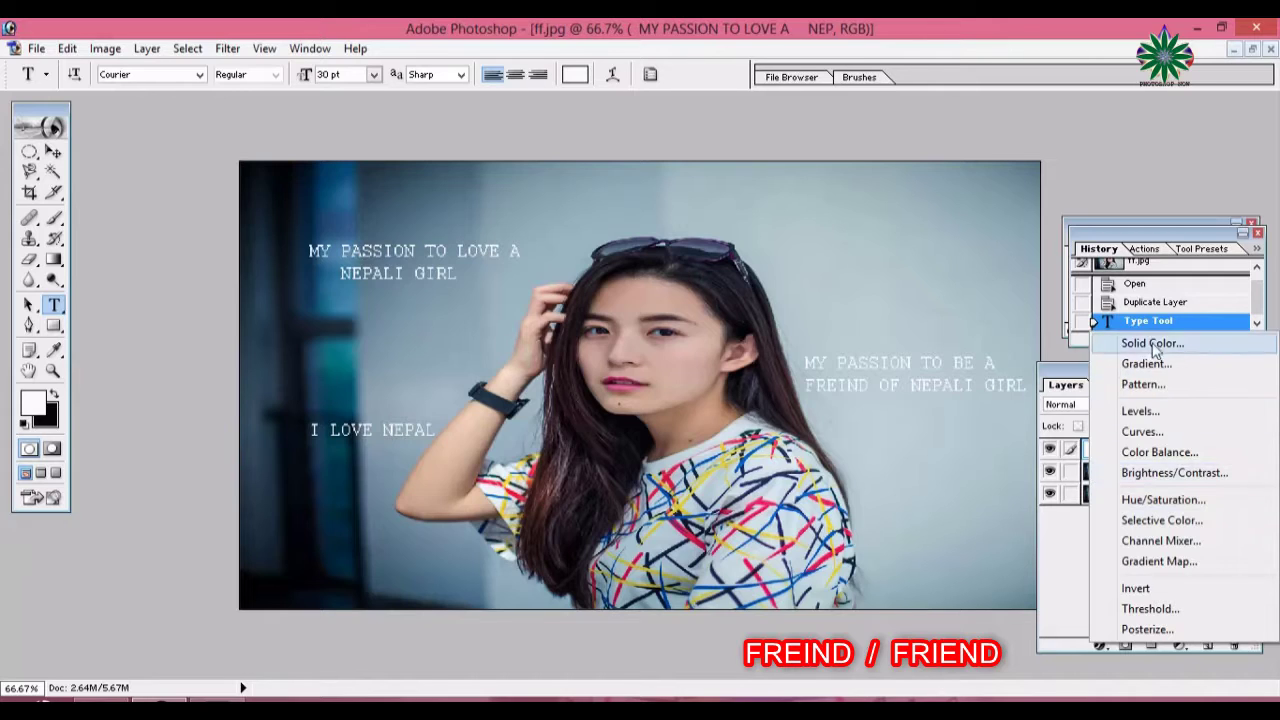
pyautogui.click(1152, 343)
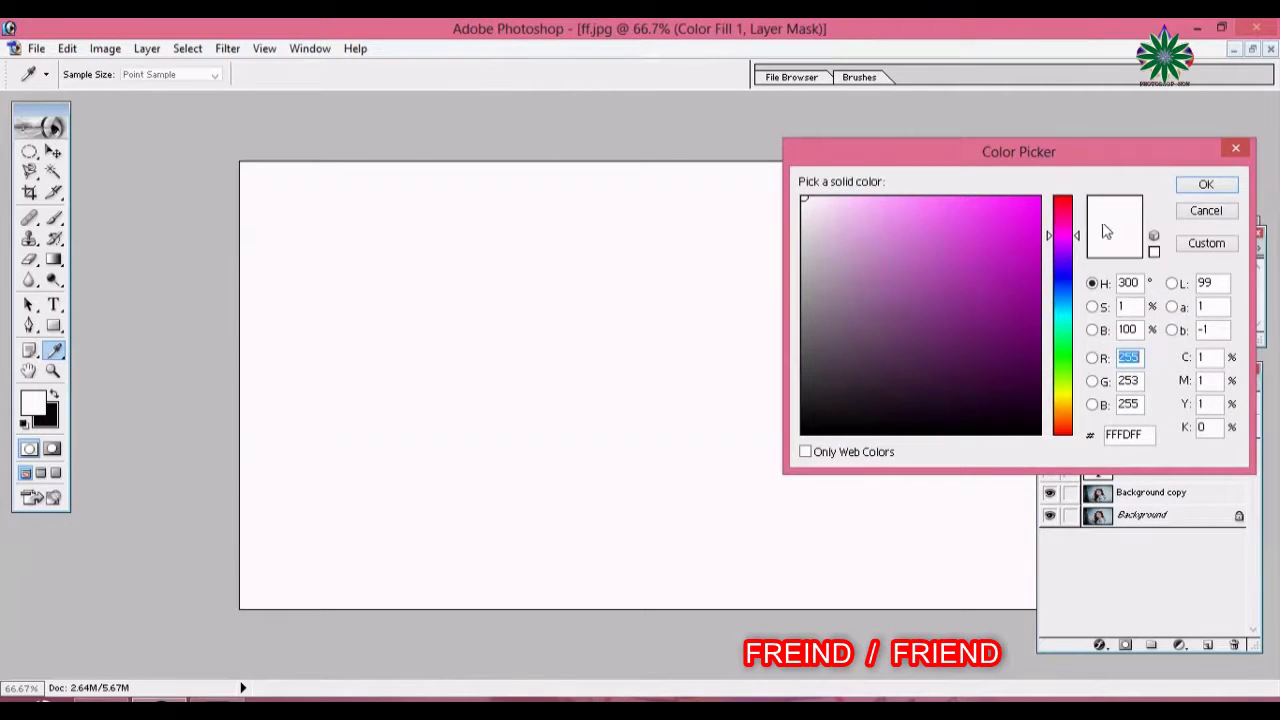
pyautogui.click(1016, 223)
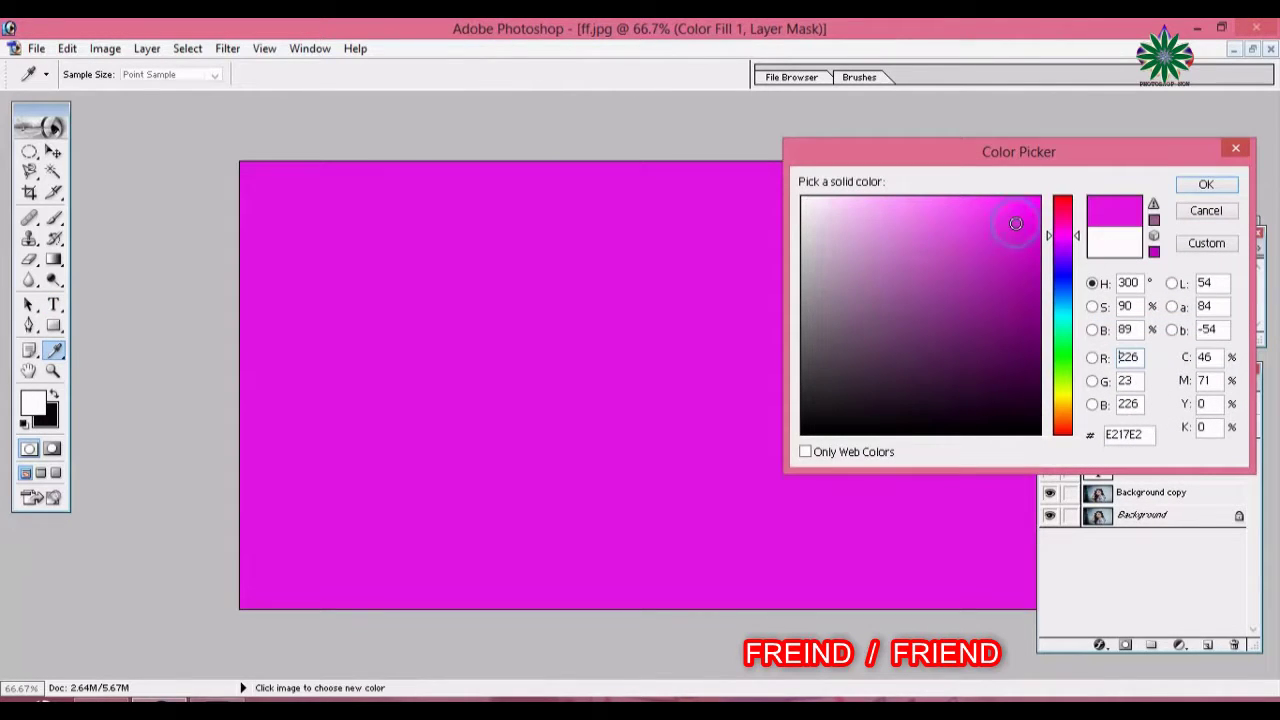
pyautogui.click(1236, 148)
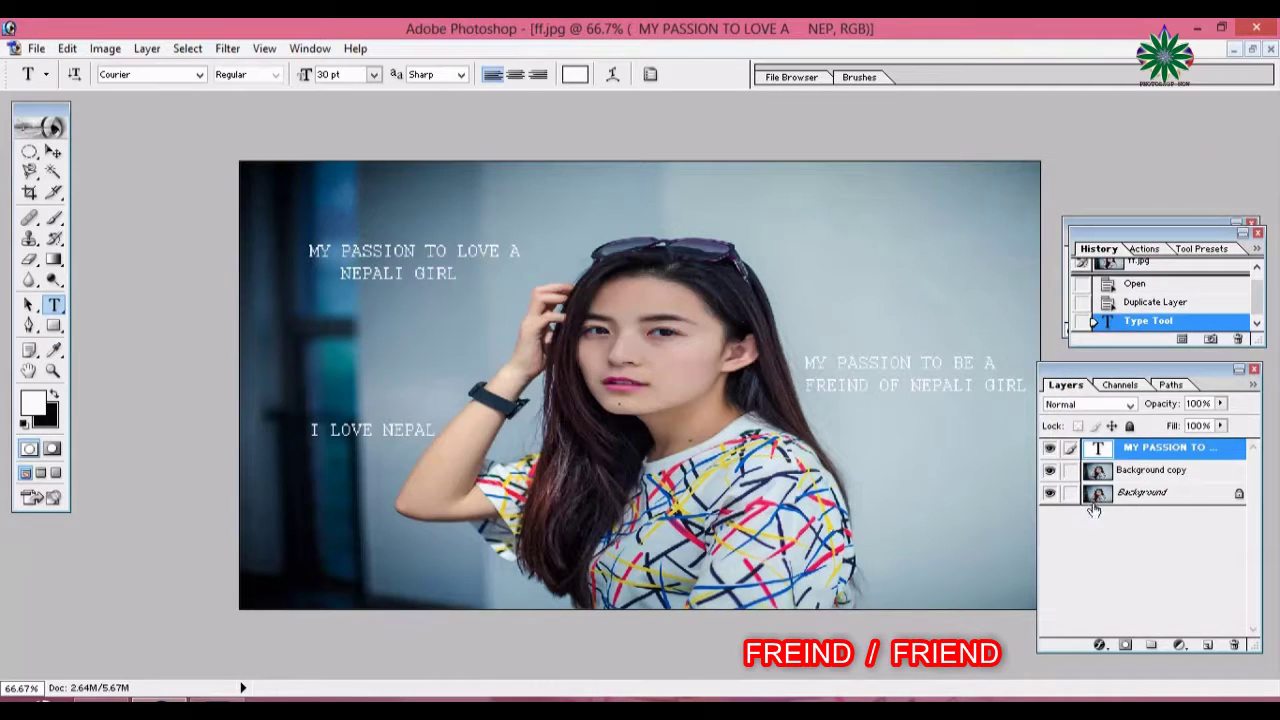
# Commit the text edits and confirm the text layer's name
pyautogui.click(384, 356)
pyautogui.hotkey('ctrl', 'a')
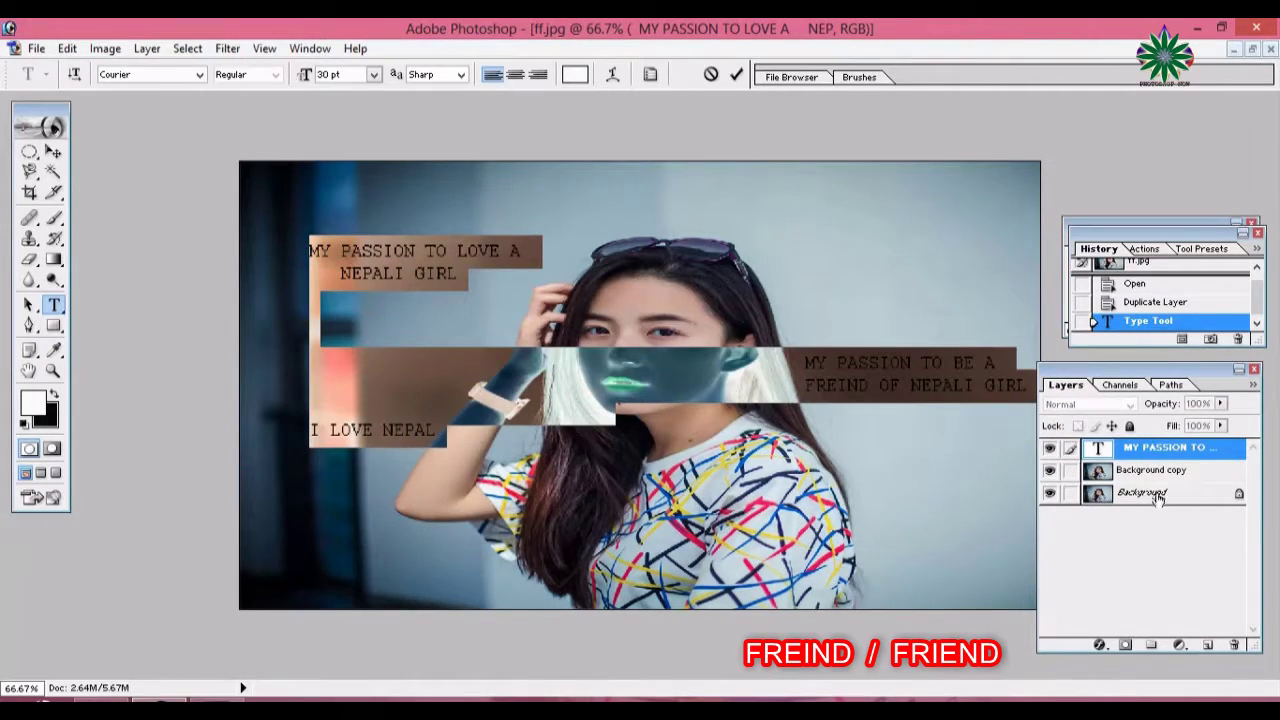
pyautogui.doubleClick(1168, 450)
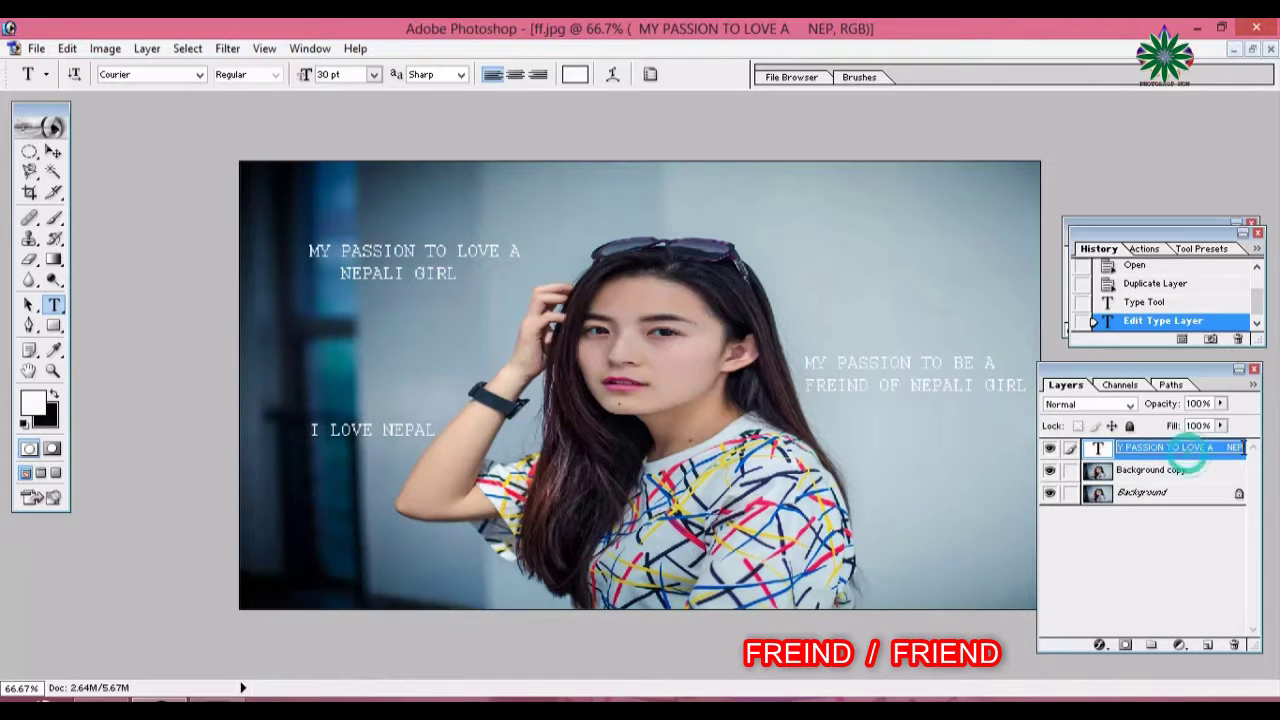
pyautogui.press('Return')
# In Blending Options, enable Drop Shadow and set the layer blend mode to Soft Light
pyautogui.rightClick(1162, 452)
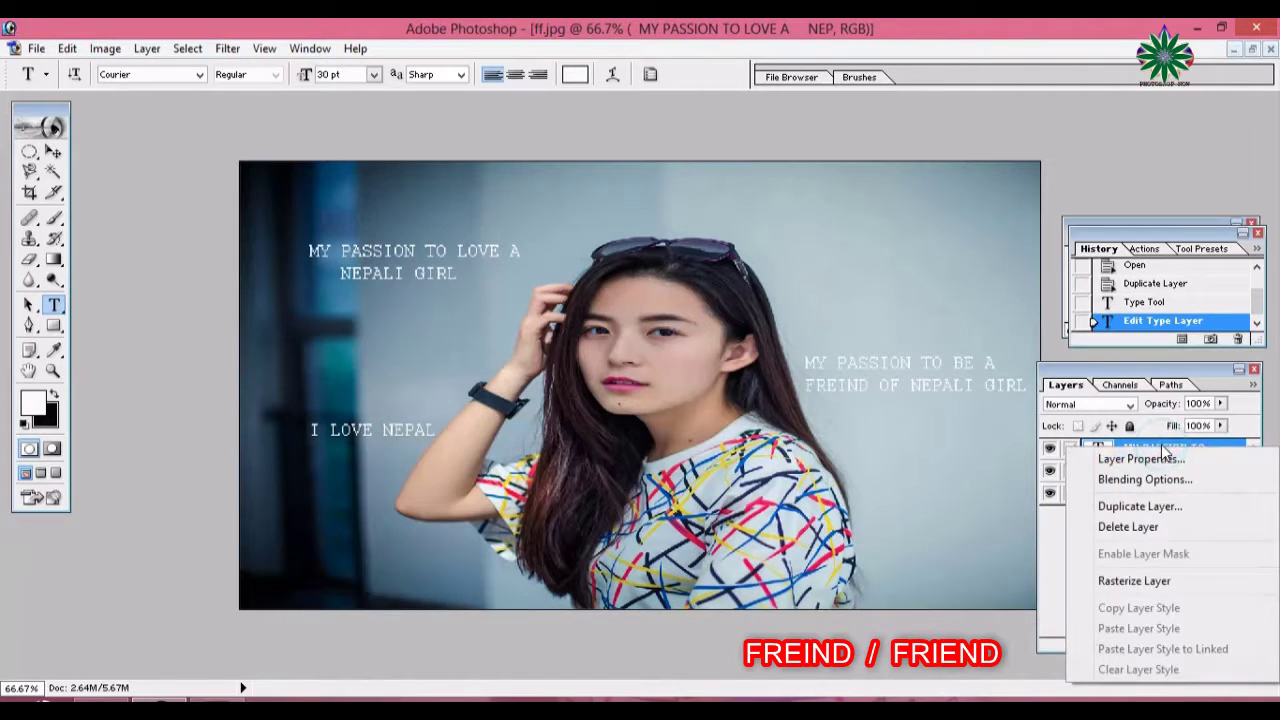
pyautogui.click(1143, 477)
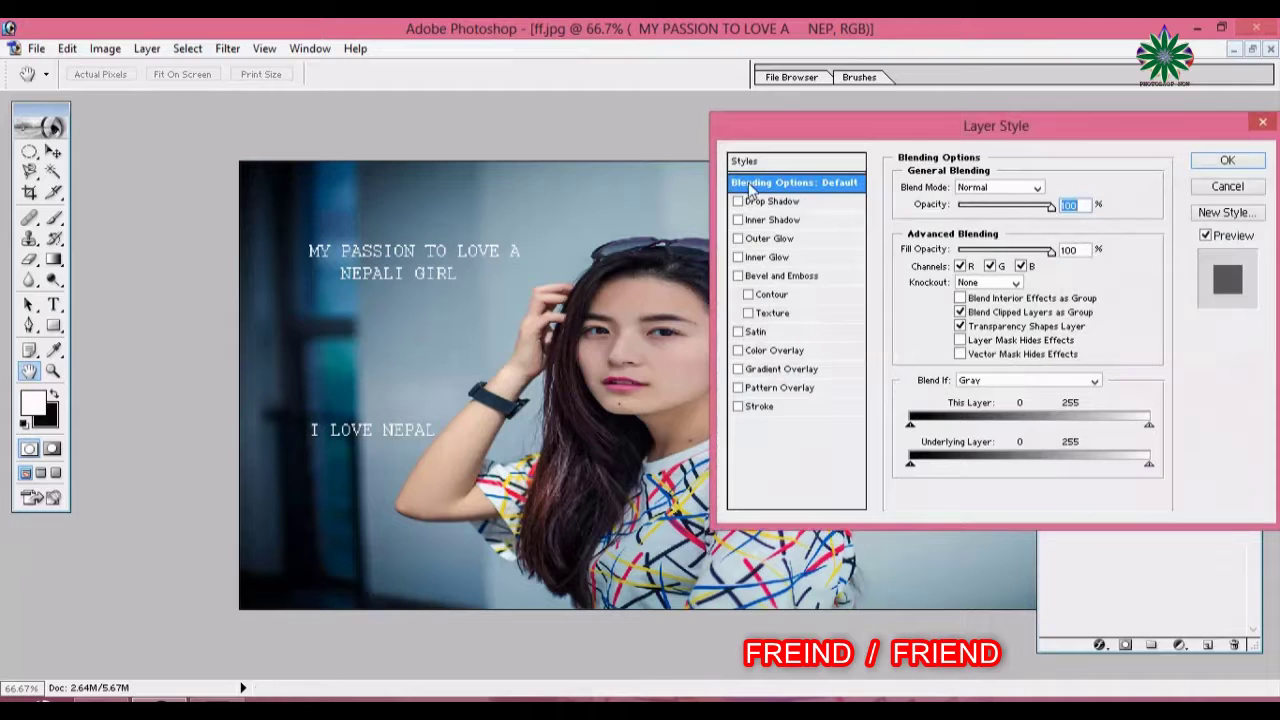
pyautogui.click(738, 201)
pyautogui.moveTo(909, 123)
pyautogui.mouseDown()
pyautogui.moveTo(743, 413)
pyautogui.moveTo(705, 420)
pyautogui.mouseUp()
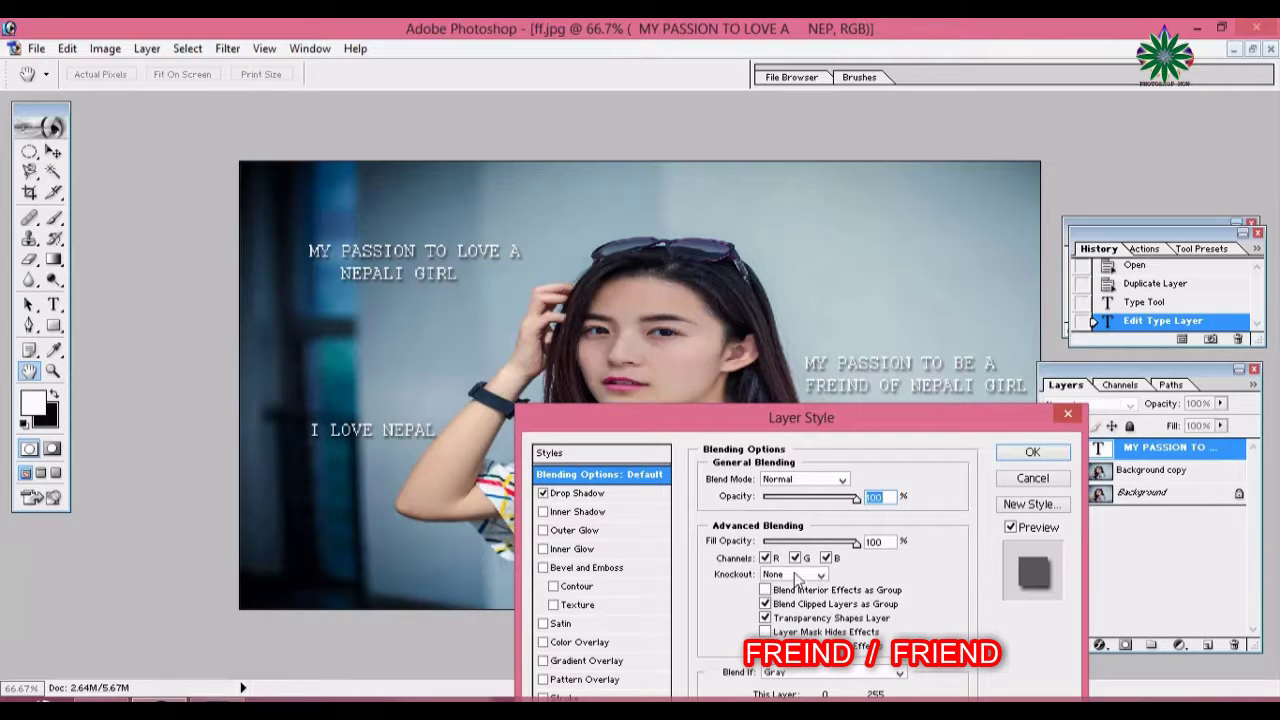
pyautogui.click(840, 484)
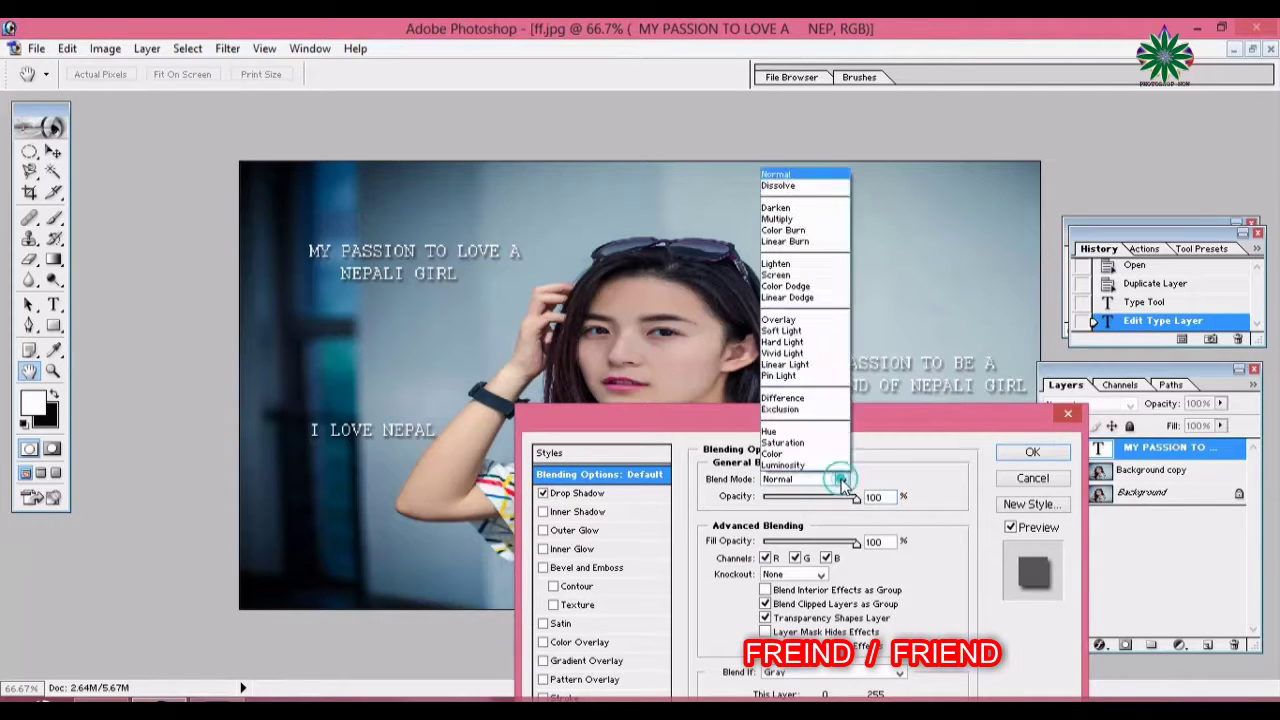
pyautogui.click(822, 453)
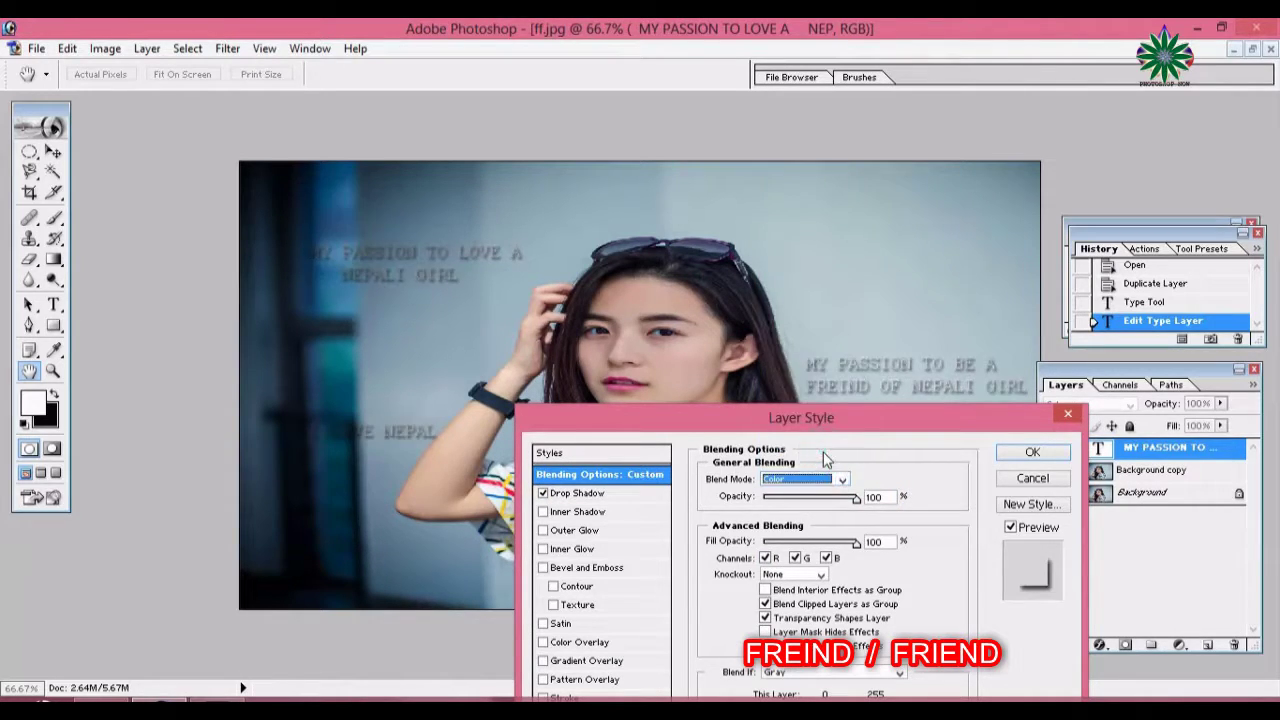
pyautogui.click(841, 479)
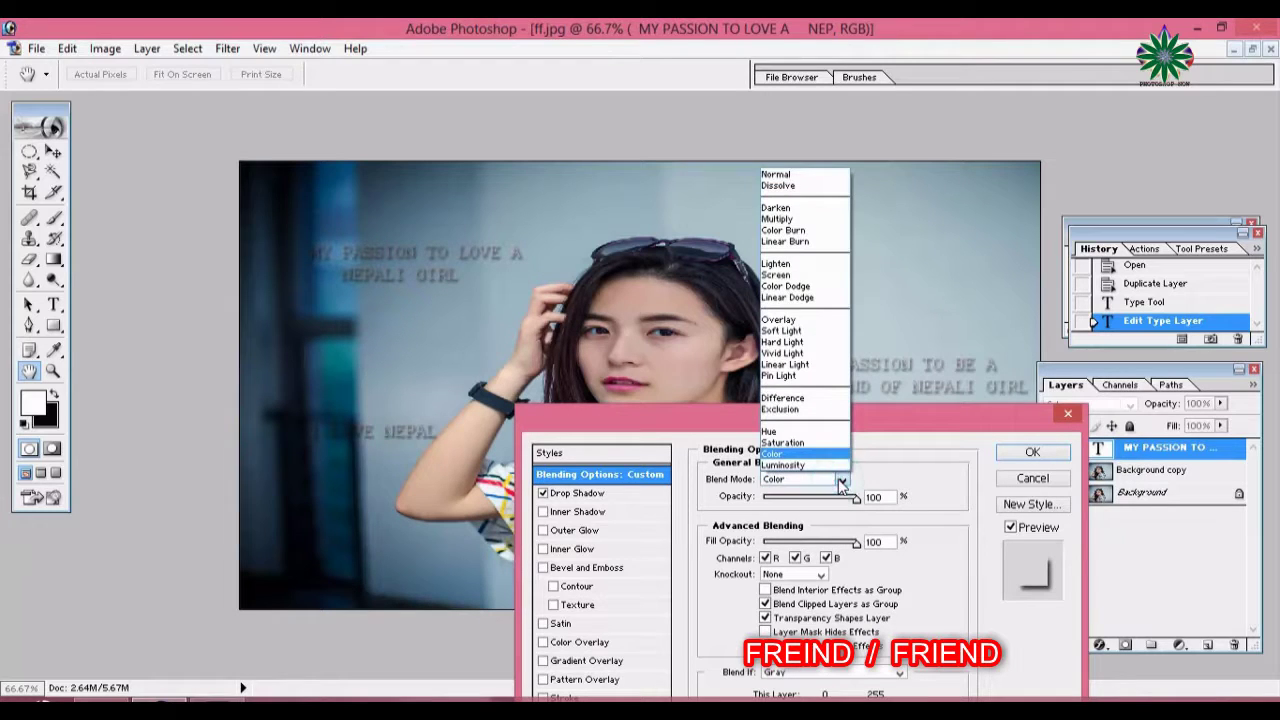
pyautogui.click(801, 330)
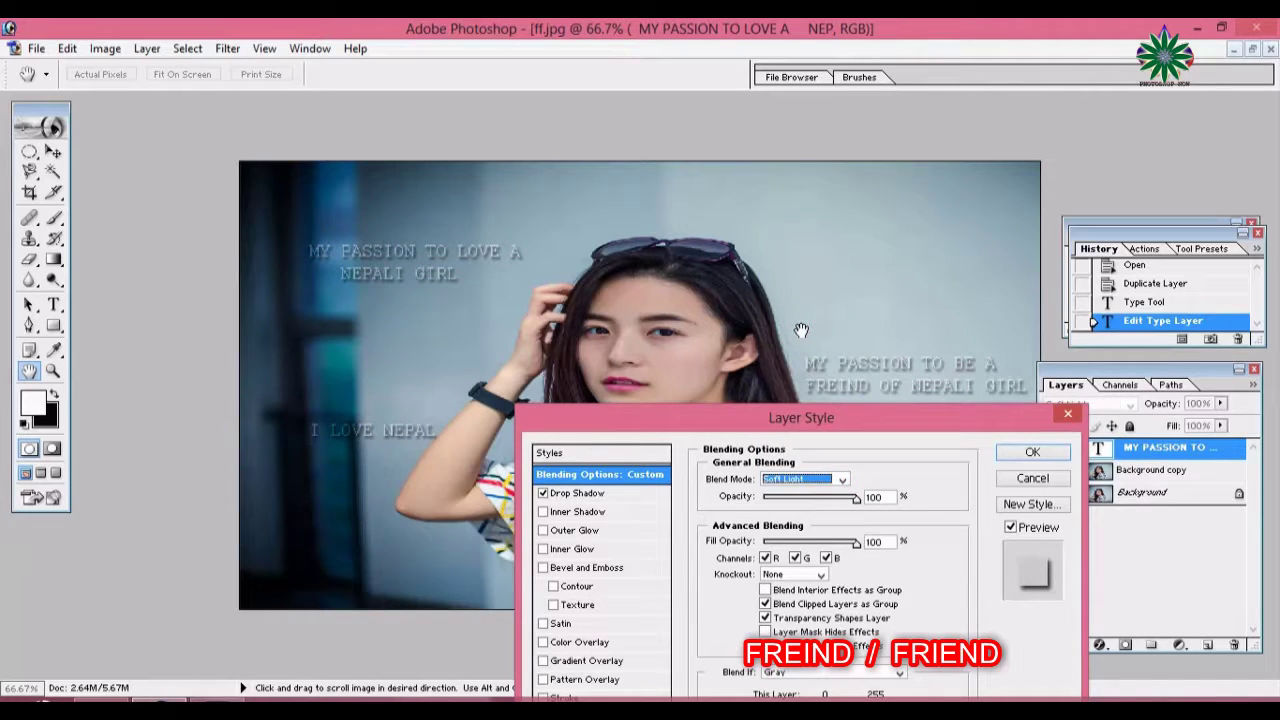
pyautogui.click(577, 493)
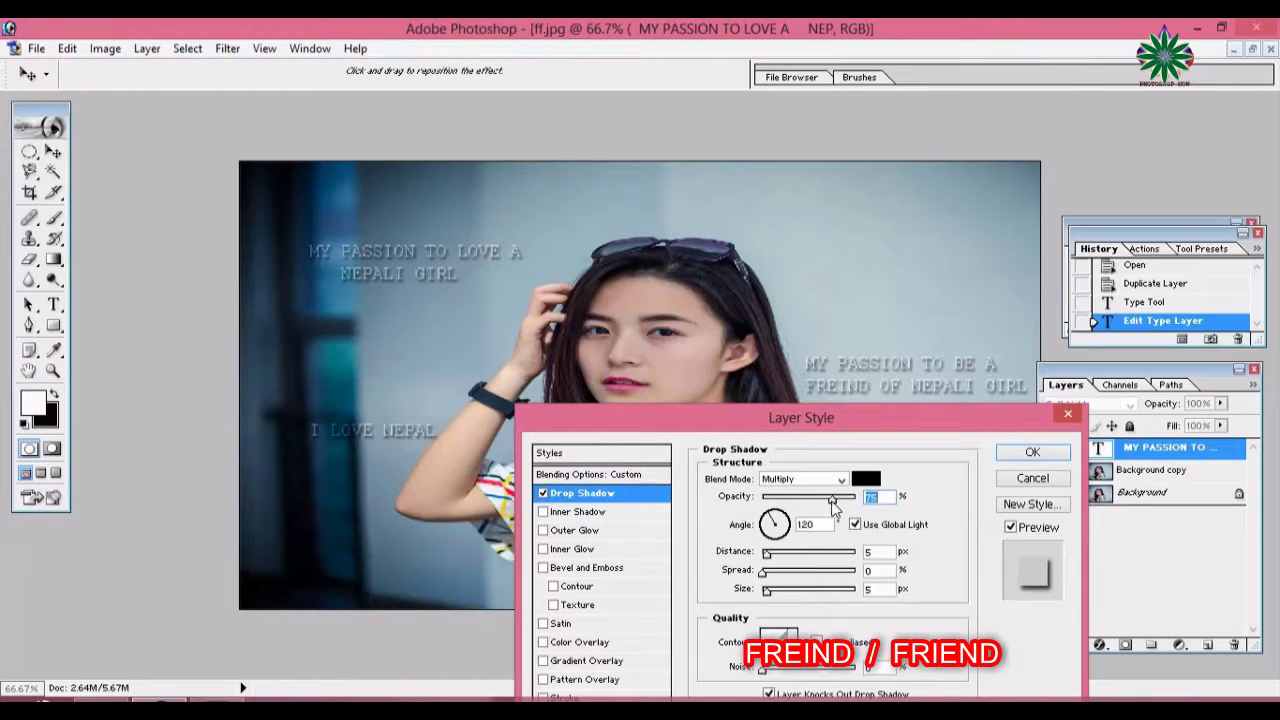
# Set the drop shadow to 100% opacity, a new distance and a bright green colour
pyautogui.moveTo(832, 499); pyautogui.dragTo(870, 499)
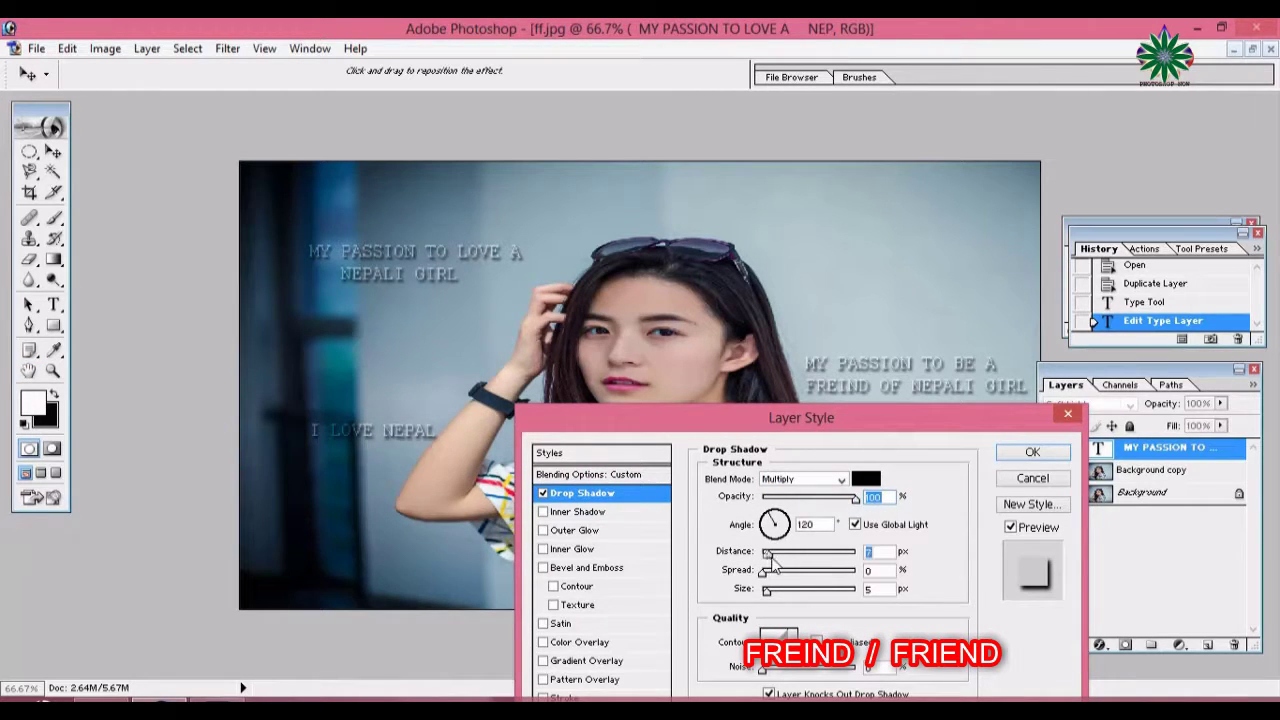
pyautogui.moveTo(777, 562)
pyautogui.mouseDown()
pyautogui.moveTo(765, 558)
pyautogui.moveTo(759, 576)
pyautogui.mouseUp()
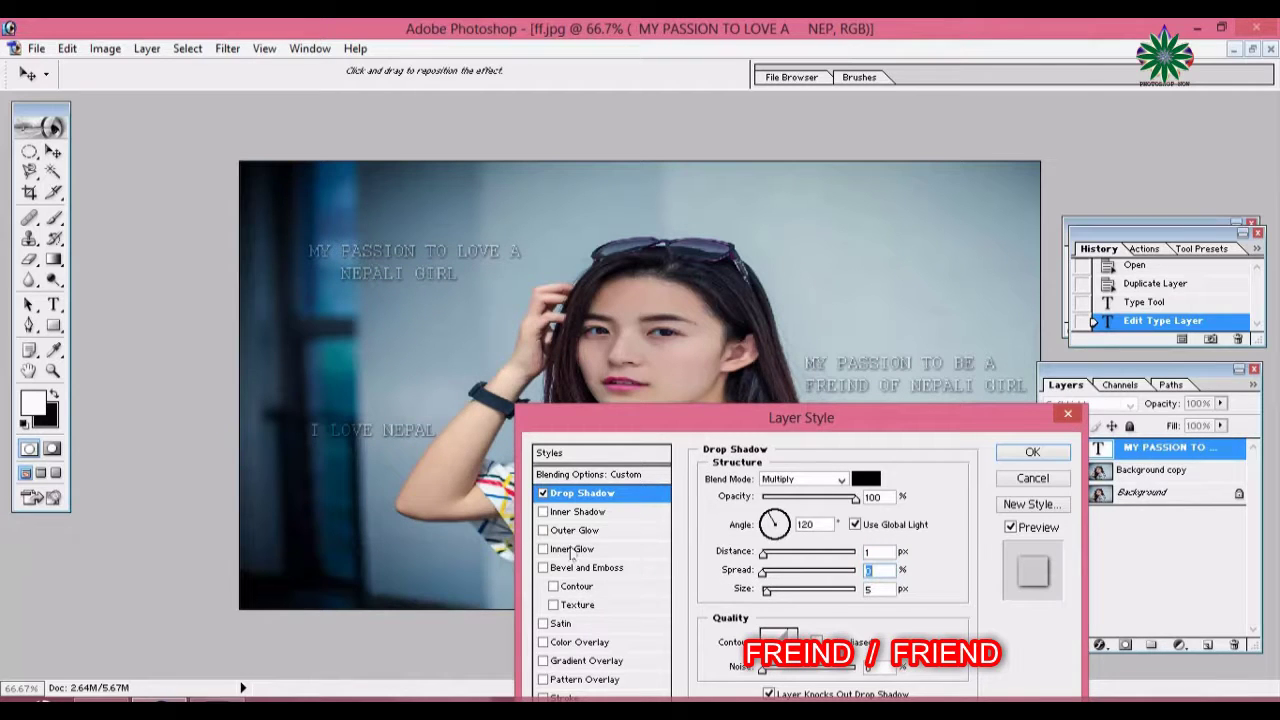
pyautogui.click(866, 480)
pyautogui.click(1066, 352)
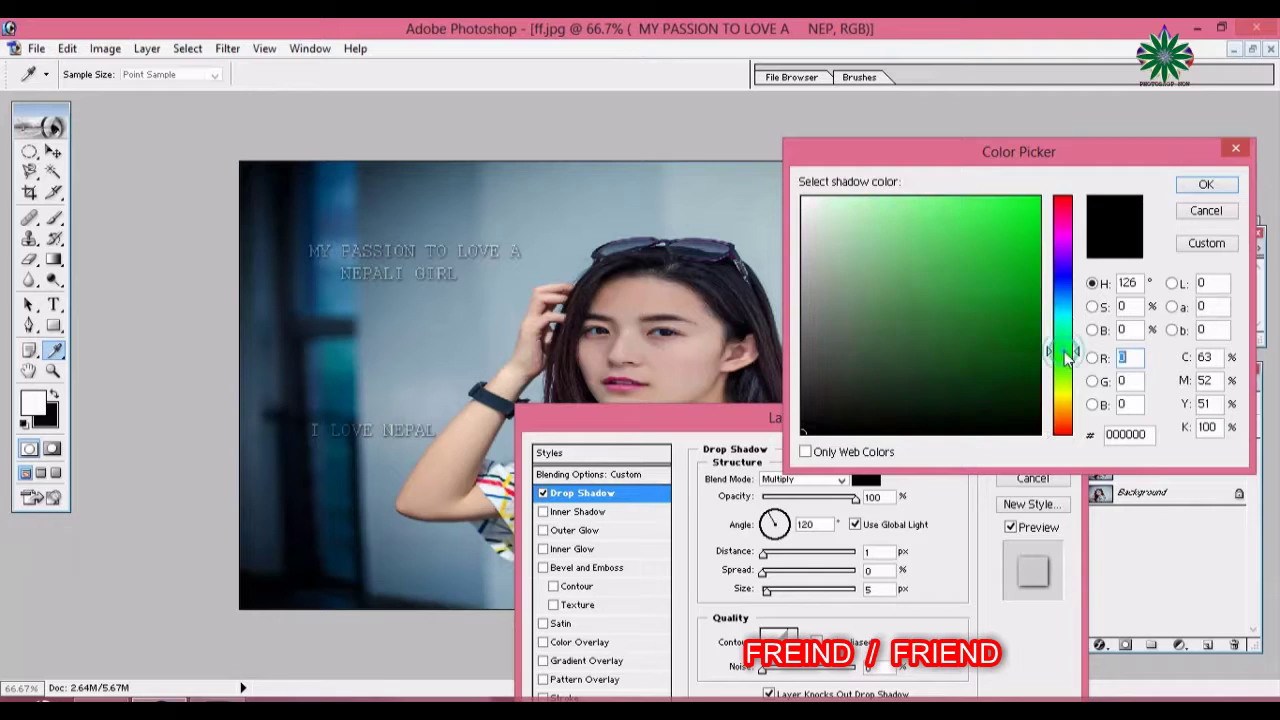
pyautogui.click(983, 237)
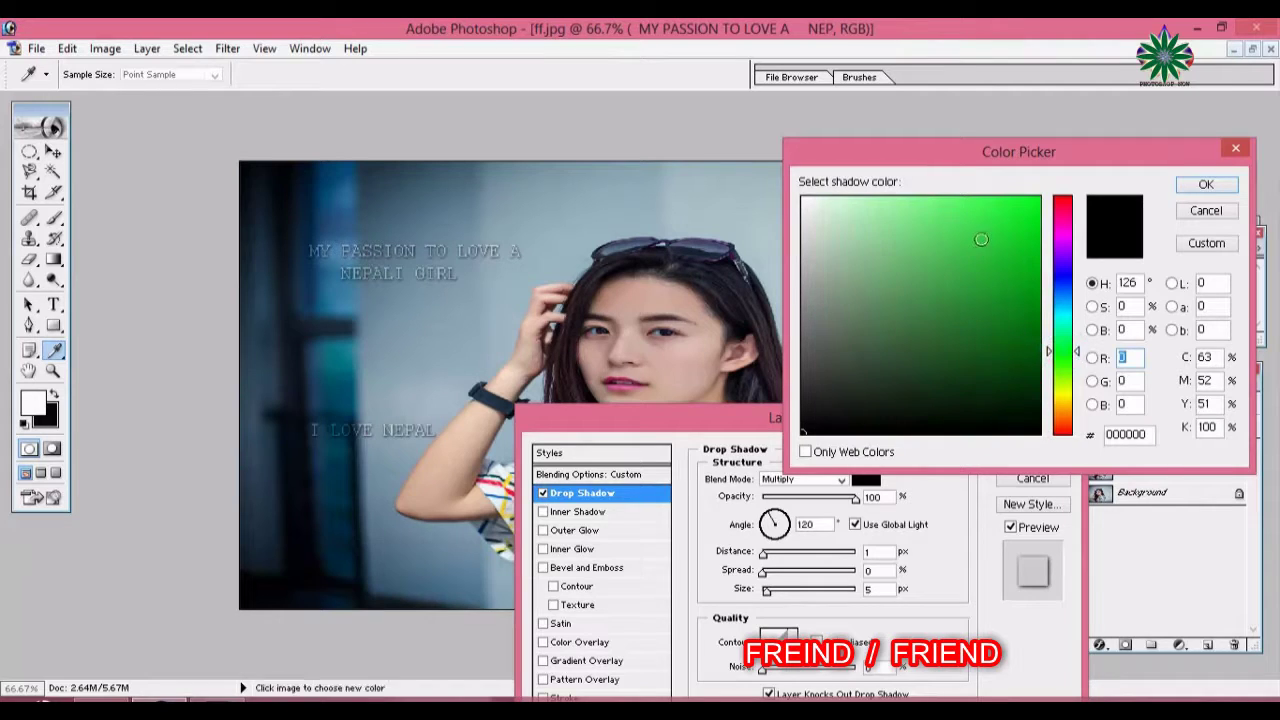
pyautogui.click(1206, 185)
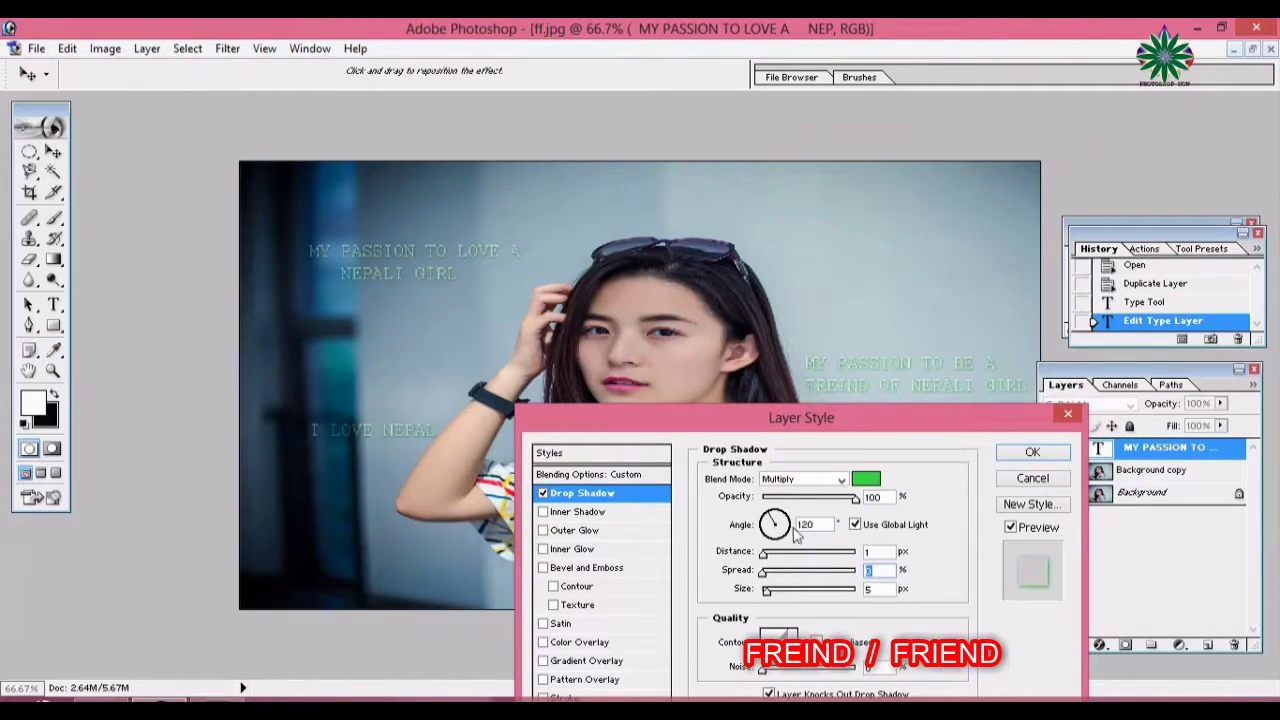
# Adjust the shadow angle, increase spread, add about 36% noise, and enable Inner Shadow
pyautogui.moveTo(772, 522)
pyautogui.mouseDown()
pyautogui.moveTo(793, 530)
pyautogui.moveTo(769, 522)
pyautogui.mouseUp()
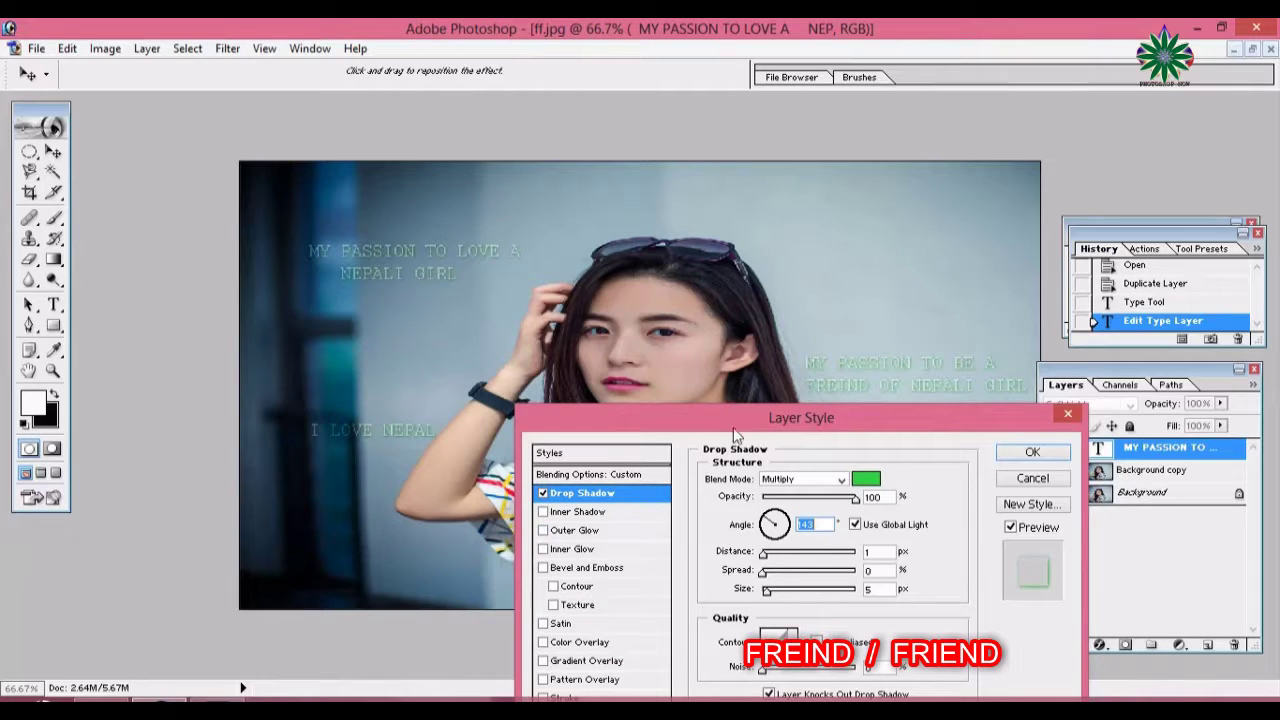
pyautogui.moveTo(737, 426); pyautogui.dragTo(805, 163)
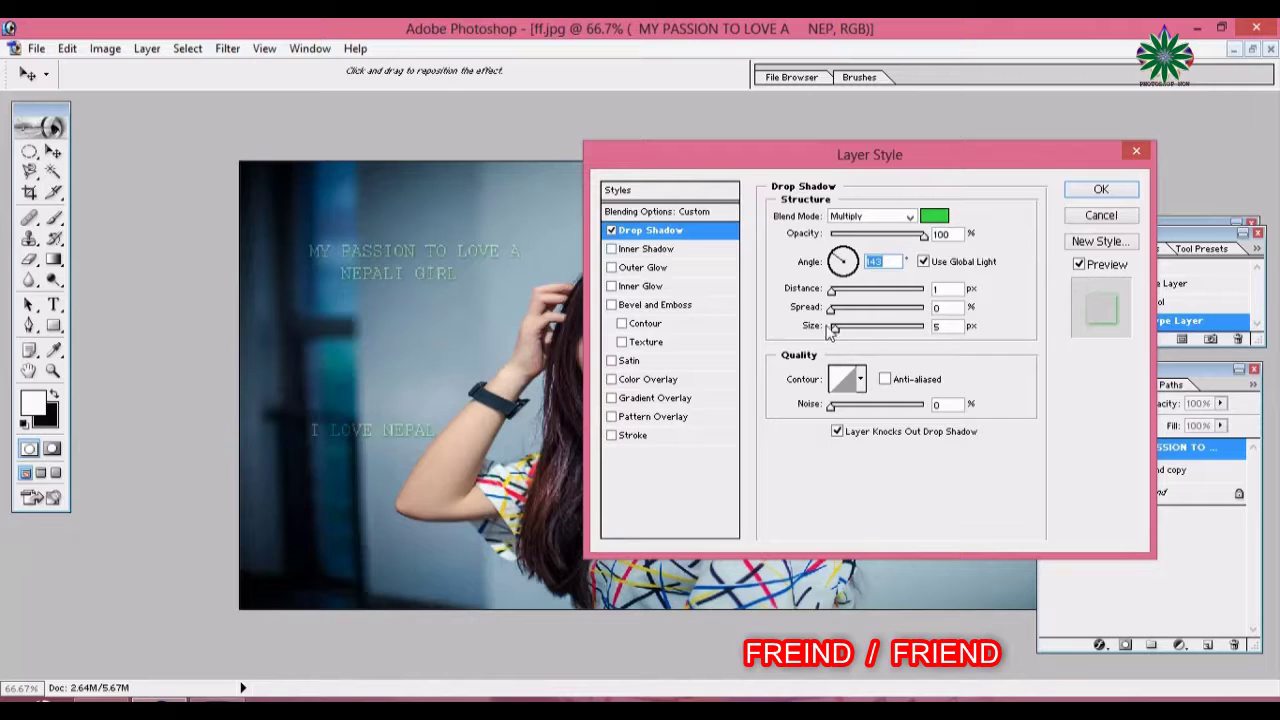
pyautogui.moveTo(835, 314); pyautogui.dragTo(866, 316)
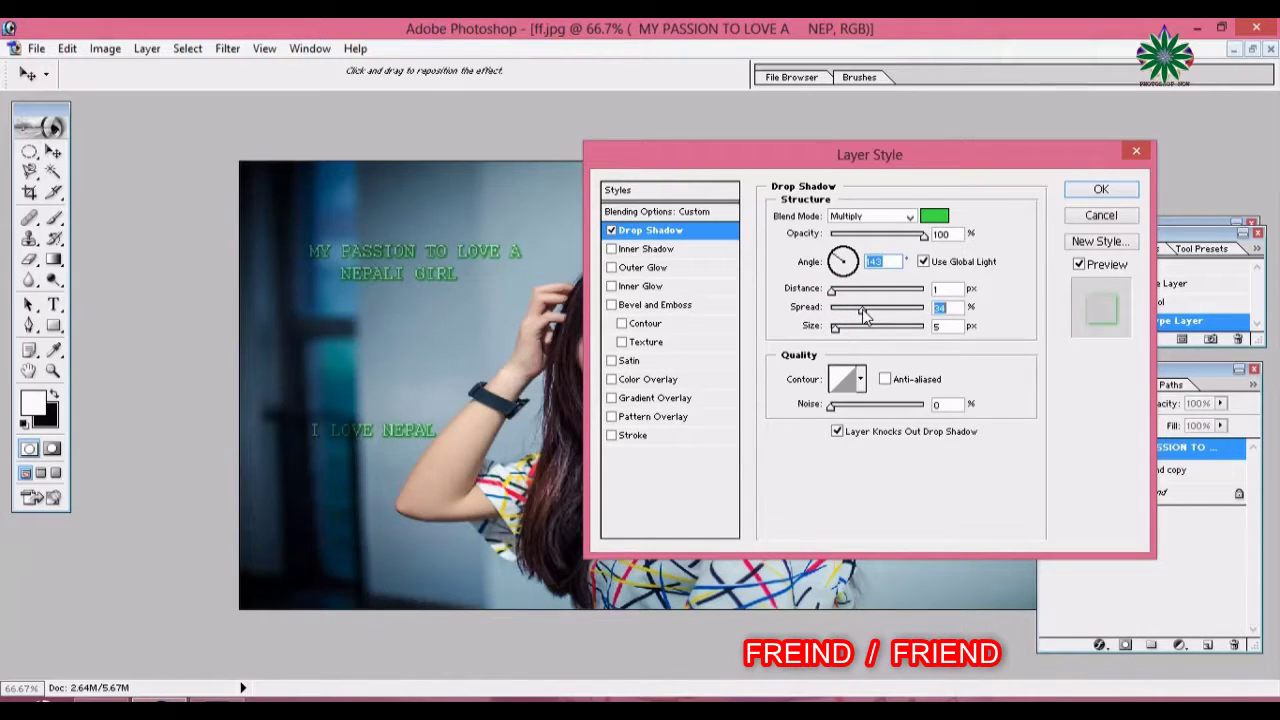
pyautogui.moveTo(833, 405); pyautogui.dragTo(864, 405)
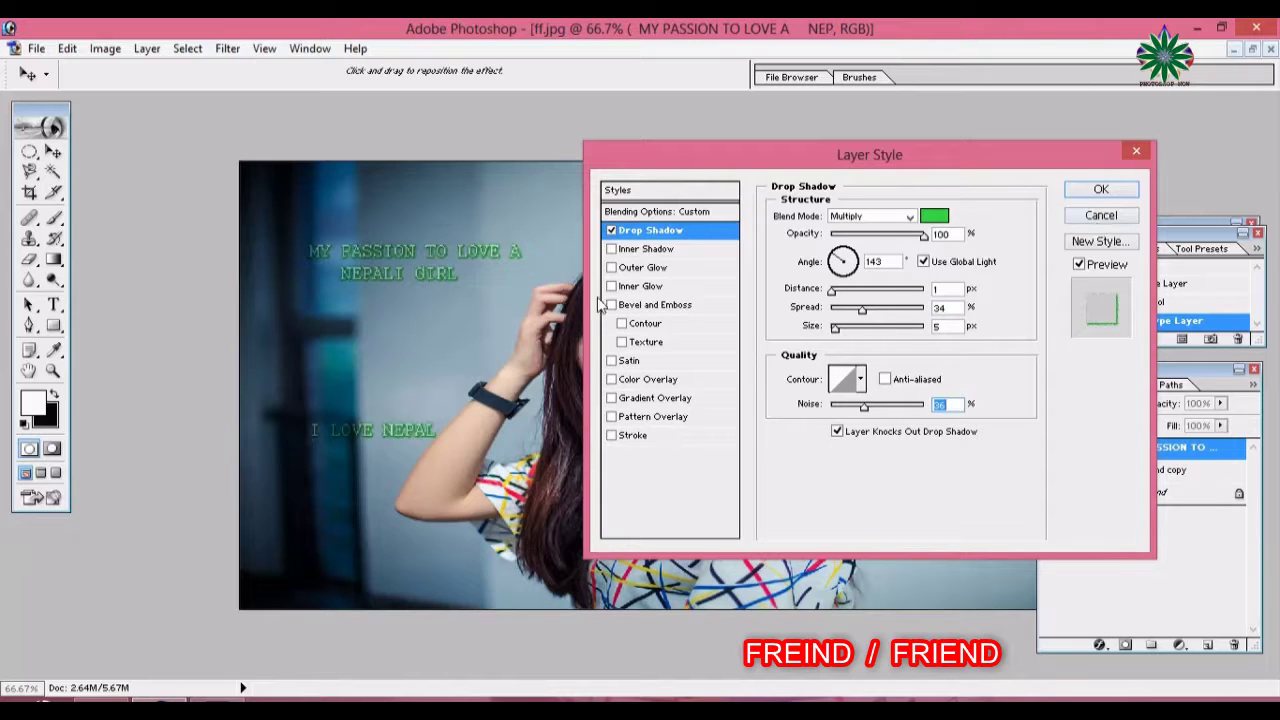
pyautogui.click(613, 249)
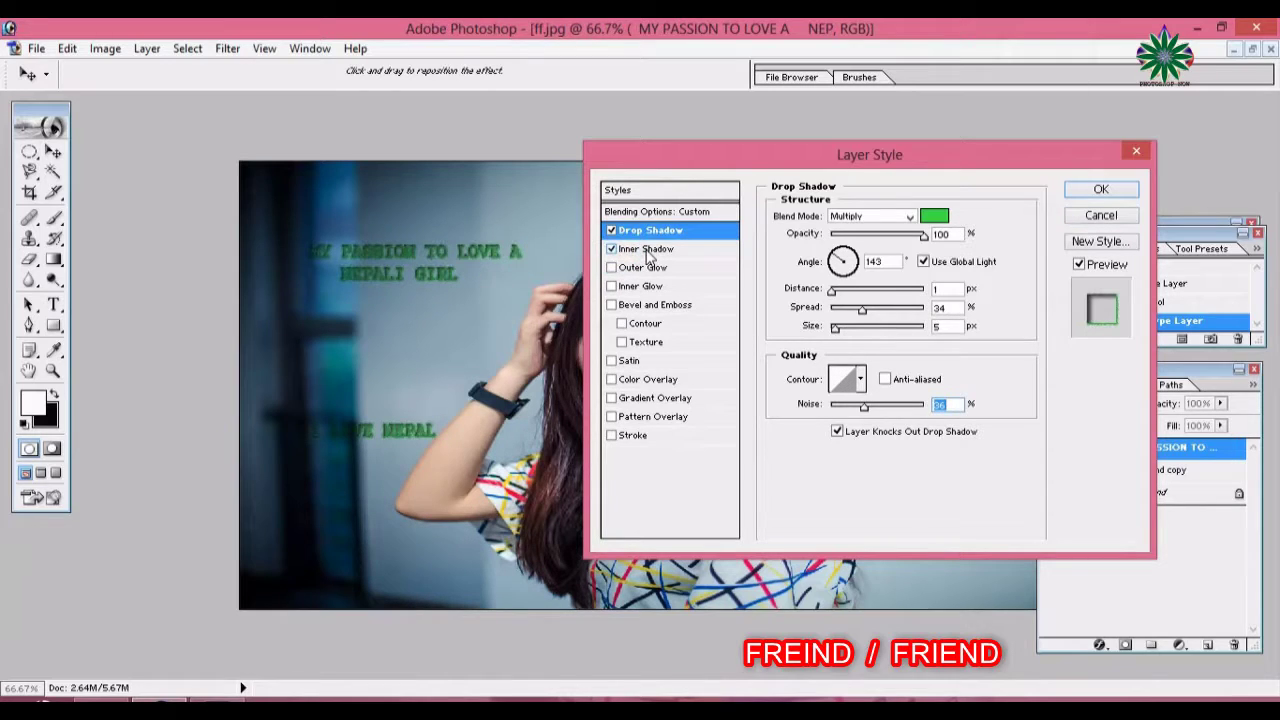
# Tune the inner shadow to 98% opacity, more distance, about 61% choke and 90 px size; enable Outer Glow
pyautogui.click(646, 249)
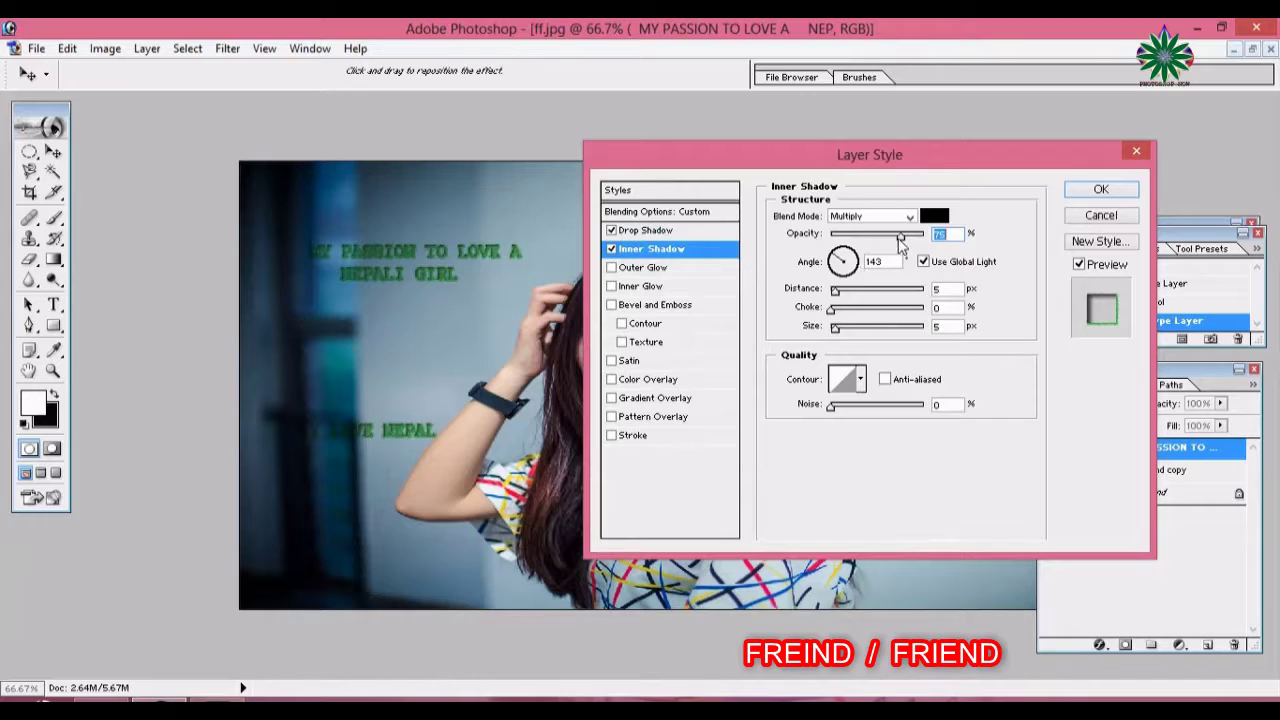
pyautogui.moveTo(903, 243); pyautogui.dragTo(921, 240)
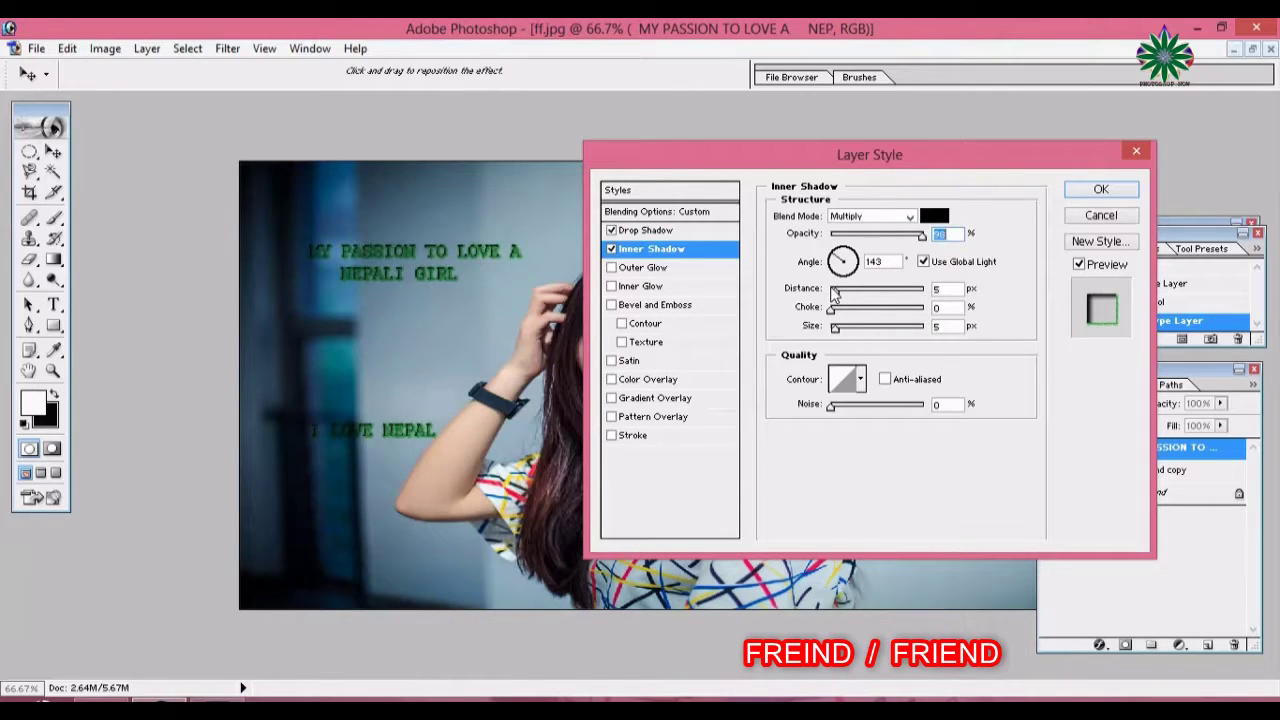
pyautogui.moveTo(838, 295); pyautogui.dragTo(867, 305)
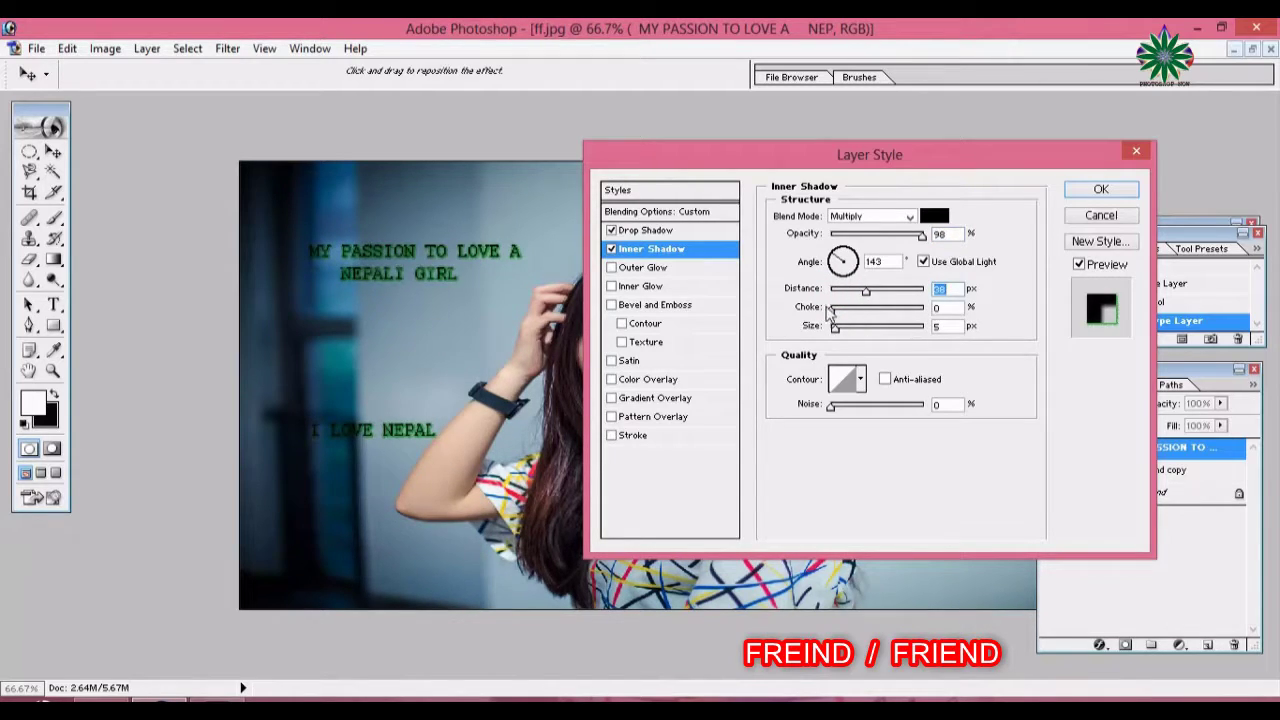
pyautogui.moveTo(834, 310); pyautogui.dragTo(897, 330)
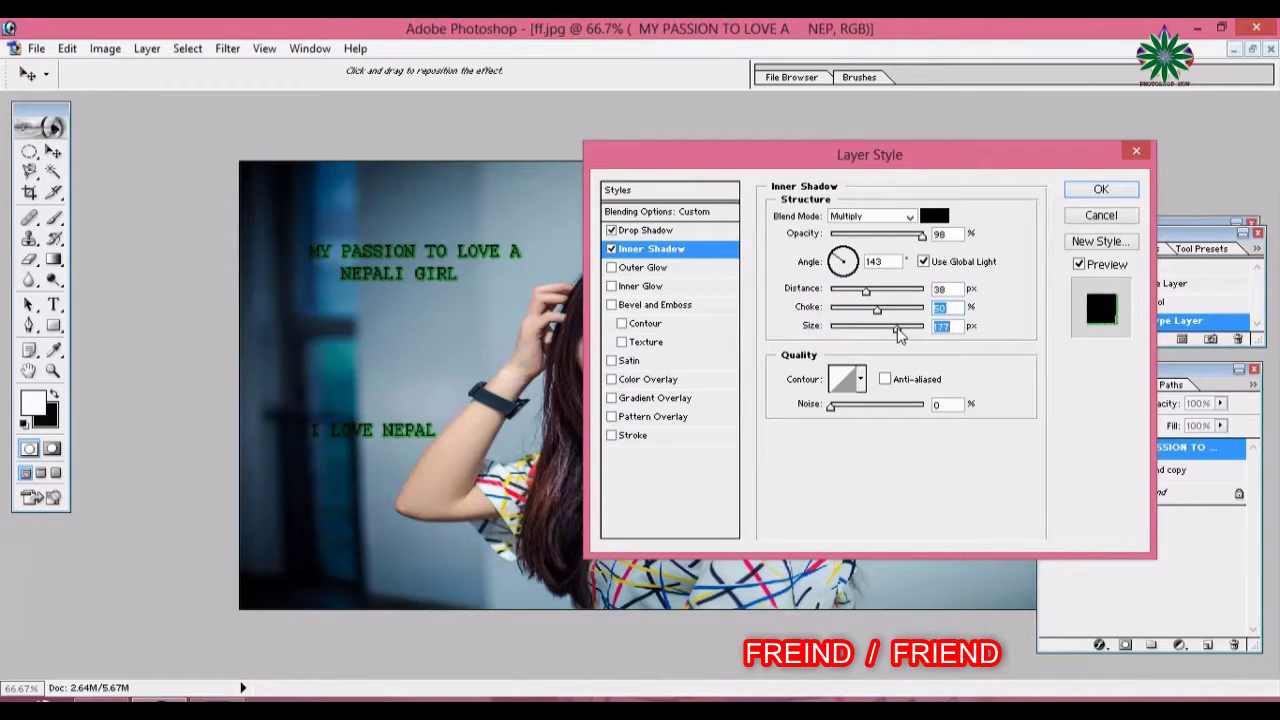
pyautogui.click(612, 268)
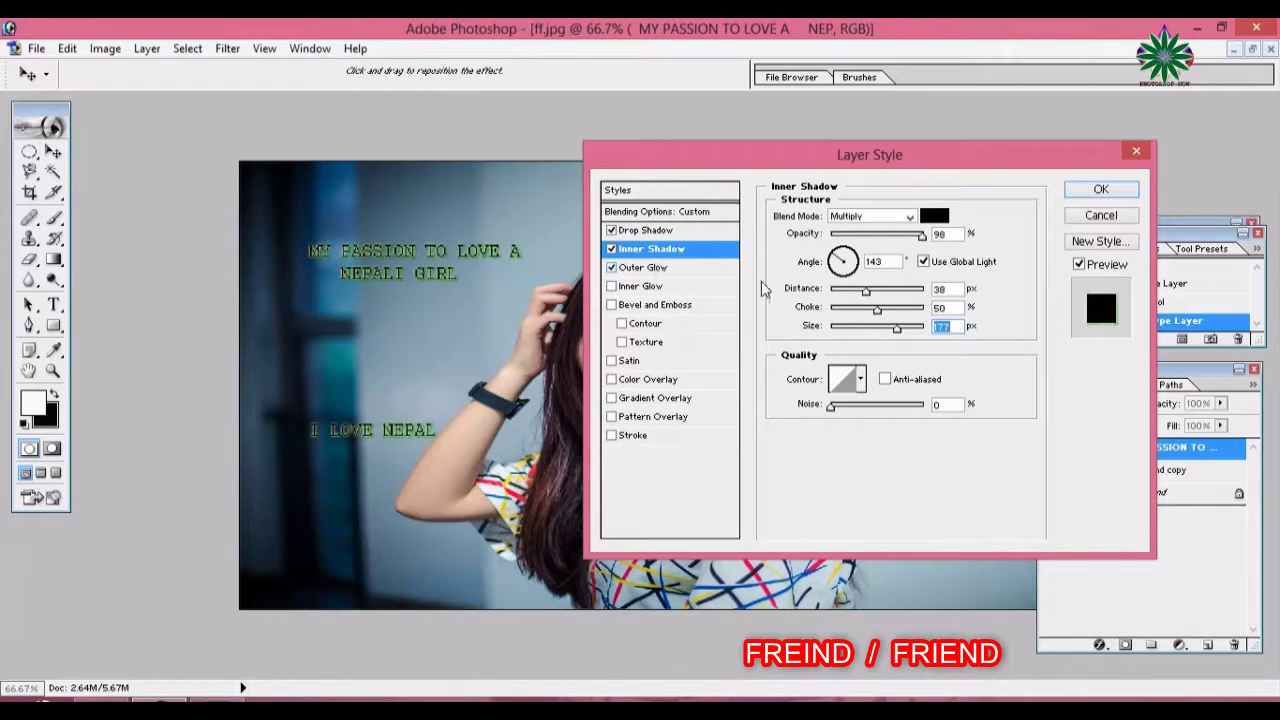
pyautogui.moveTo(897, 330); pyautogui.dragTo(867, 330)
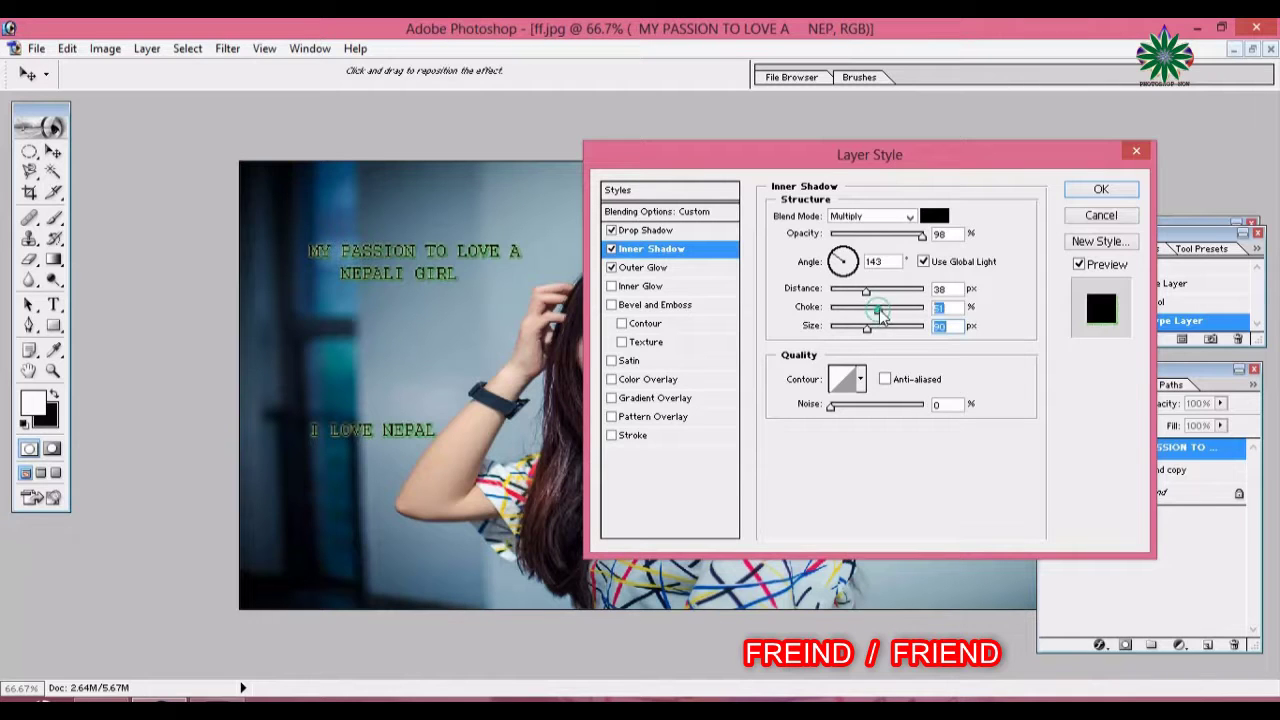
pyautogui.moveTo(878, 310)
pyautogui.mouseDown()
pyautogui.moveTo(889, 315)
pyautogui.moveTo(883, 291)
pyautogui.mouseUp()
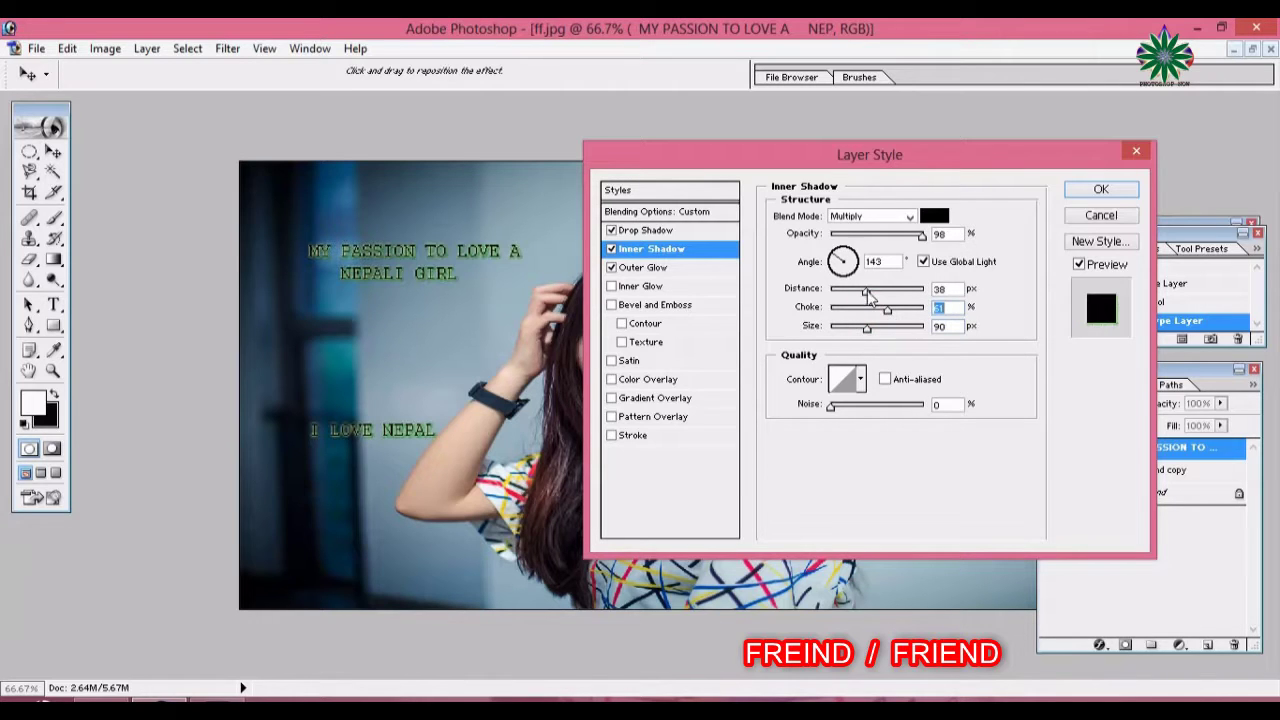
# Give the outer glow the Violet, Orange gradient with about 23% noise
pyautogui.click(634, 269)
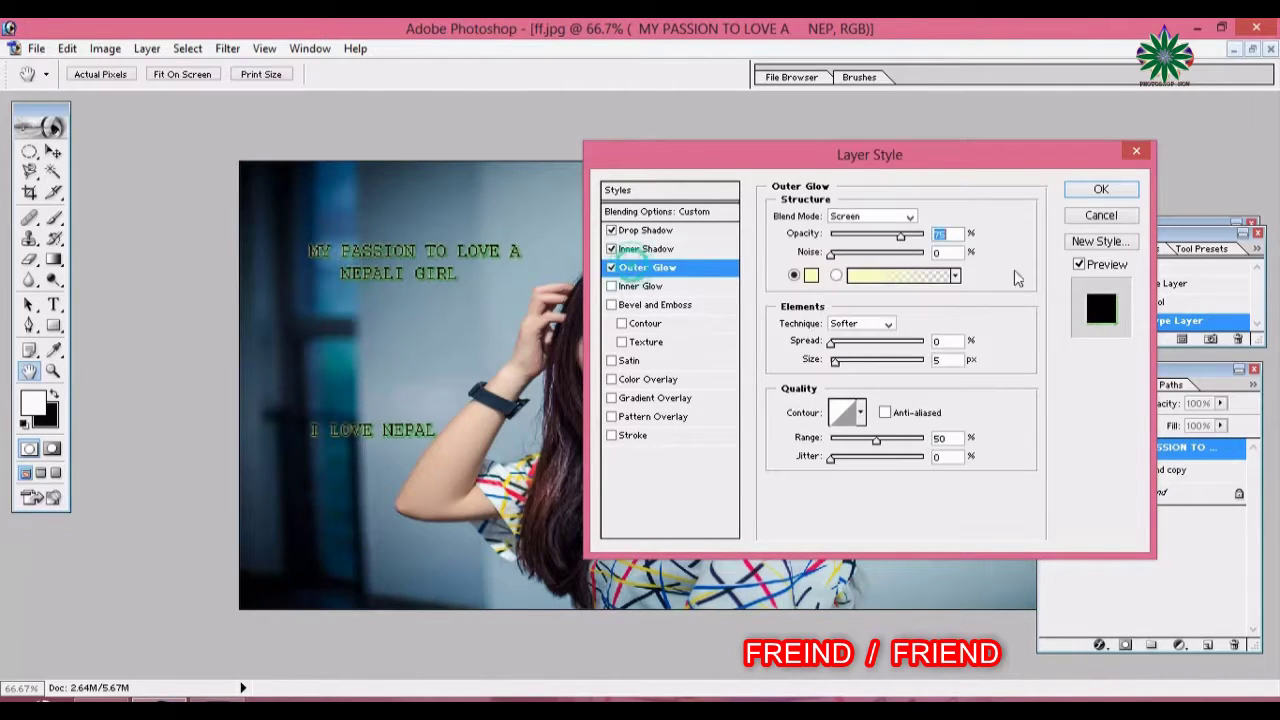
pyautogui.click(884, 276)
pyautogui.click(608, 211)
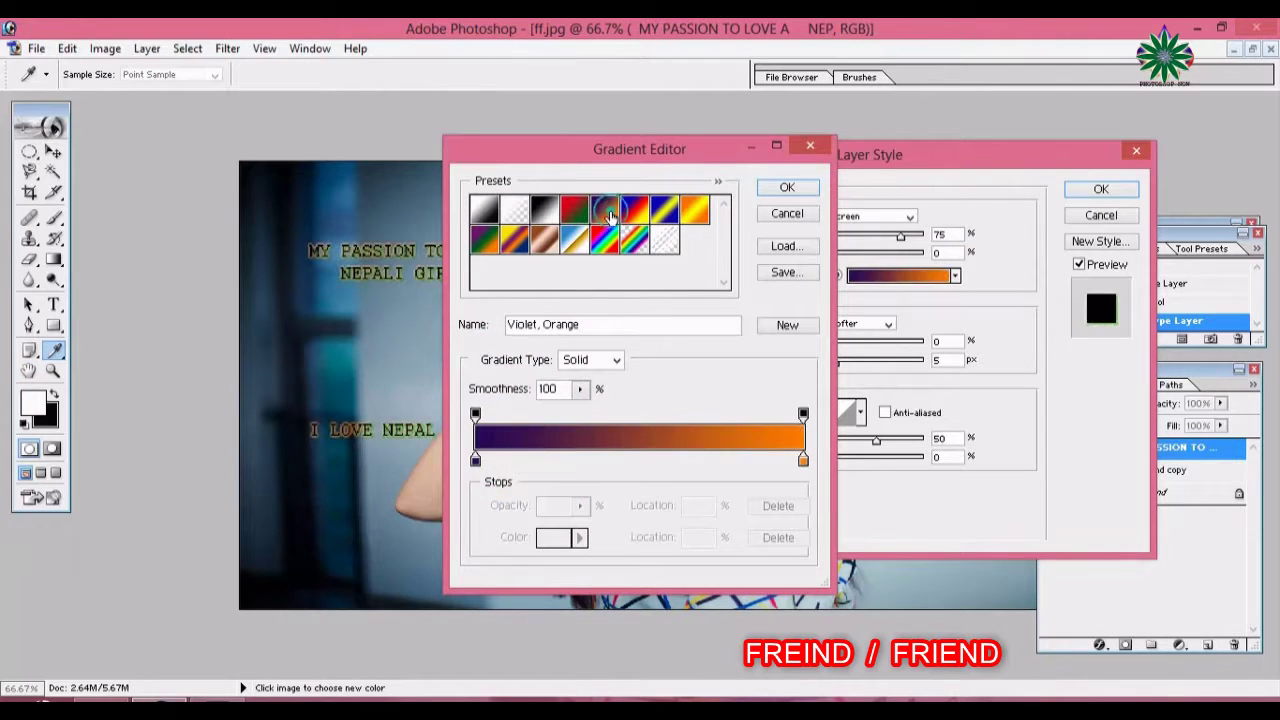
pyautogui.click(787, 187)
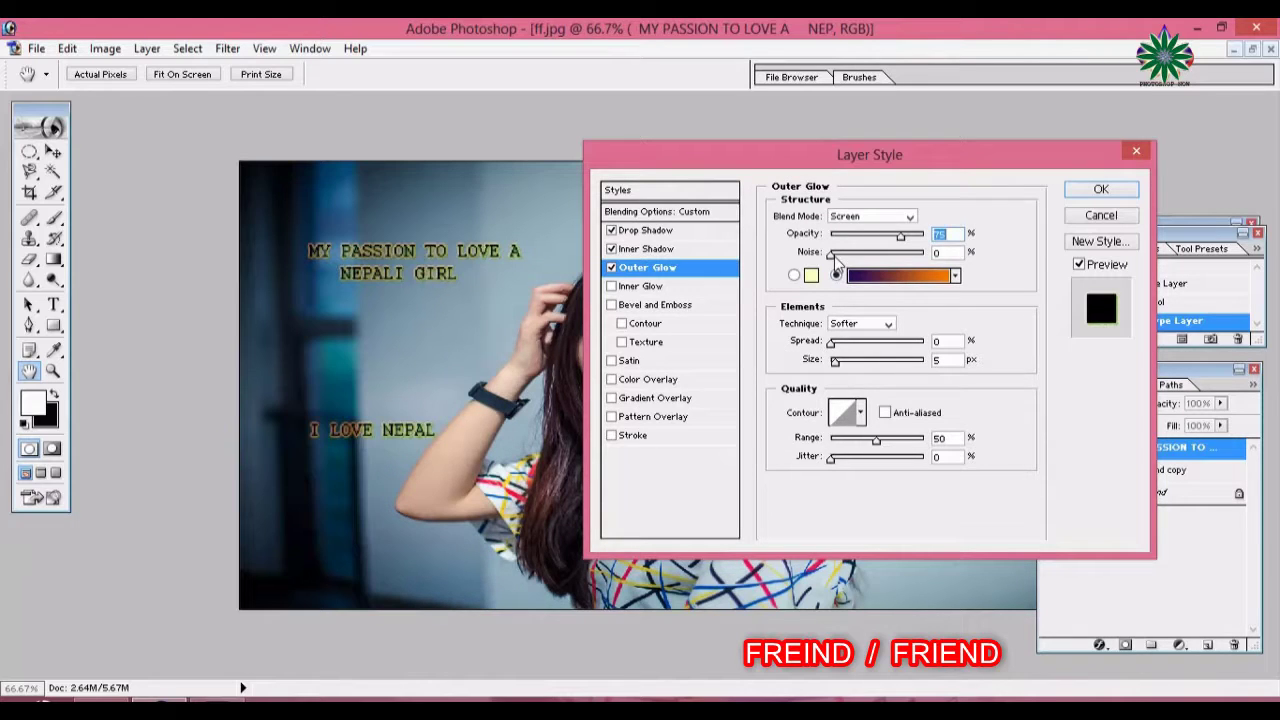
pyautogui.moveTo(832, 255); pyautogui.dragTo(894, 237)
# Enable Inner Glow using the Orange, Yellow, Orange gradient
pyautogui.click(636, 287)
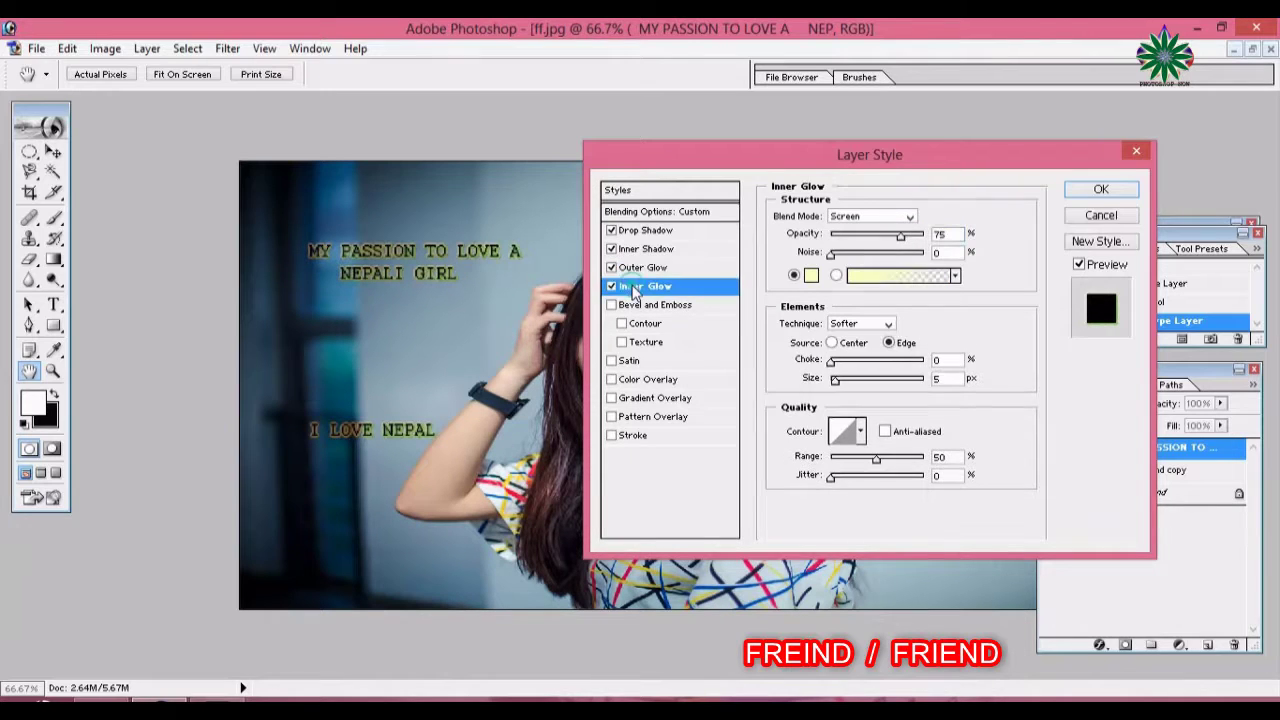
pyautogui.click(868, 276)
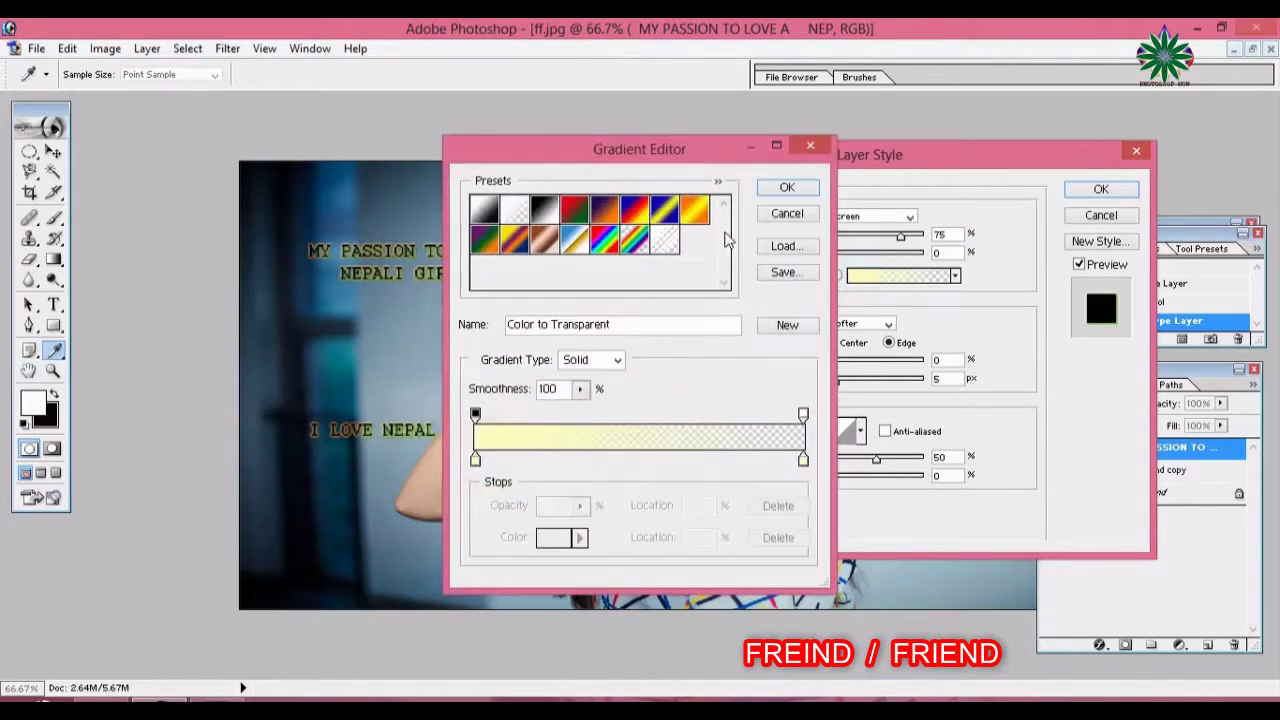
pyautogui.click(694, 210)
pyautogui.doubleClick(694, 210)
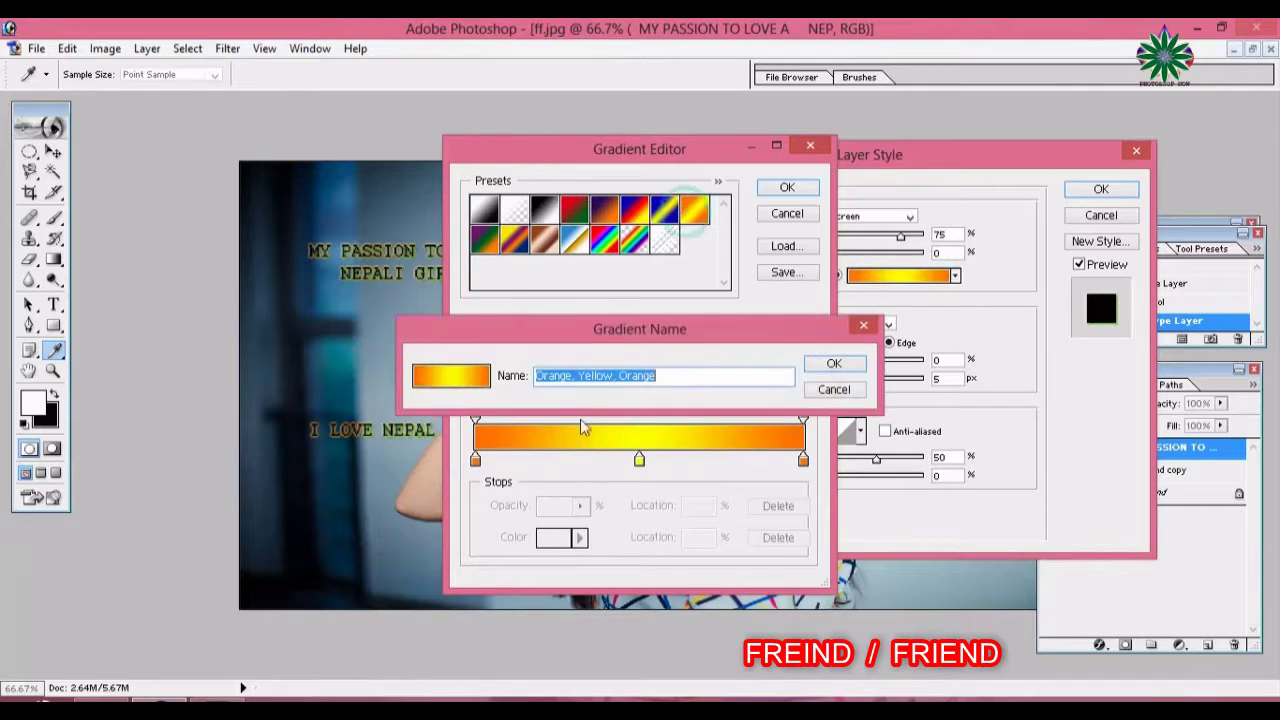
pyautogui.click(832, 364)
pyautogui.click(787, 189)
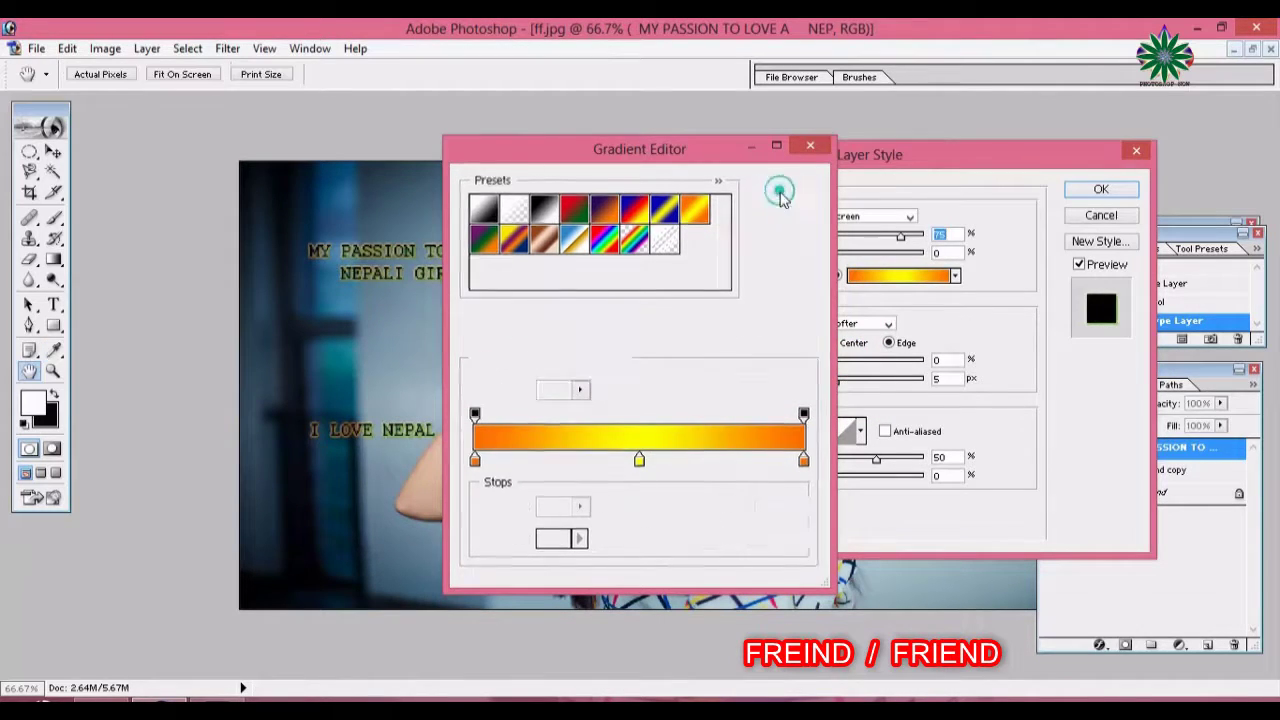
# Add Bevel and Emboss with contour and texture, size 100 and depth 331
pyautogui.click(611, 305)
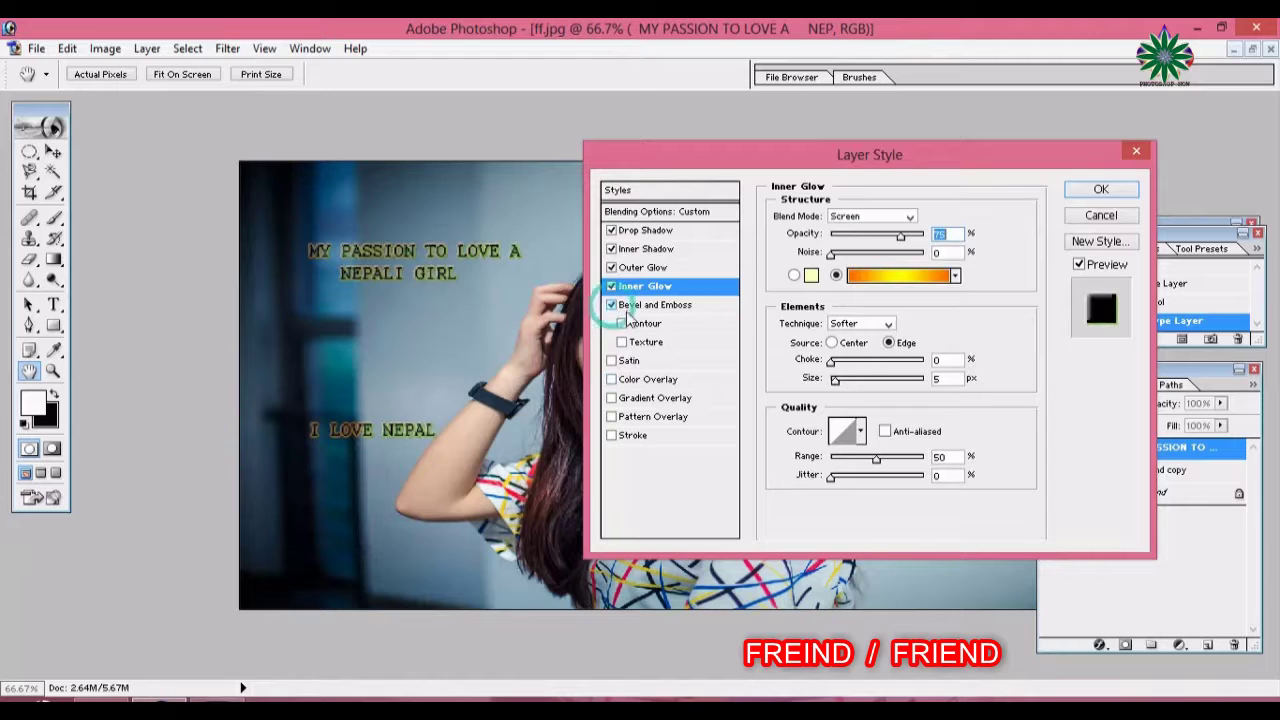
pyautogui.click(623, 323)
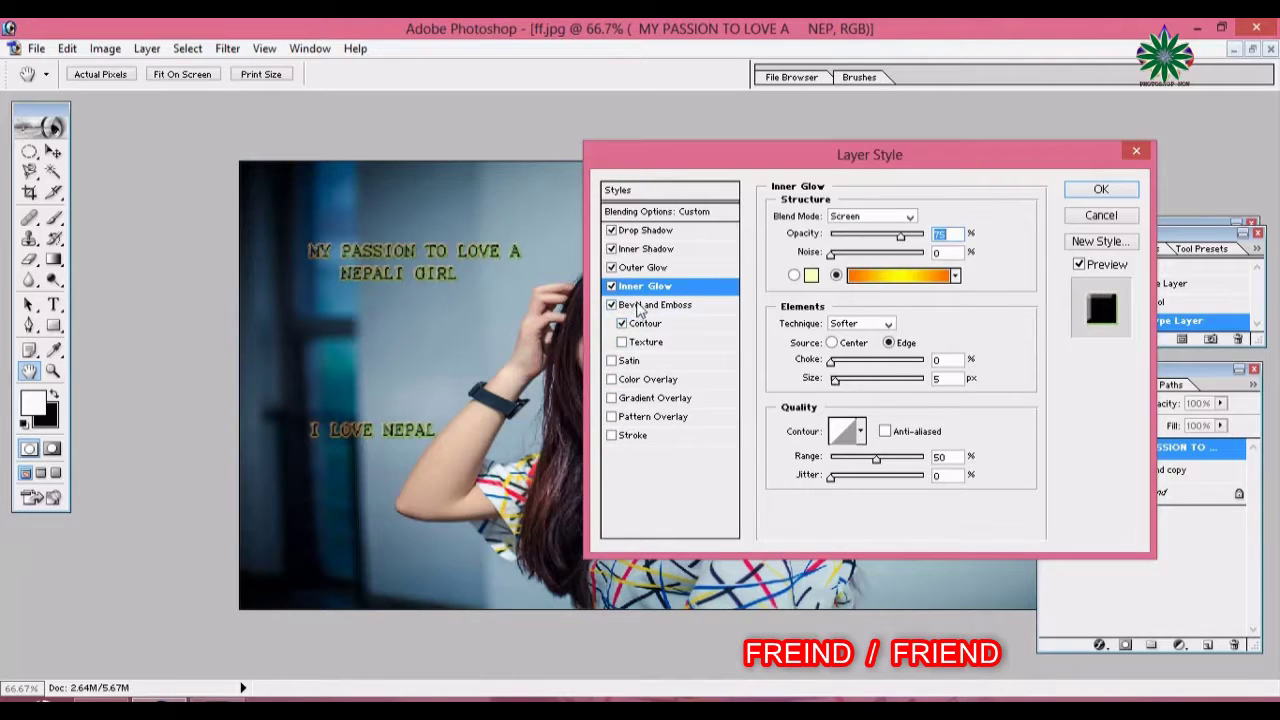
pyautogui.click(640, 305)
pyautogui.moveTo(853, 289); pyautogui.dragTo(886, 303)
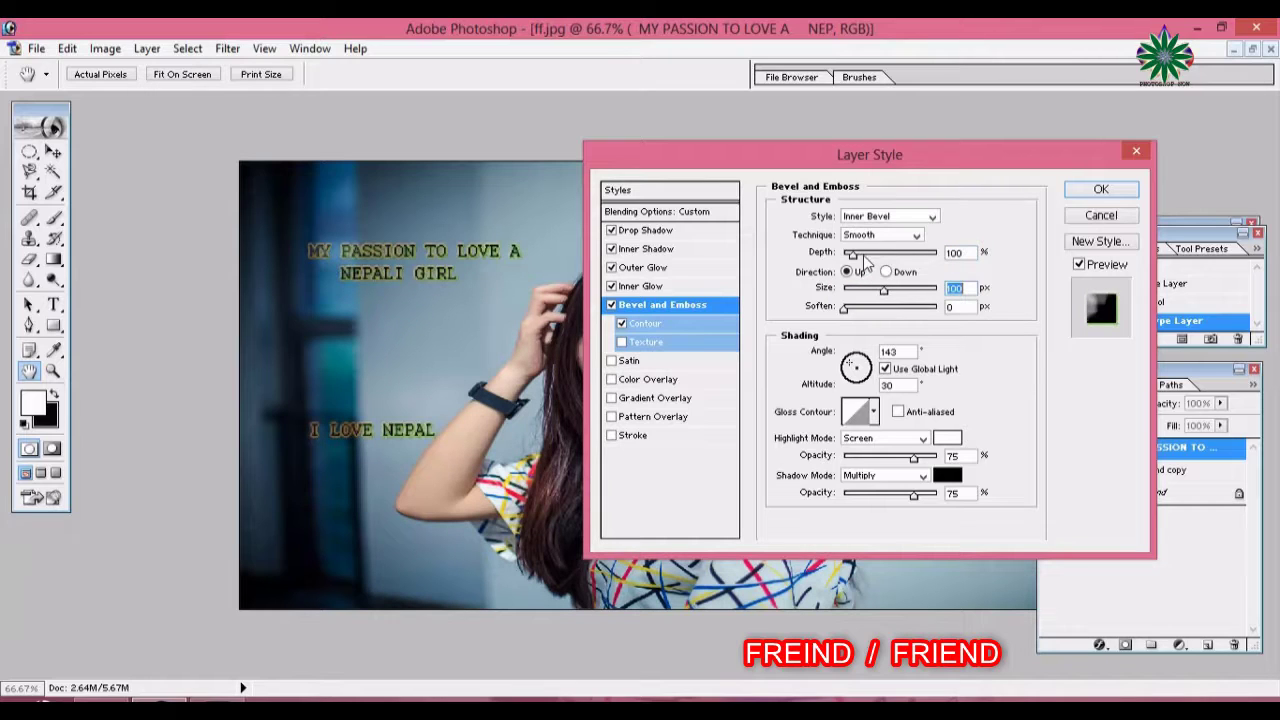
pyautogui.moveTo(853, 258); pyautogui.dragTo(902, 266)
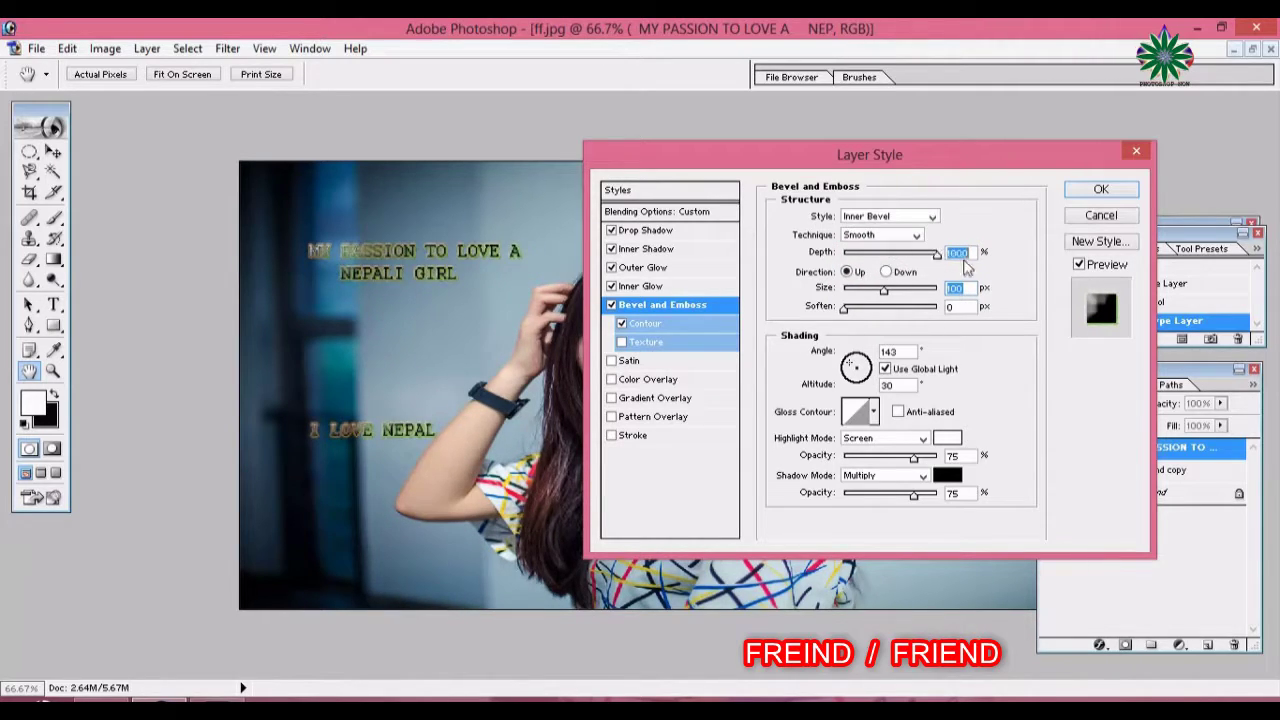
pyautogui.moveTo(900, 262)
pyautogui.mouseDown()
pyautogui.moveTo(983, 265)
pyautogui.moveTo(874, 258)
pyautogui.mouseUp()
pyautogui.click(622, 343)
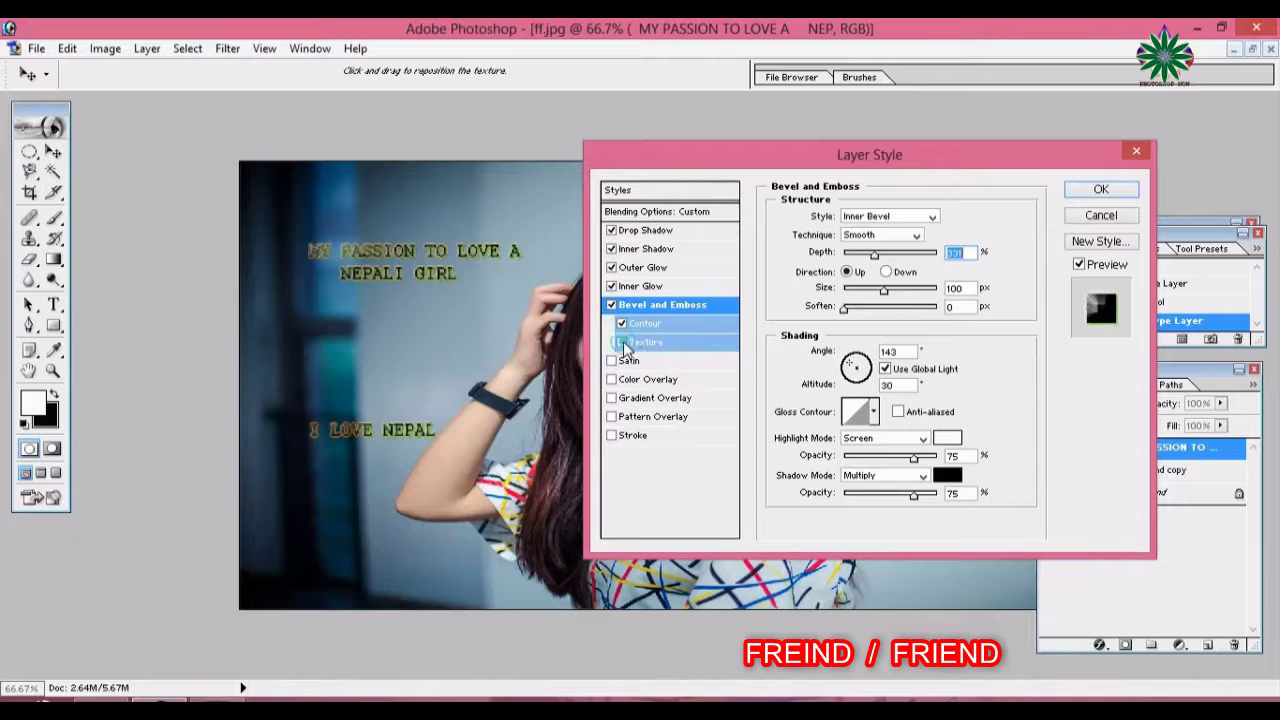
# Add satin, color, gradient and pattern overlays, leaving Stroke turned off
pyautogui.click(611, 361)
pyautogui.click(612, 380)
pyautogui.click(614, 399)
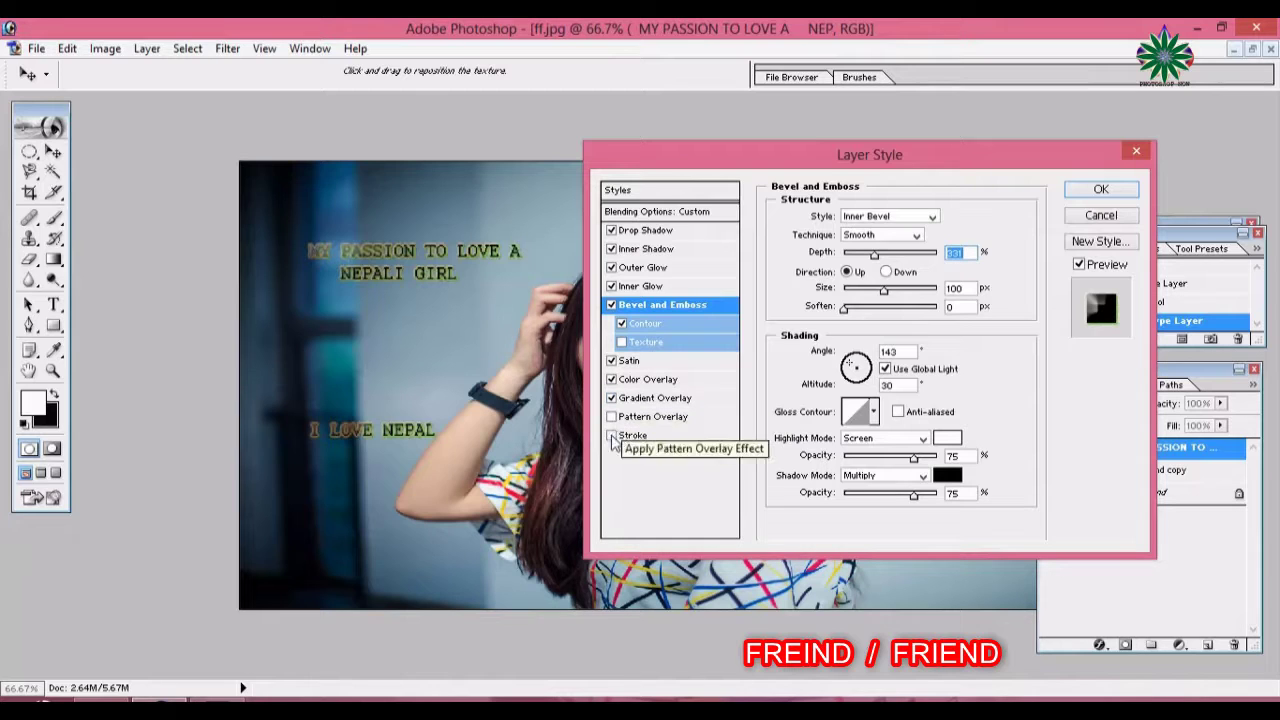
pyautogui.click(613, 437)
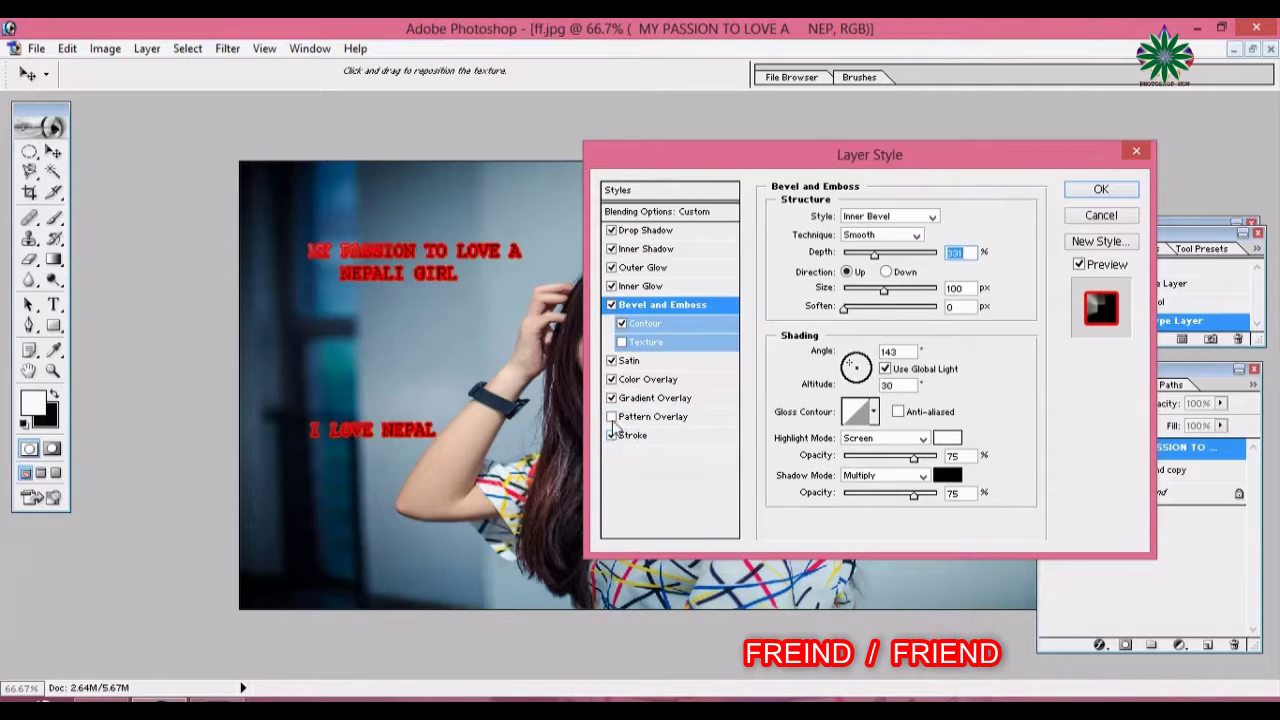
pyautogui.click(612, 418)
pyautogui.click(612, 437)
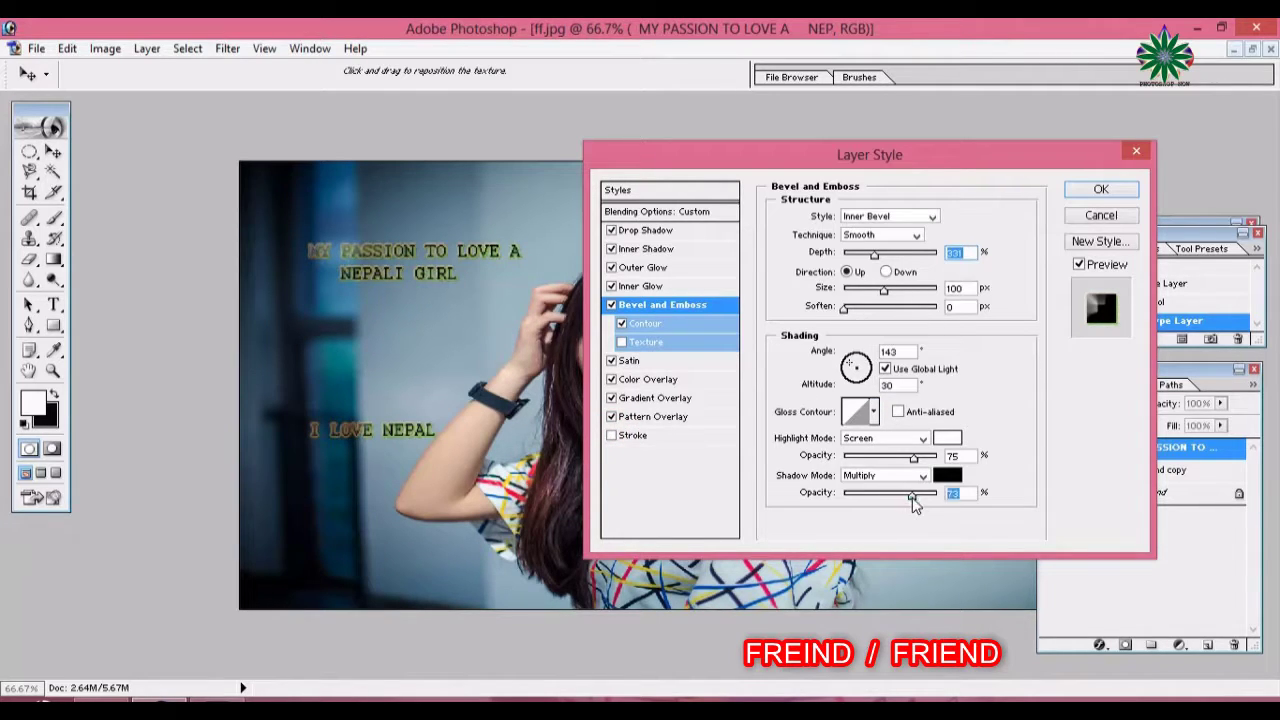
# Raise the bevel shadow opacity to 100%, lower the highlight opacity slightly, and set highlight mode to Color
pyautogui.moveTo(913, 495); pyautogui.dragTo(958, 503)
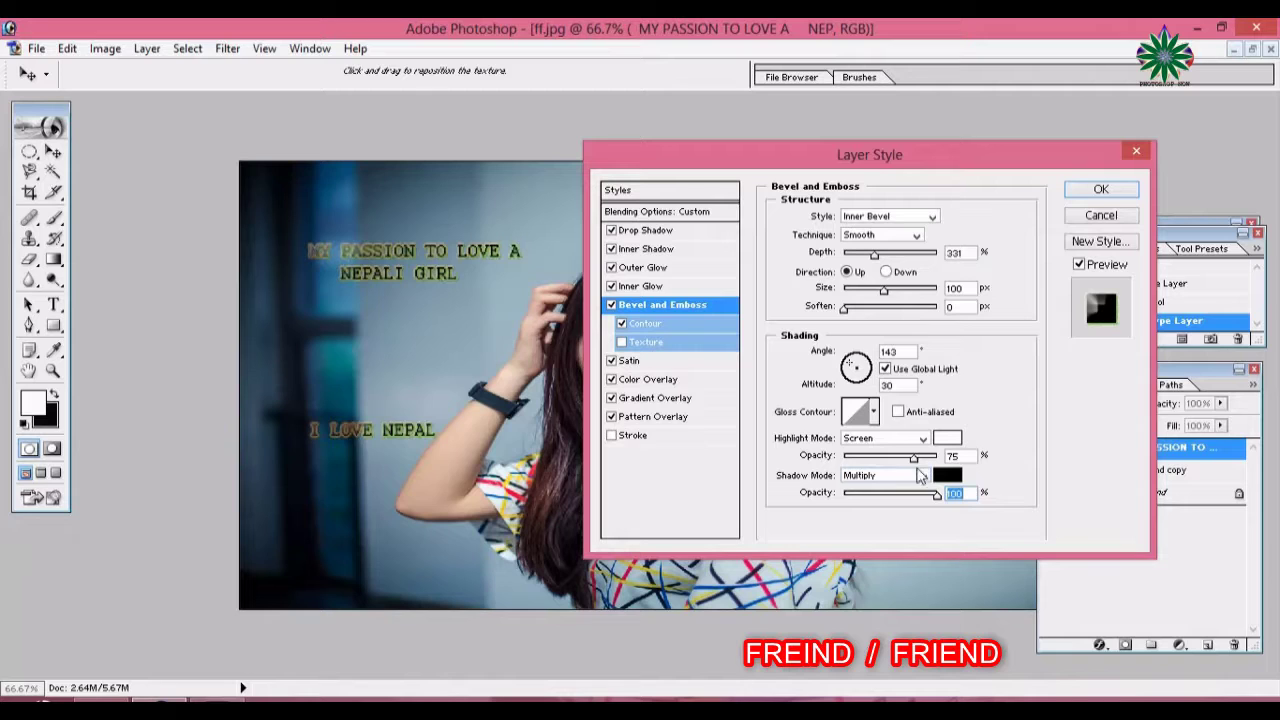
pyautogui.moveTo(915, 459); pyautogui.dragTo(937, 458)
pyautogui.click(914, 438)
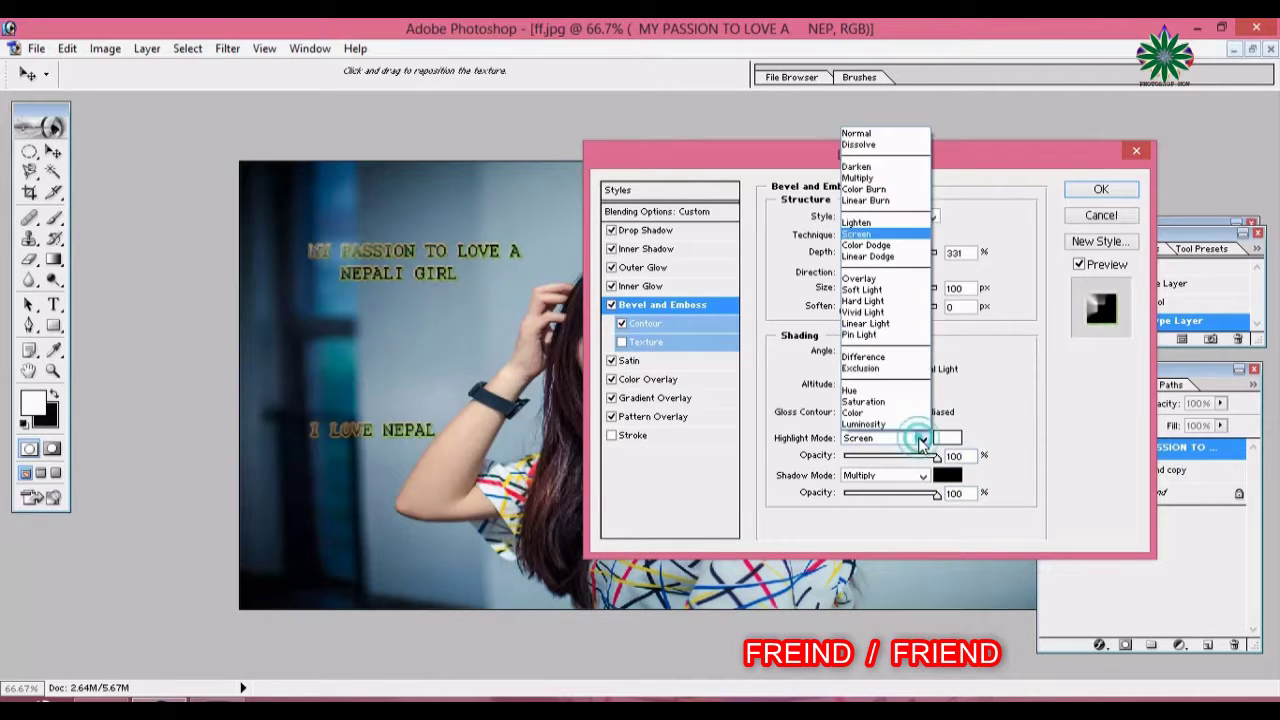
pyautogui.click(868, 412)
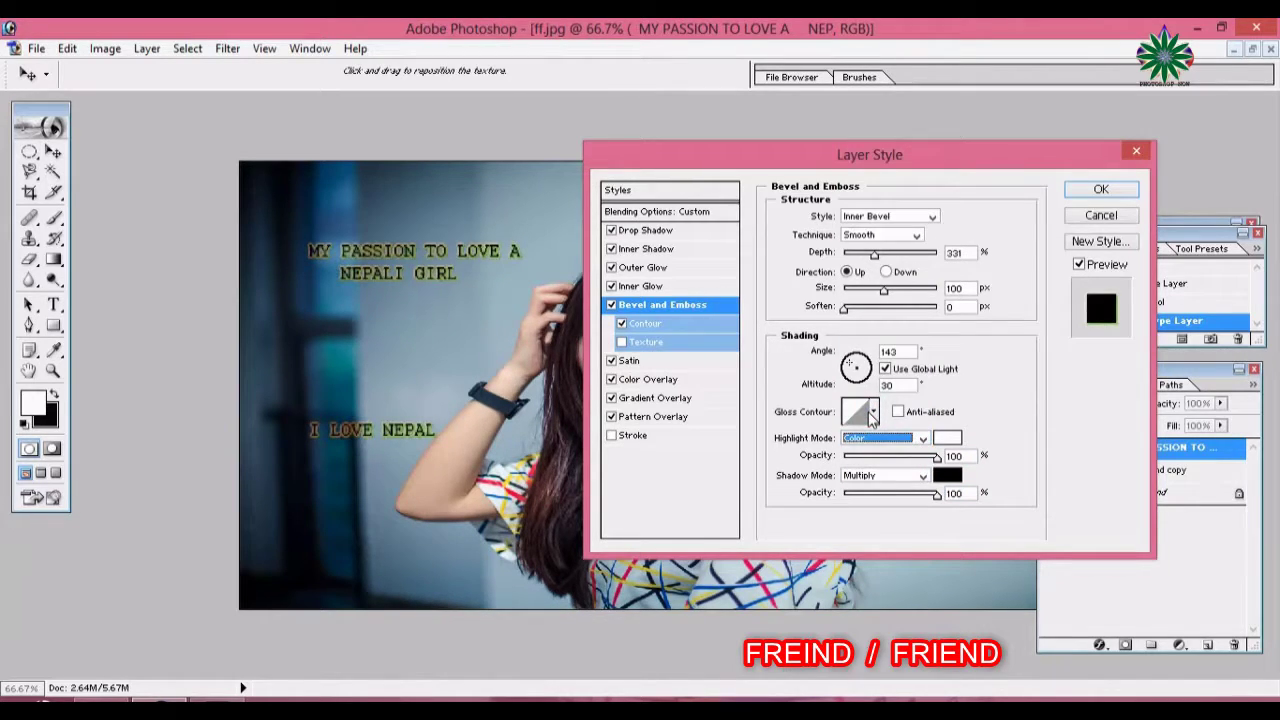
pyautogui.click(874, 412)
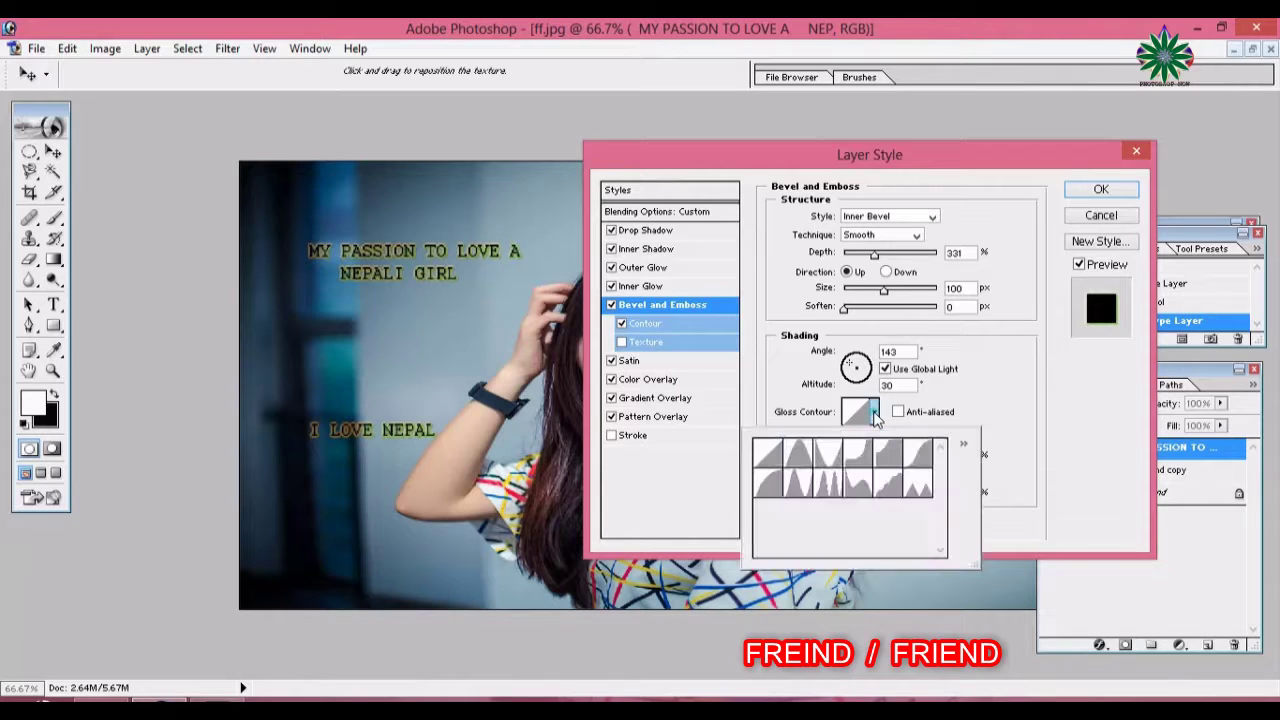
pyautogui.click(876, 414)
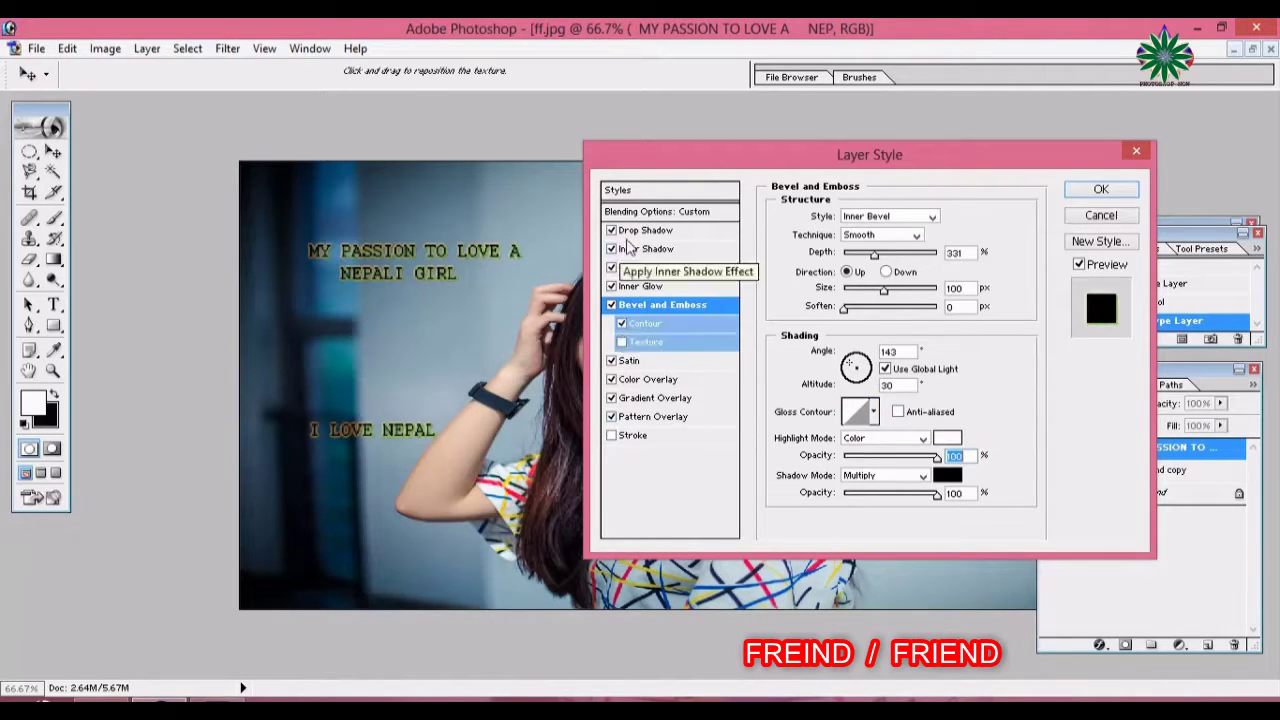
# Keep the bevel technique on Smooth and turn on a red Stroke outline
pyautogui.click(916, 235)
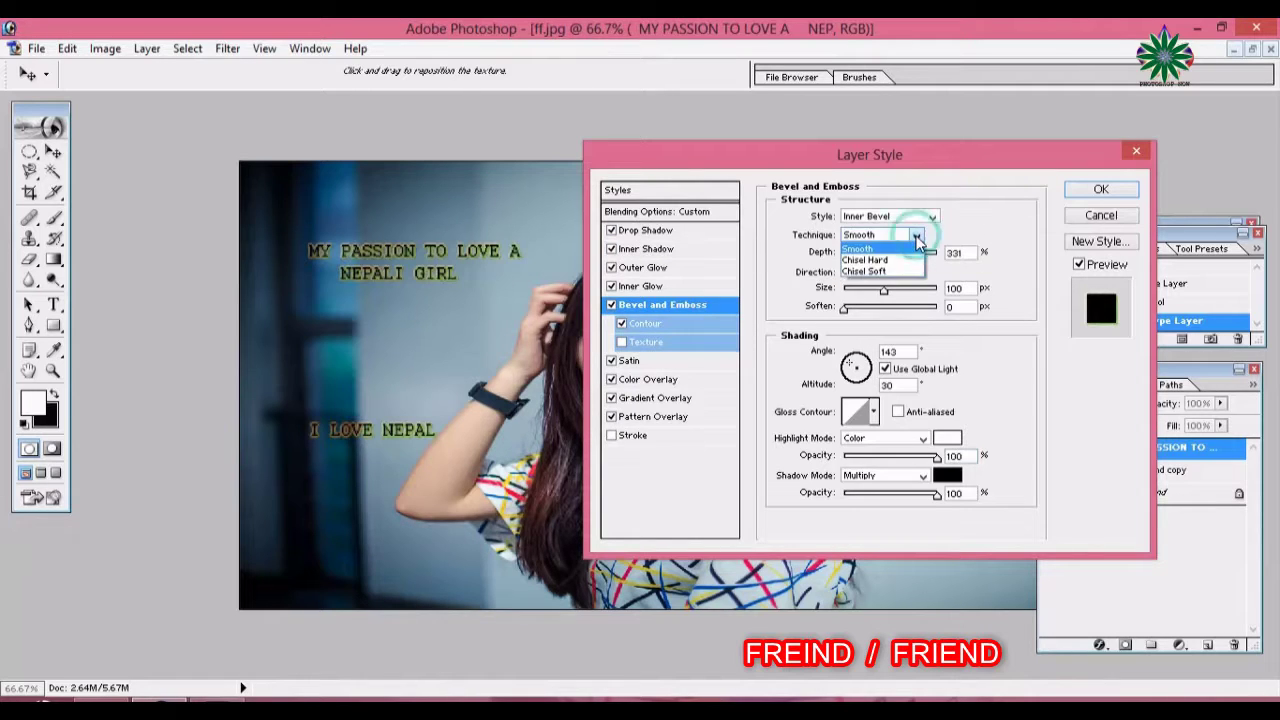
pyautogui.click(865, 248)
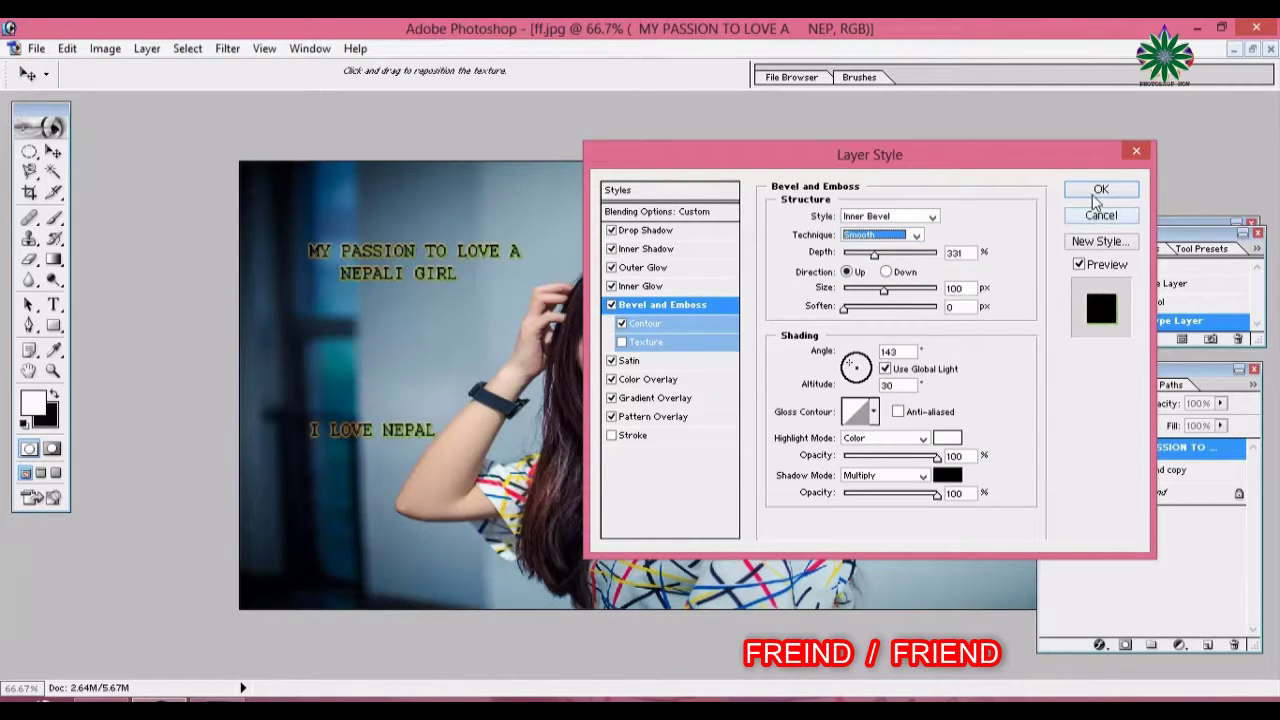
pyautogui.click(627, 440)
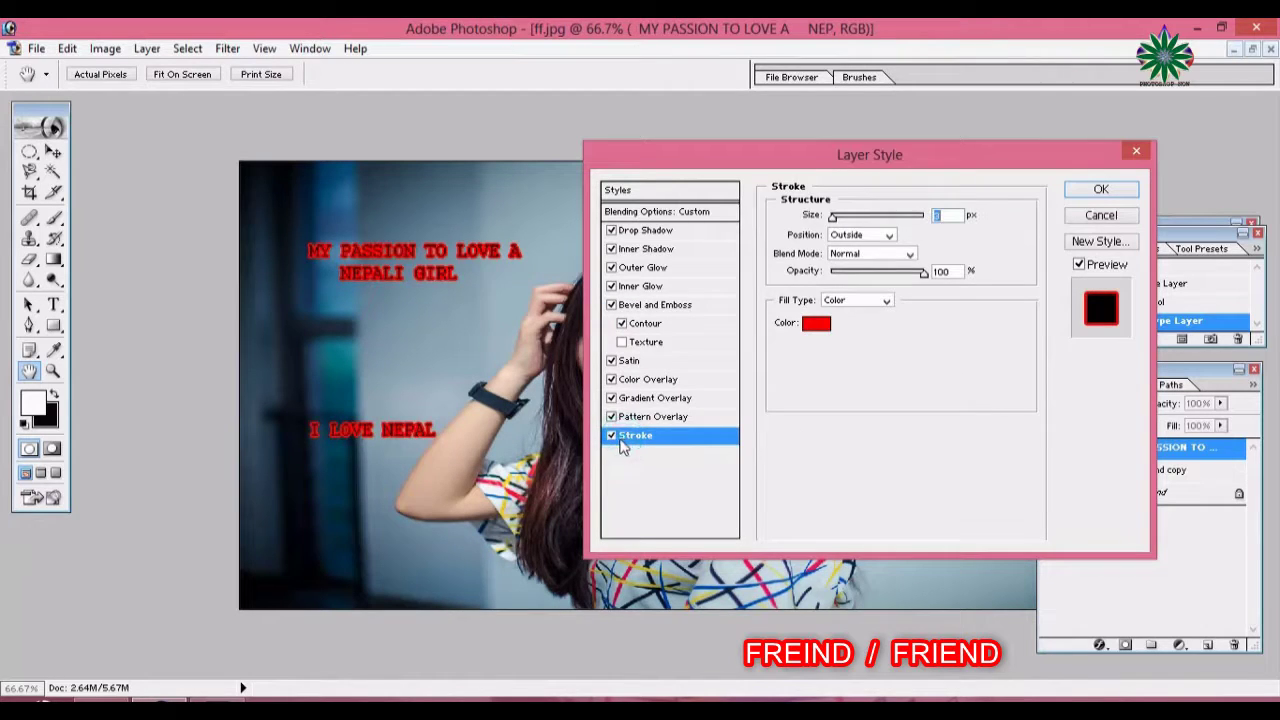
# Turn off the stroke, scale the pattern overlay to 590% at 84% opacity, and add bevel Texture
pyautogui.click(611, 436)
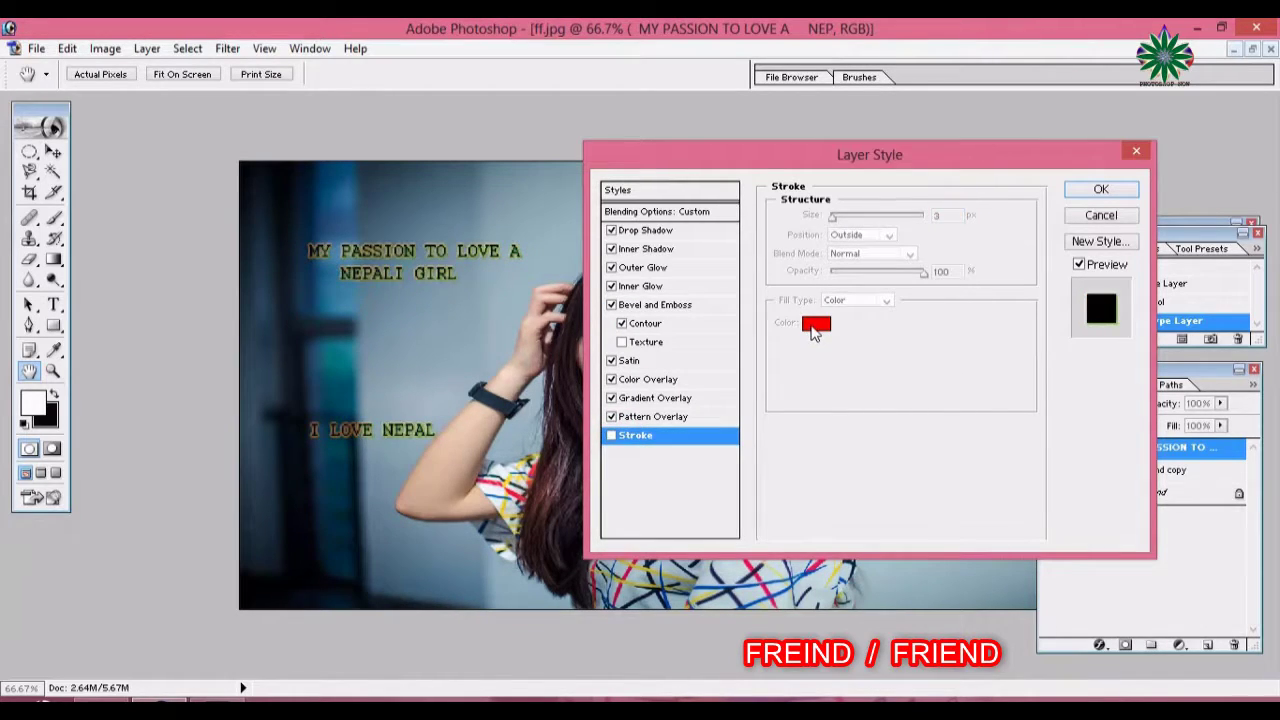
pyautogui.click(640, 418)
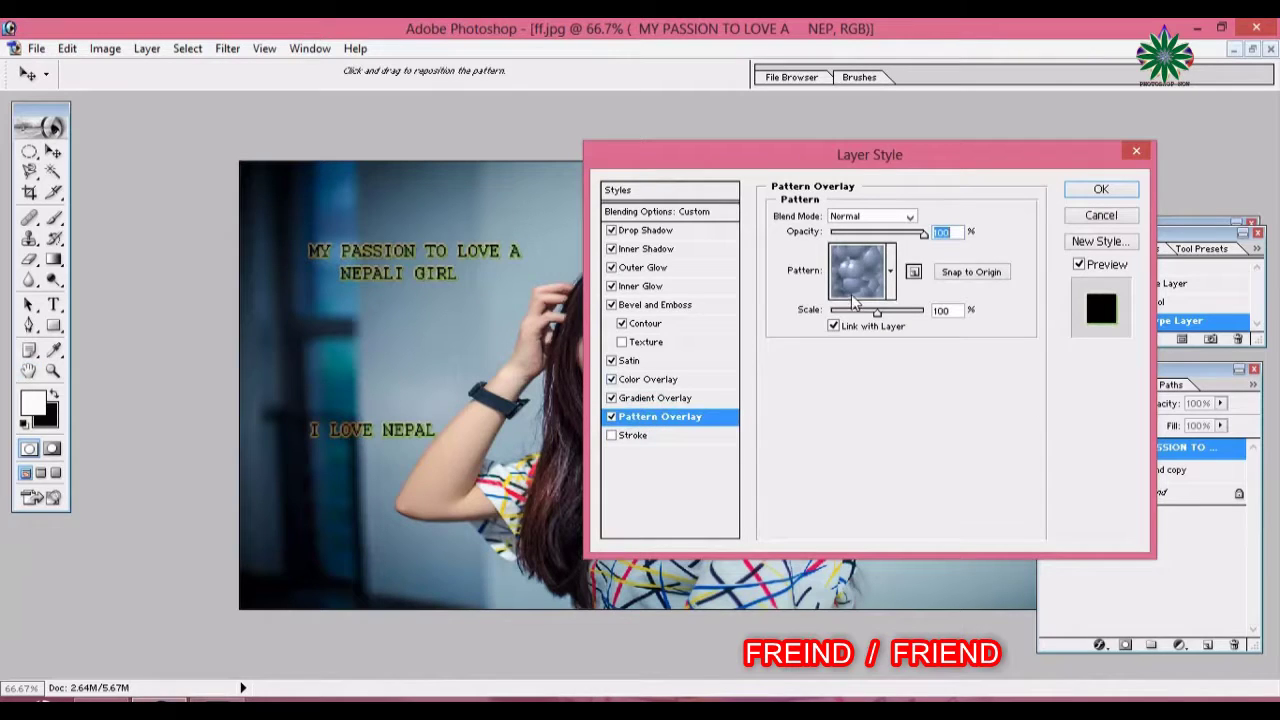
pyautogui.moveTo(875, 312); pyautogui.dragTo(898, 314)
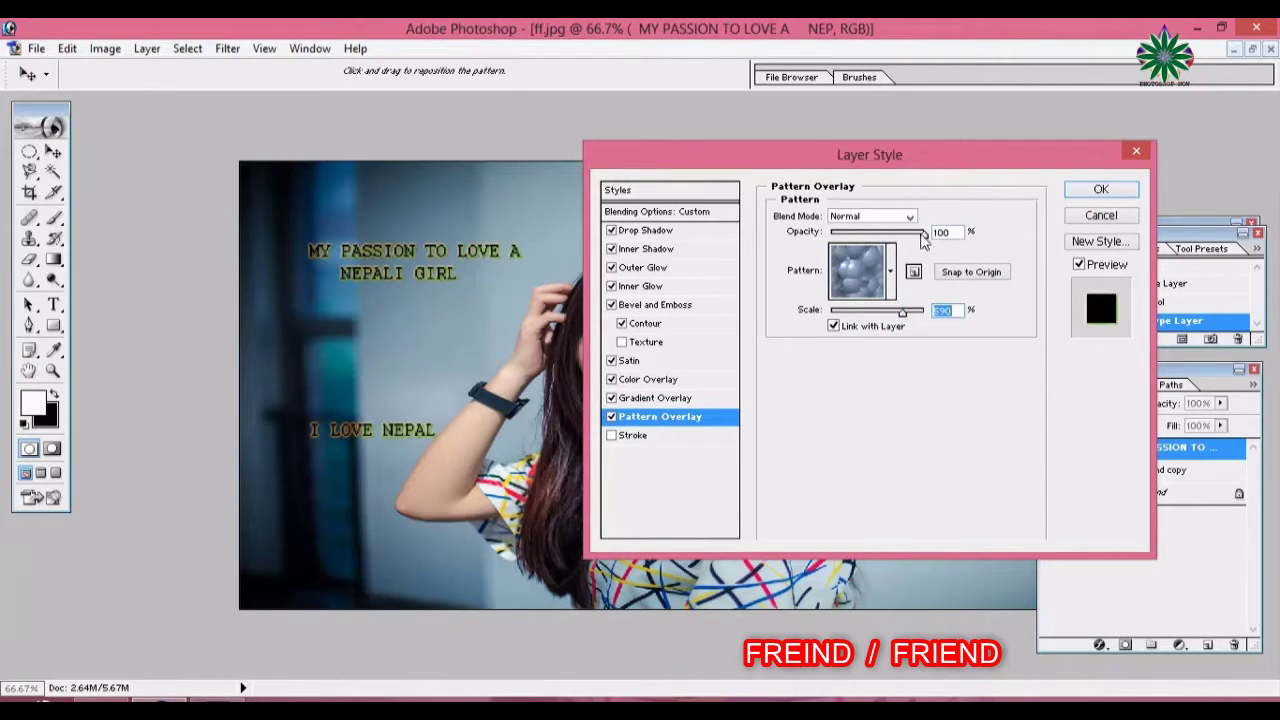
pyautogui.moveTo(925, 238); pyautogui.dragTo(910, 236)
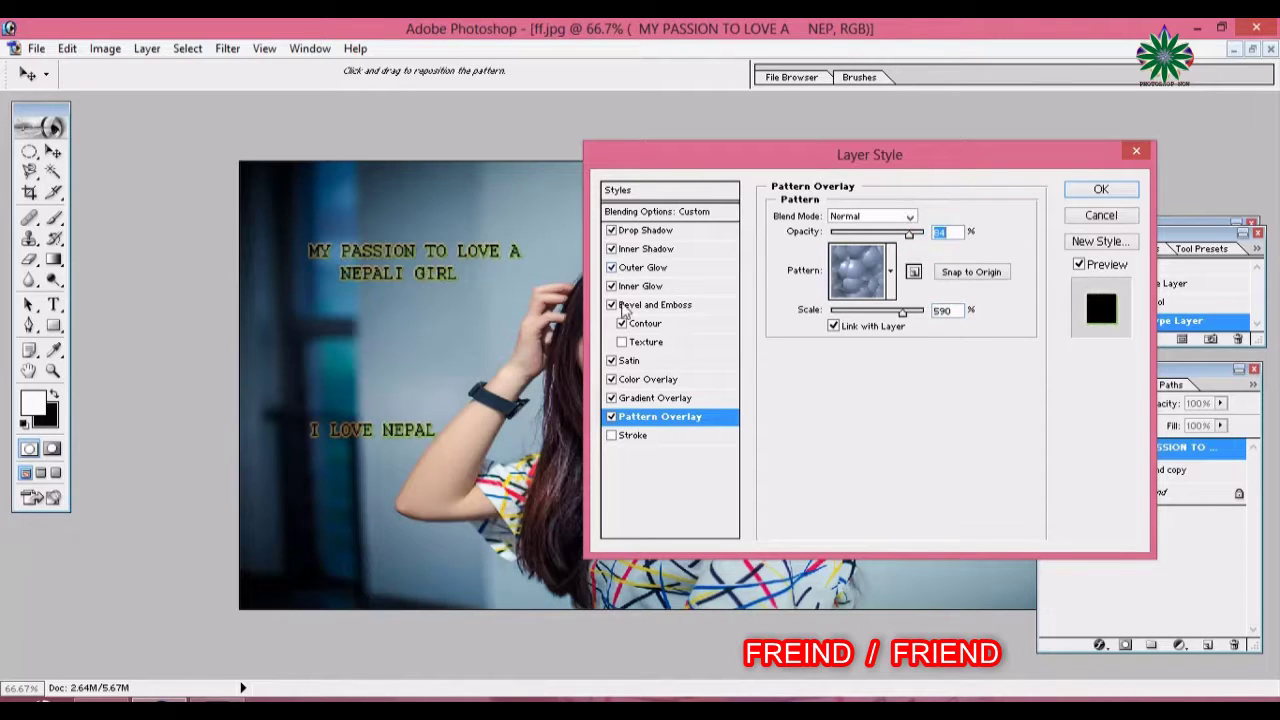
pyautogui.click(624, 342)
# Set the Bevel and Emboss highlight colour to a strong red
pyautogui.click(660, 312)
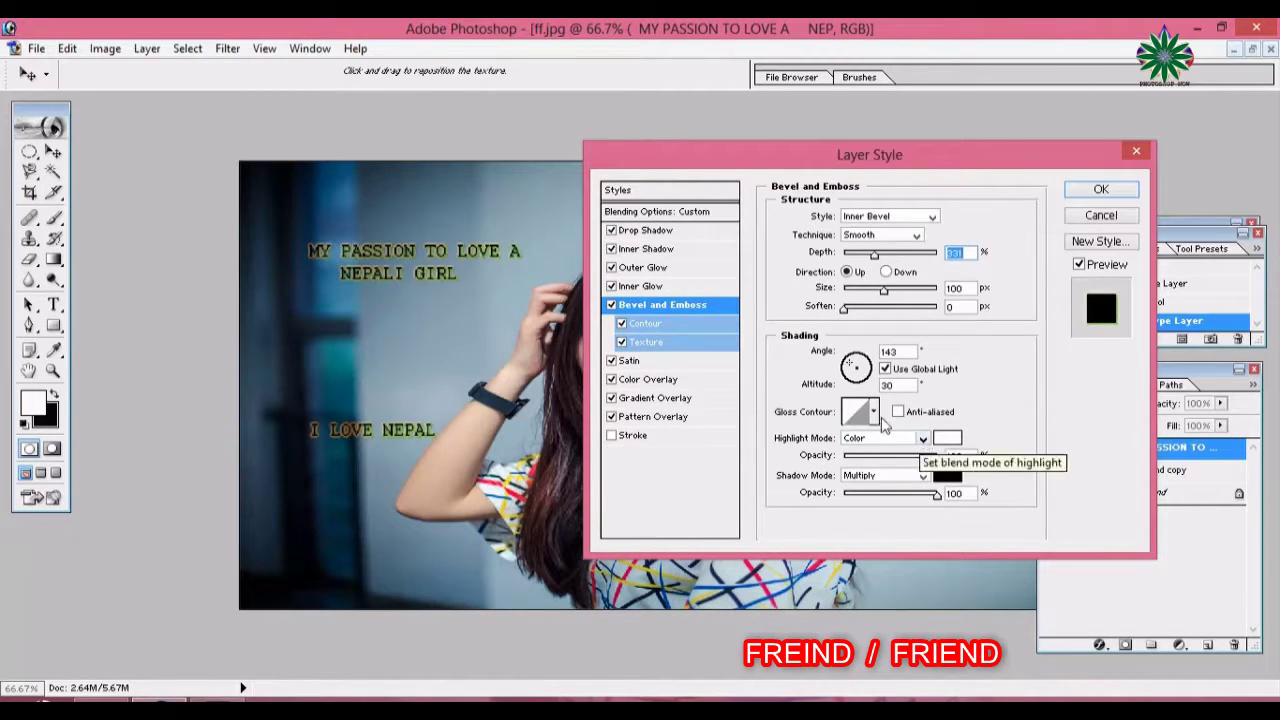
pyautogui.click(950, 439)
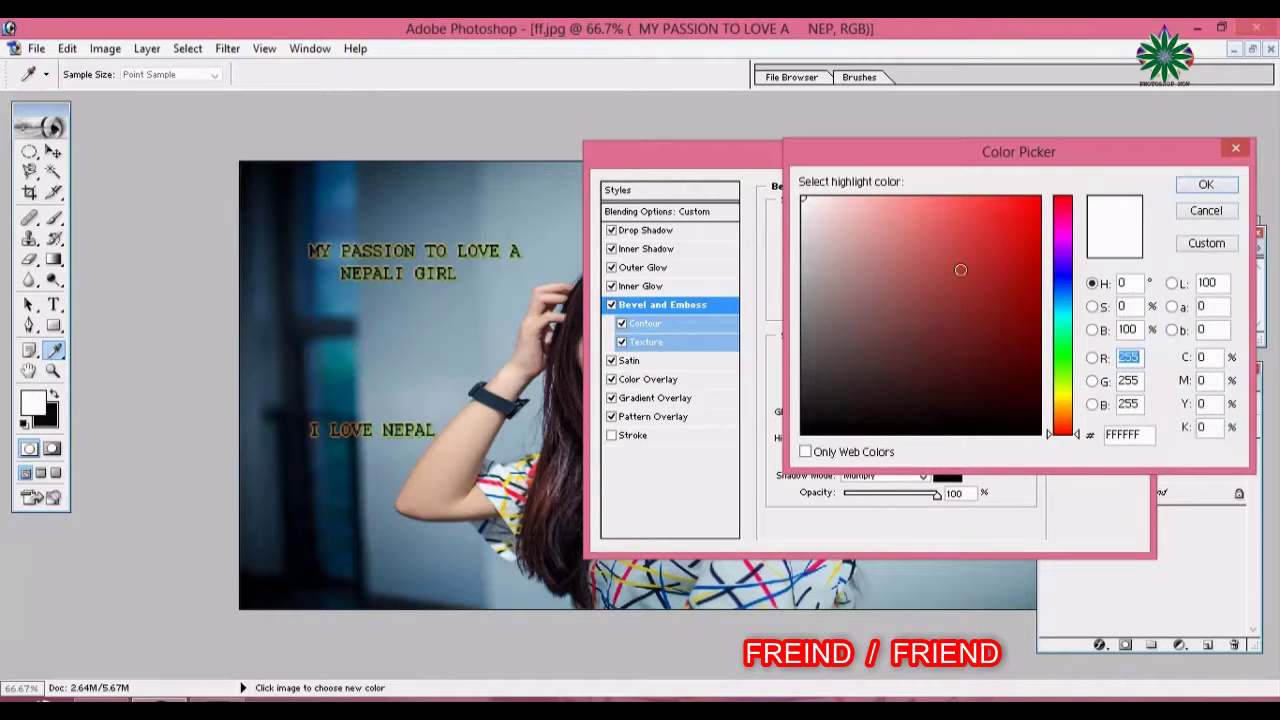
pyautogui.click(976, 226)
pyautogui.click(1010, 225)
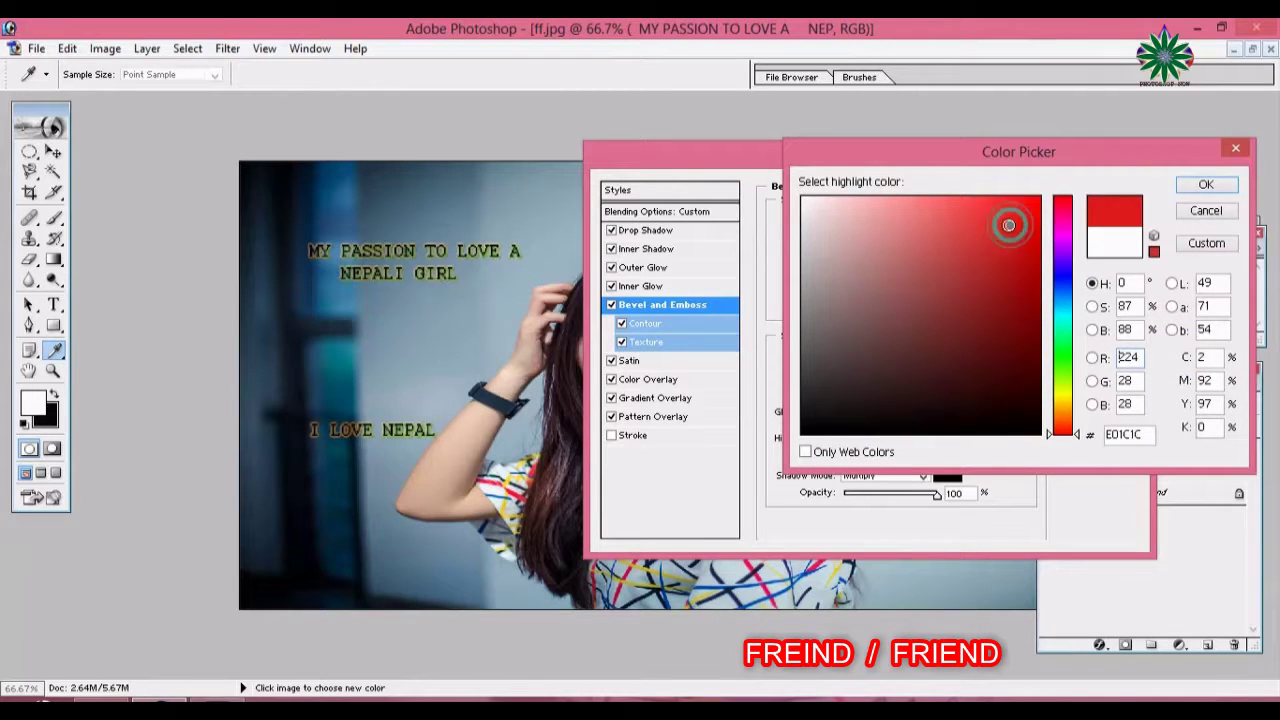
pyautogui.click(1195, 185)
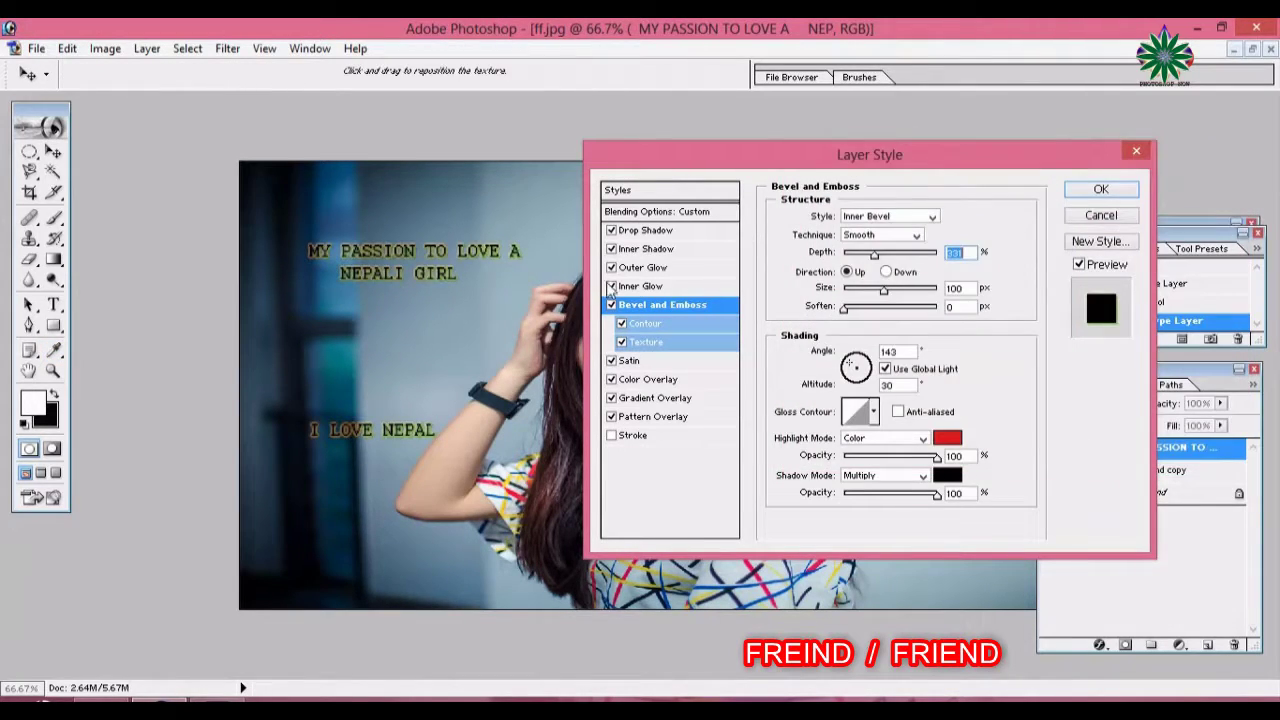
# Set the Outer Glow to 70% noise and about 51 px size, with range dropped to 1%
pyautogui.click(648, 268)
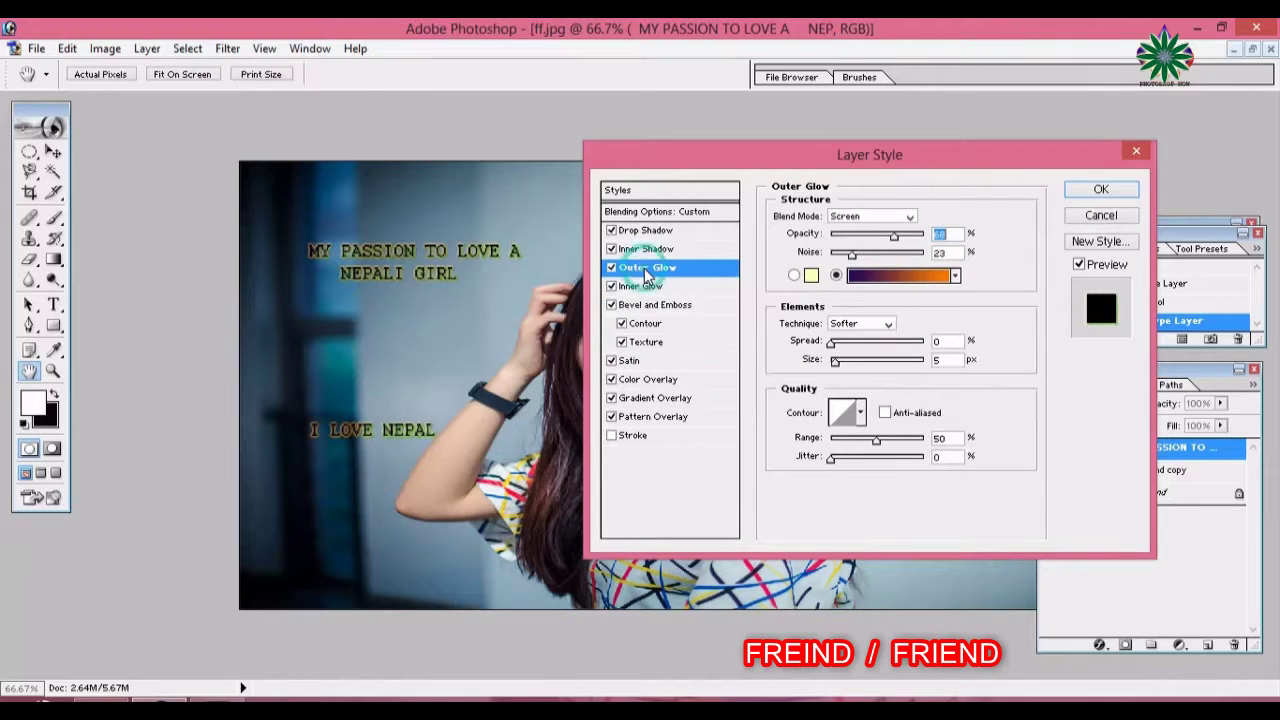
pyautogui.moveTo(850, 254); pyautogui.dragTo(895, 258)
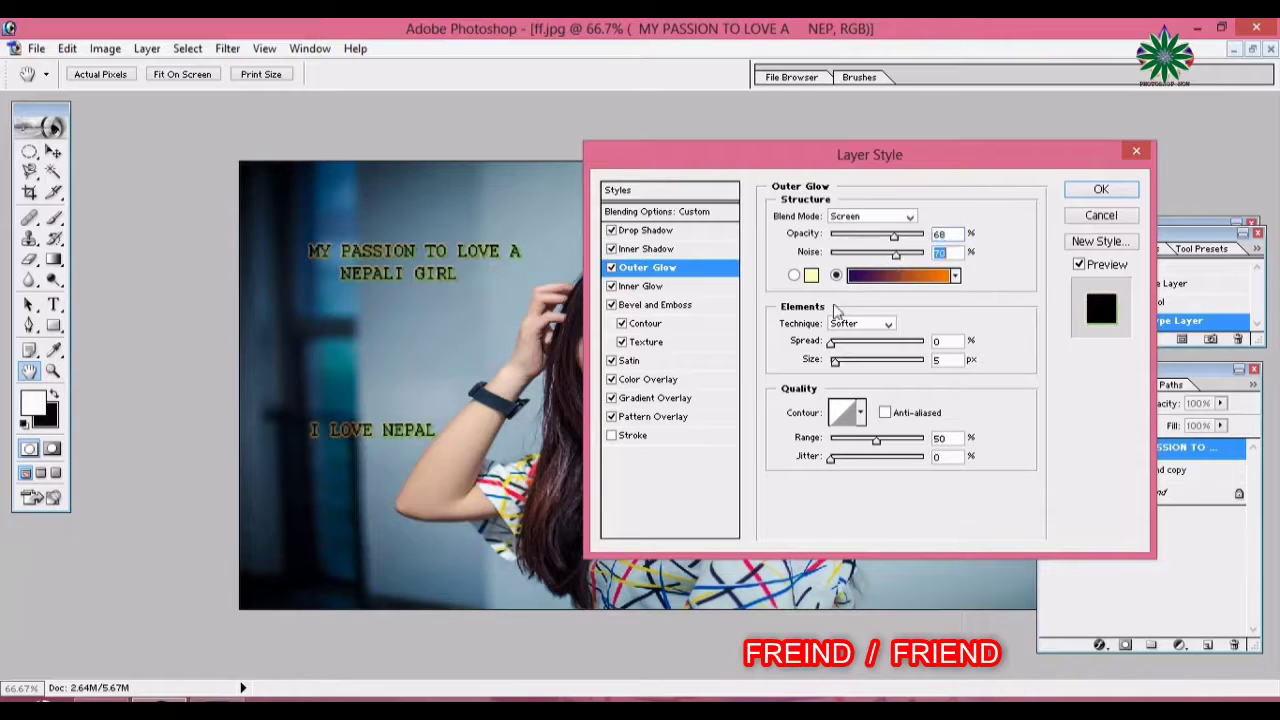
pyautogui.moveTo(835, 361)
pyautogui.mouseDown()
pyautogui.moveTo(924, 380)
pyautogui.moveTo(857, 382)
pyautogui.mouseUp()
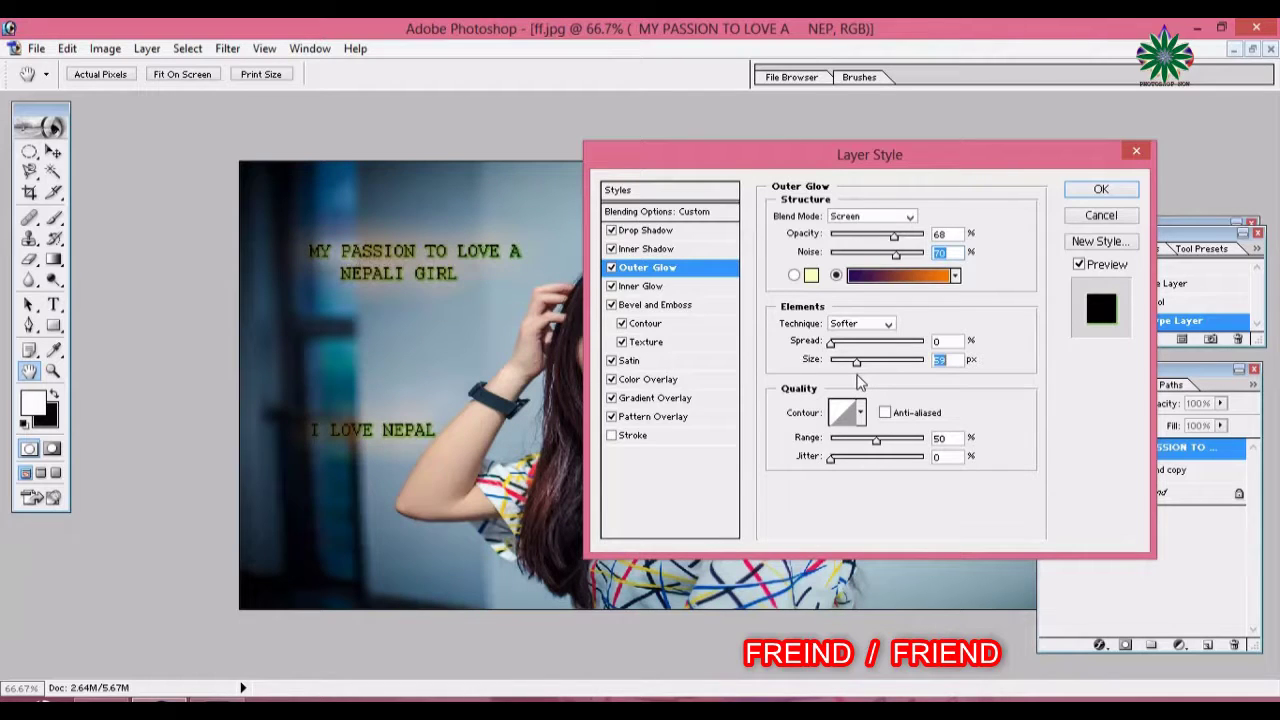
pyautogui.press('Return')
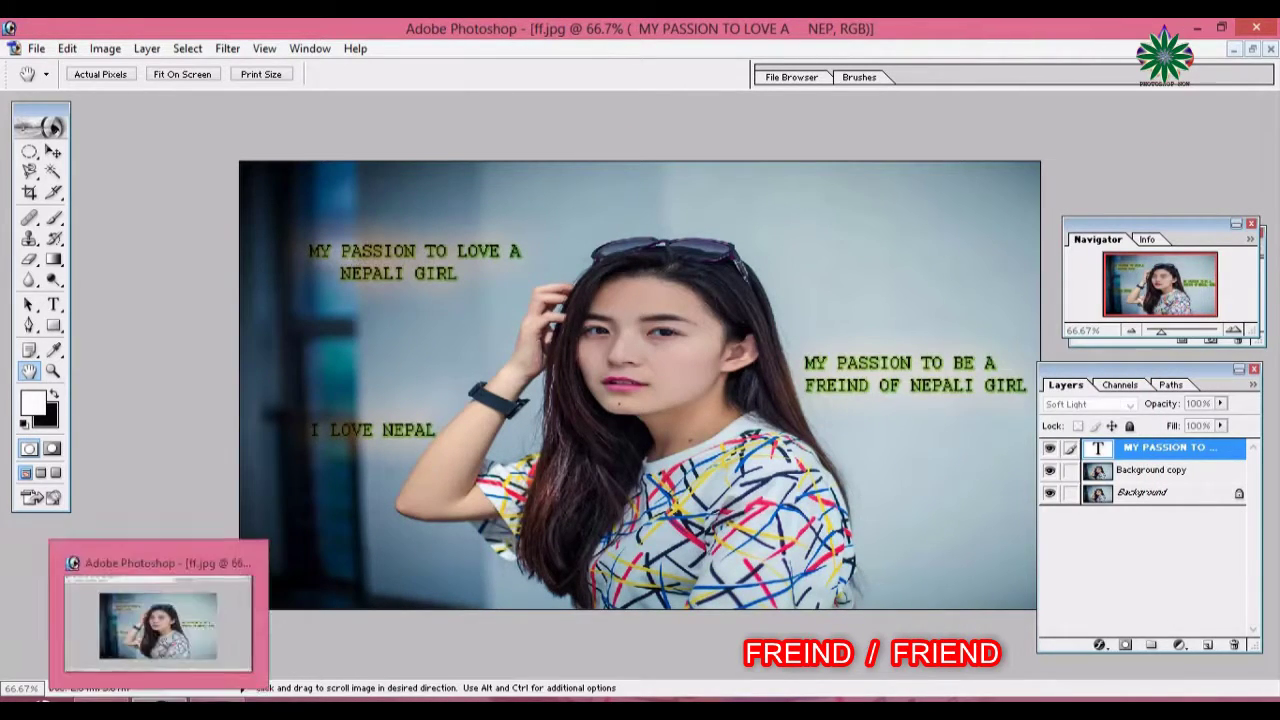
pyautogui.click(158, 628)
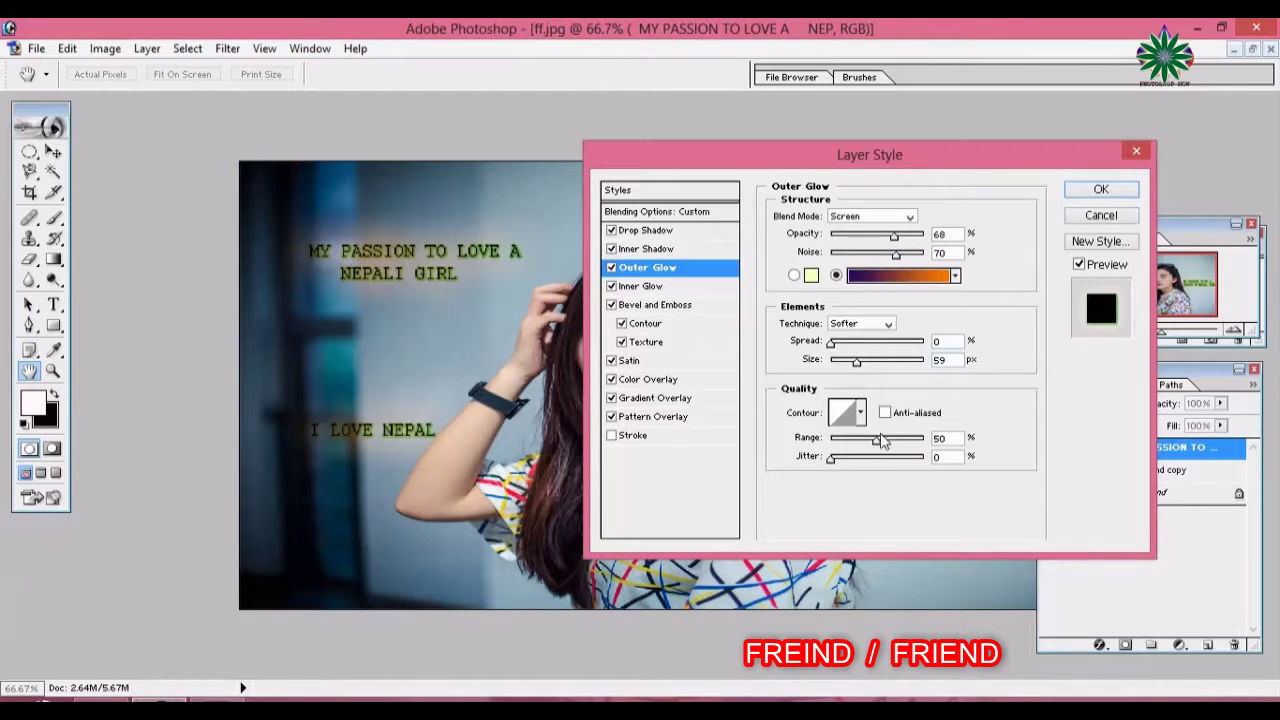
pyautogui.moveTo(857, 367); pyautogui.dragTo(857, 370)
pyautogui.moveTo(878, 447); pyautogui.dragTo(829, 443)
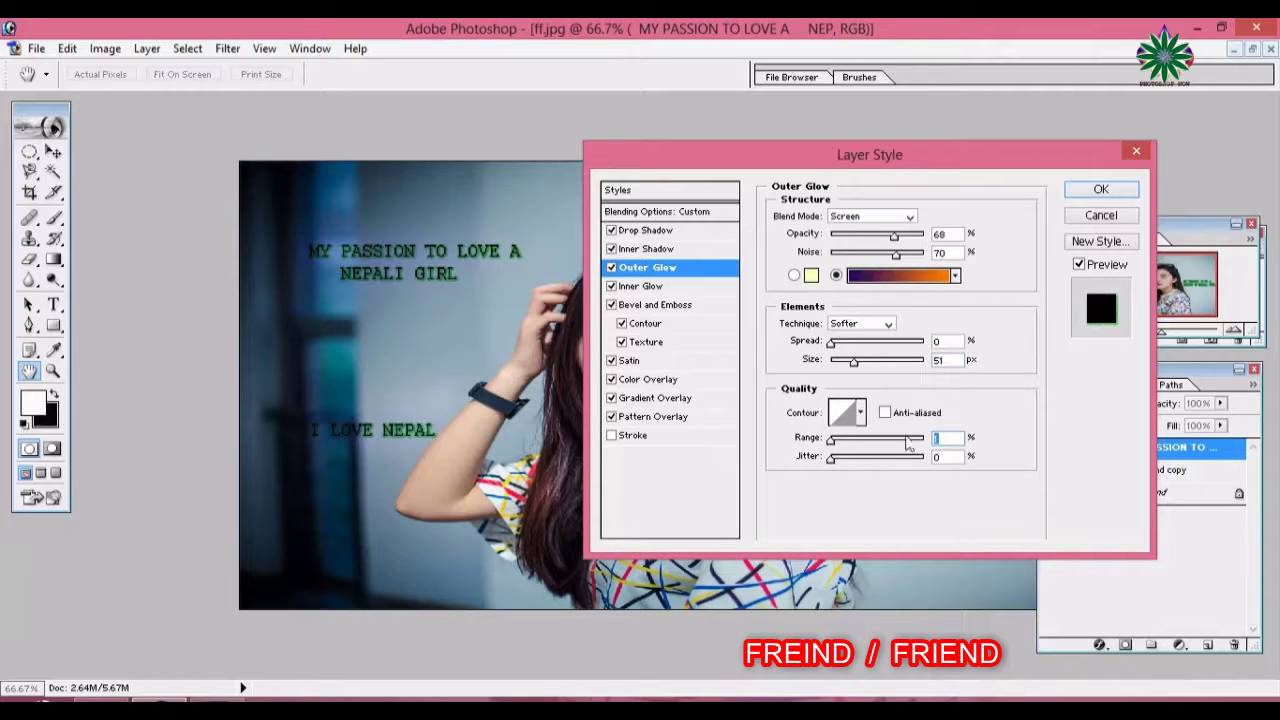
# Change the Color Overlay colour to deep red AC1A1A
pyautogui.click(641, 381)
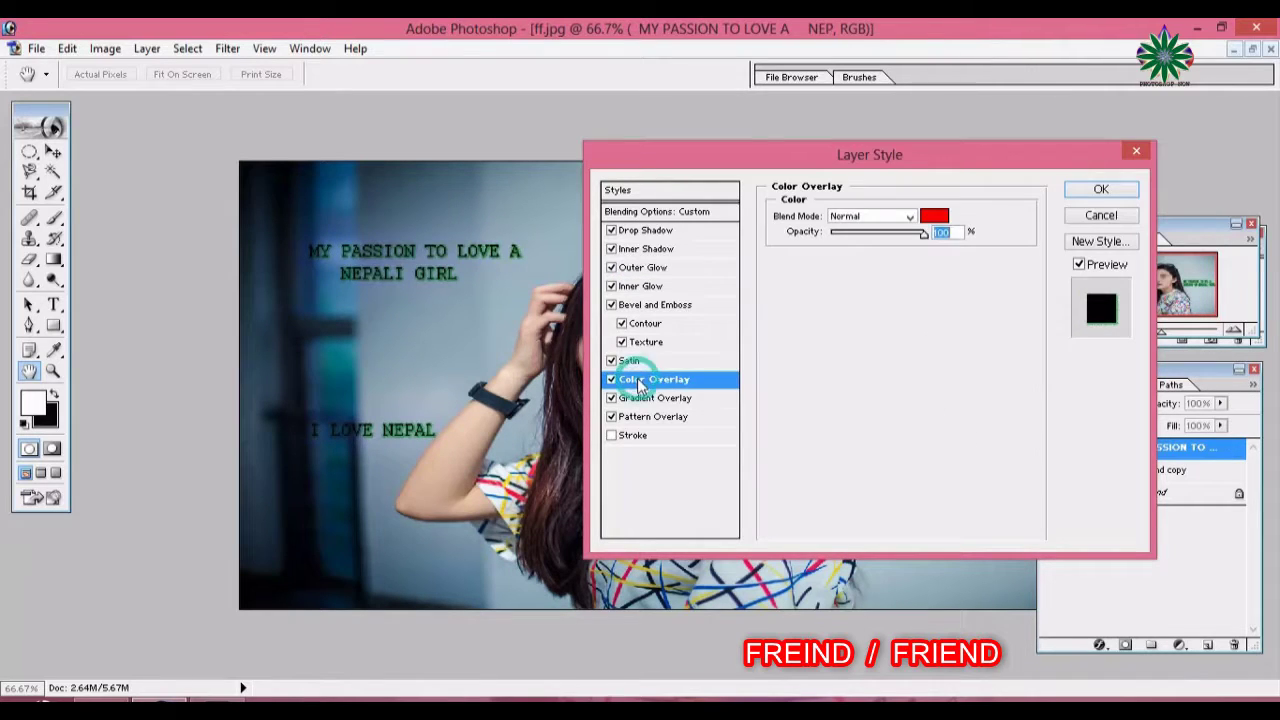
pyautogui.click(934, 216)
pyautogui.click(1004, 274)
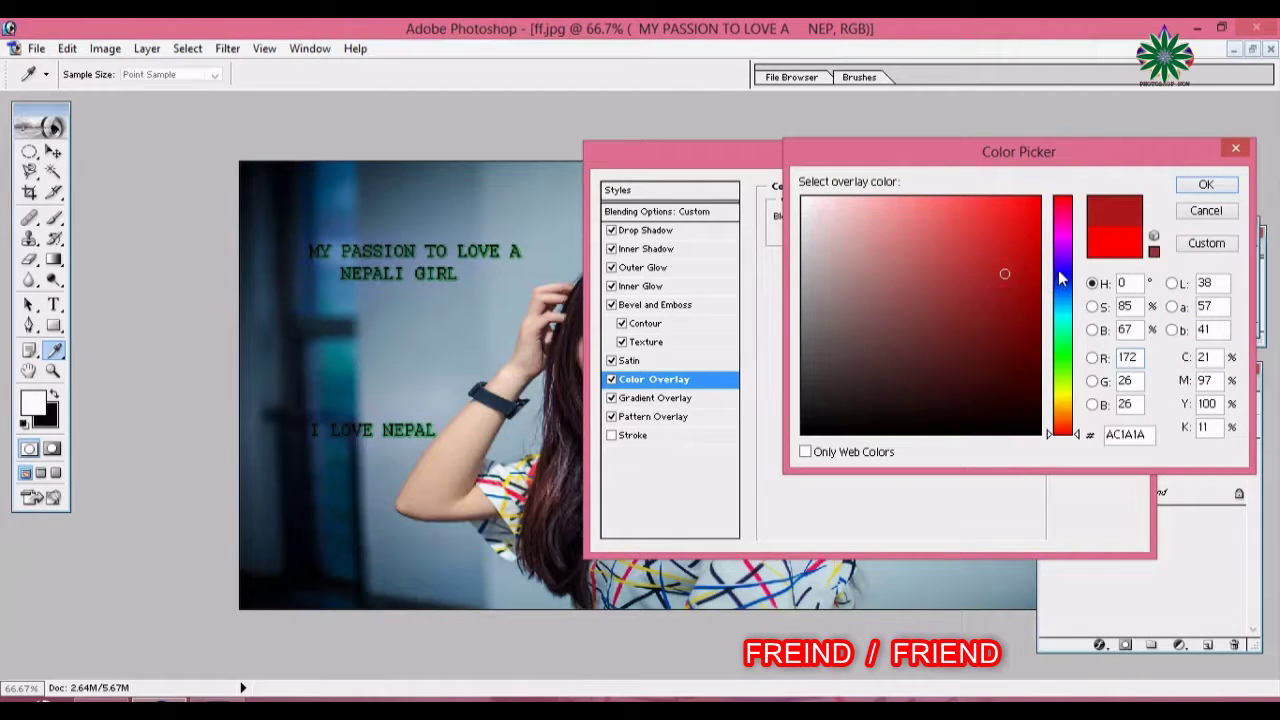
pyautogui.click(1205, 187)
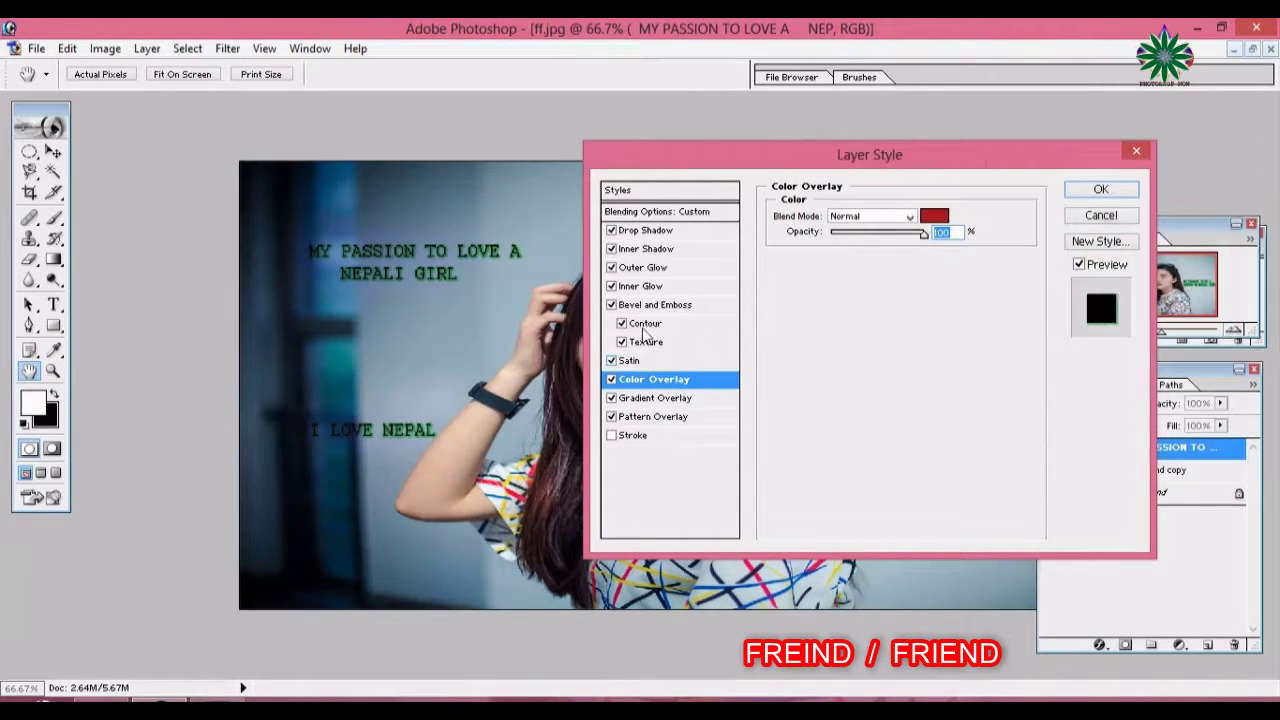
# Set Outer Glow noise to 80% and spread to 0, then apply the layer style
pyautogui.click(643, 268)
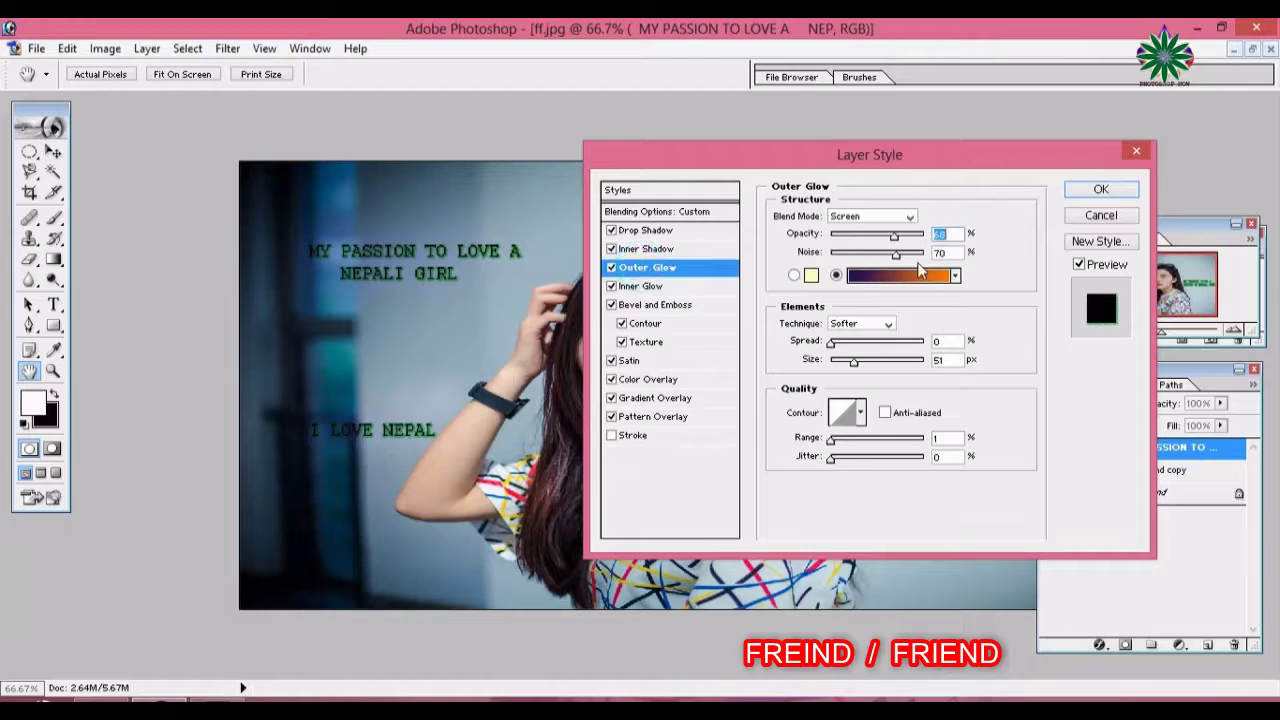
pyautogui.moveTo(896, 254); pyautogui.dragTo(906, 258)
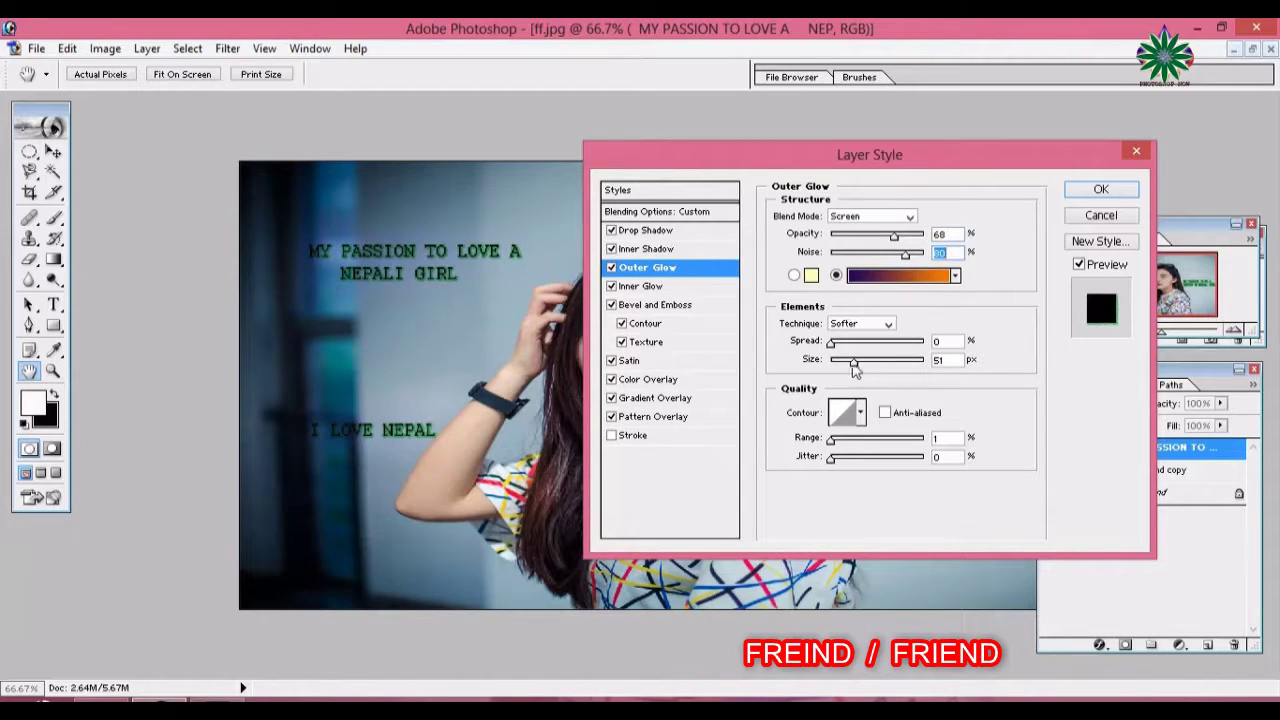
pyautogui.click(832, 343)
pyautogui.moveTo(849, 352); pyautogui.dragTo(856, 355)
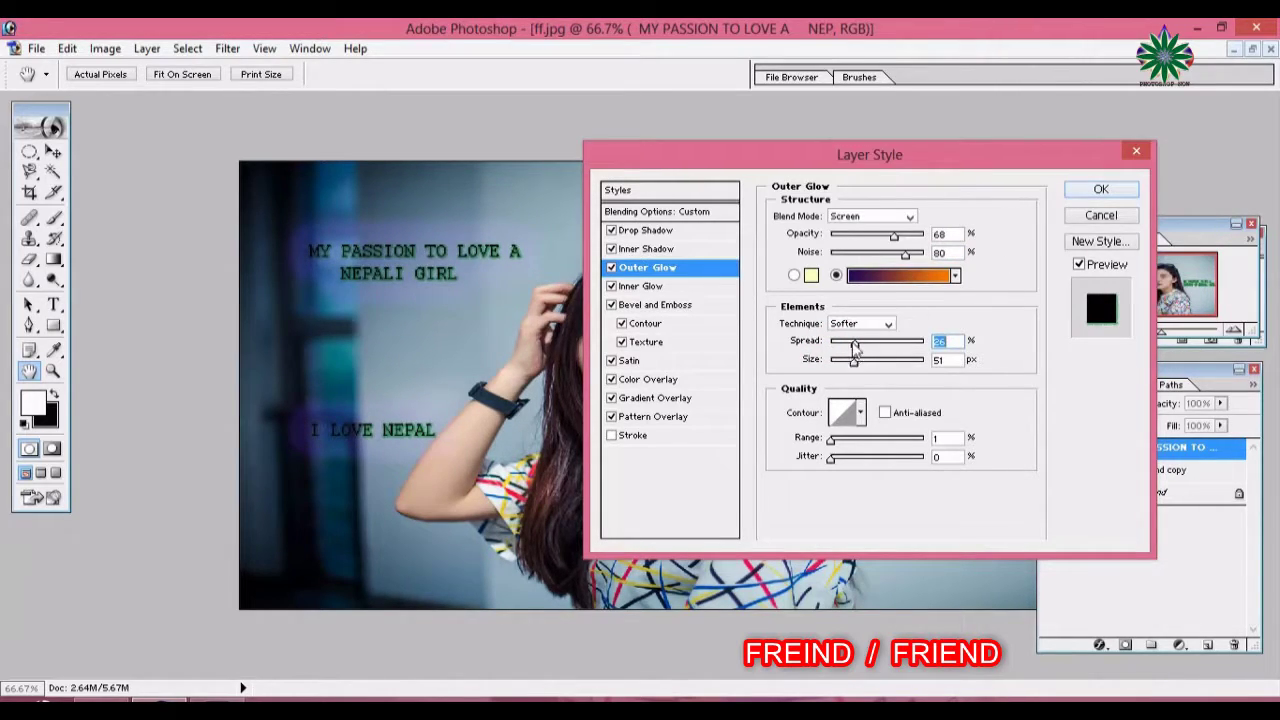
pyautogui.moveTo(848, 342); pyautogui.dragTo(830, 342)
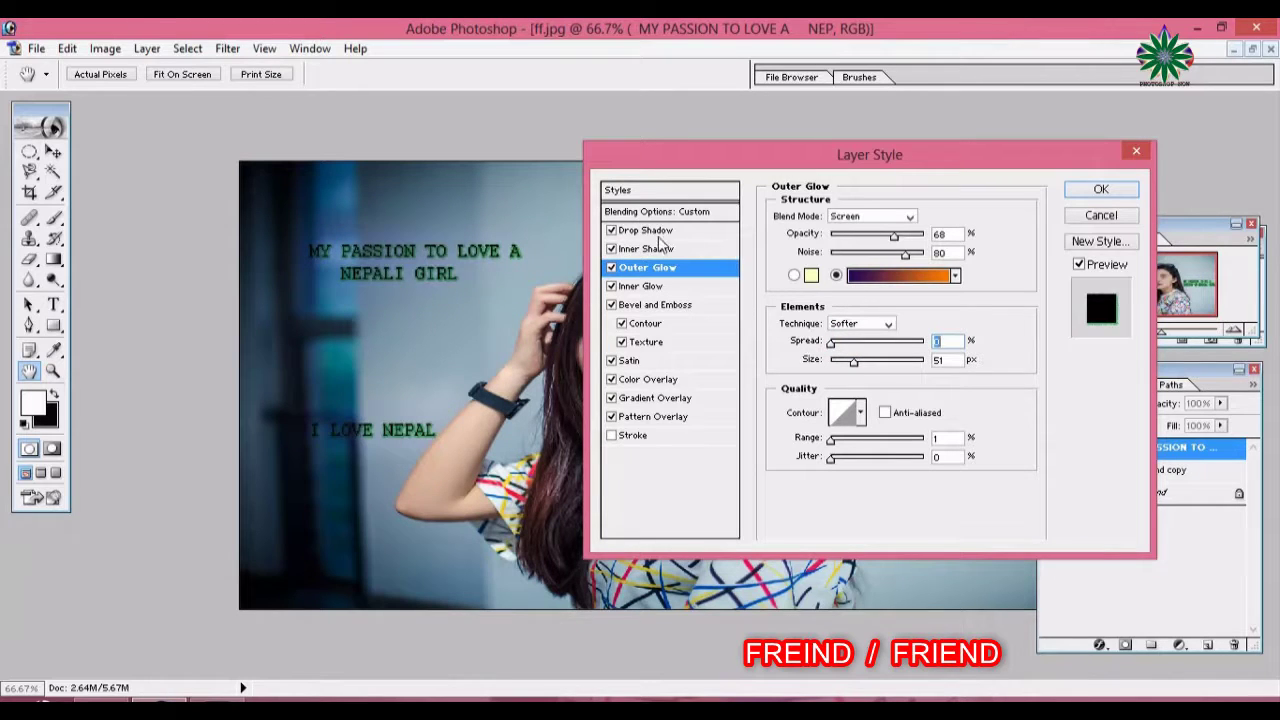
pyautogui.click(1092, 190)
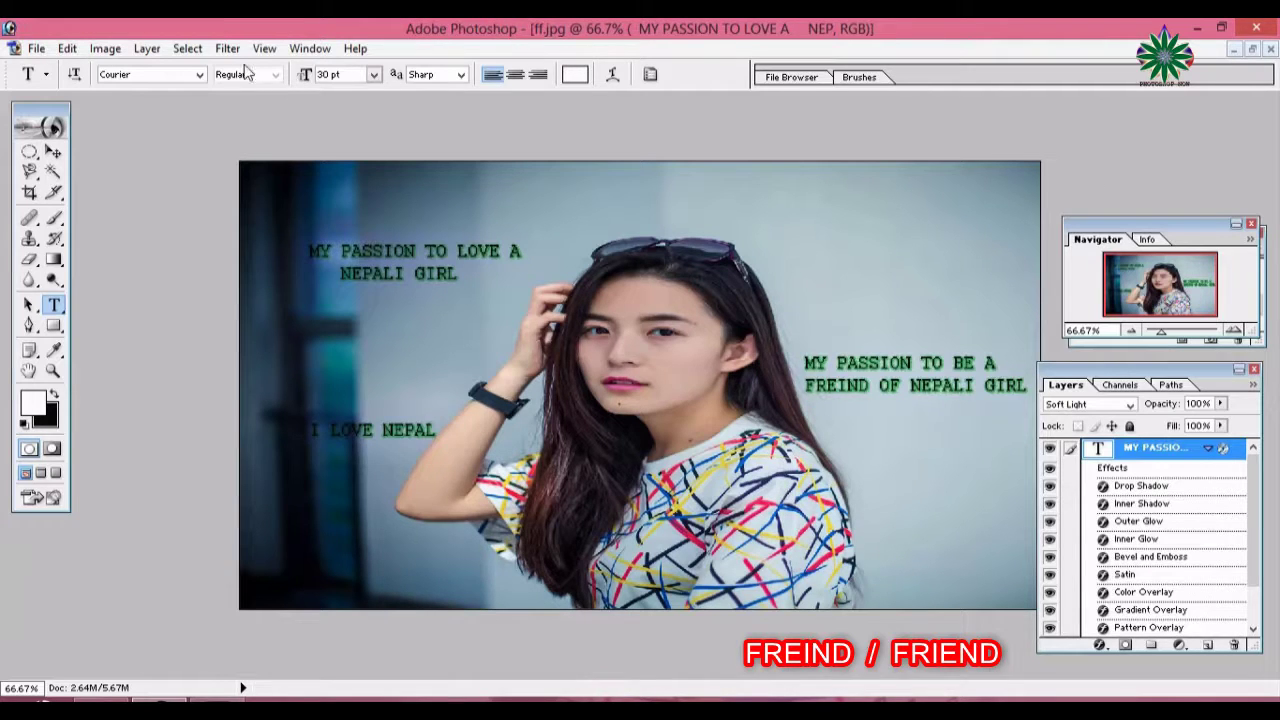
# Set the font to Courier New and strip leading spaces from 'MY PASSION TO BE A' and 'FREIND OF NEPALI GIRL'
pyautogui.click(200, 74)
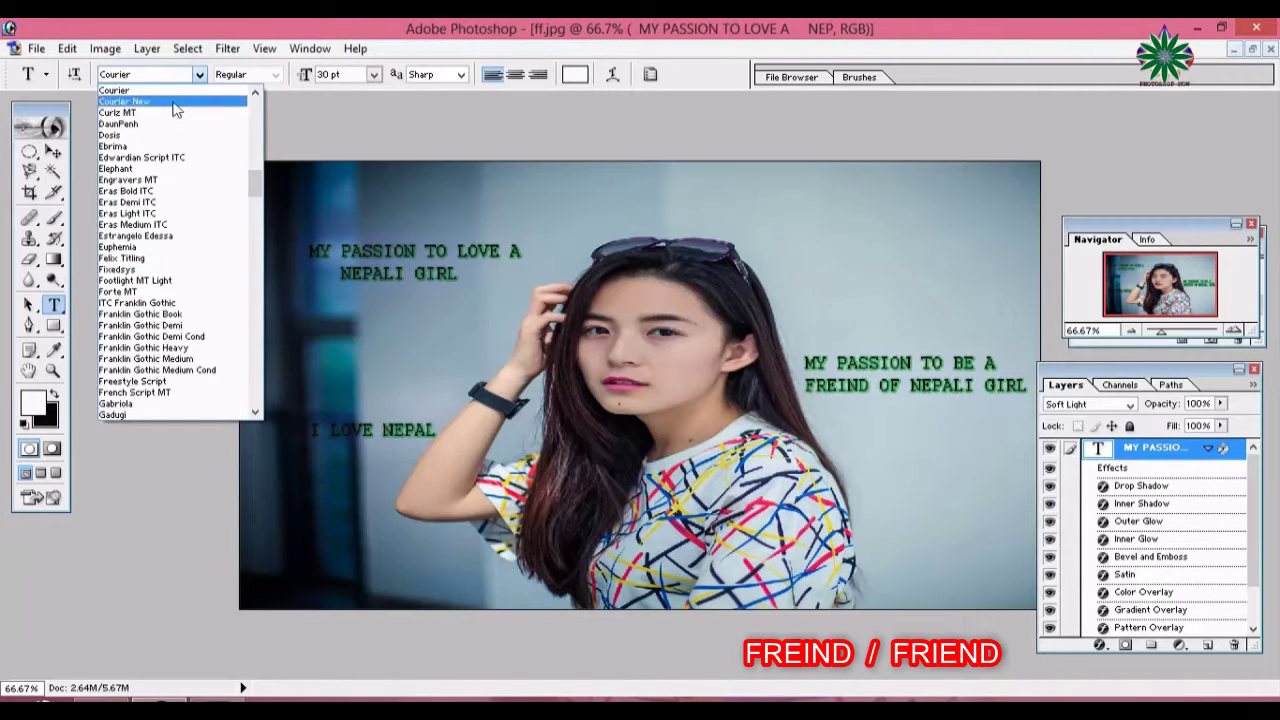
pyautogui.click(174, 103)
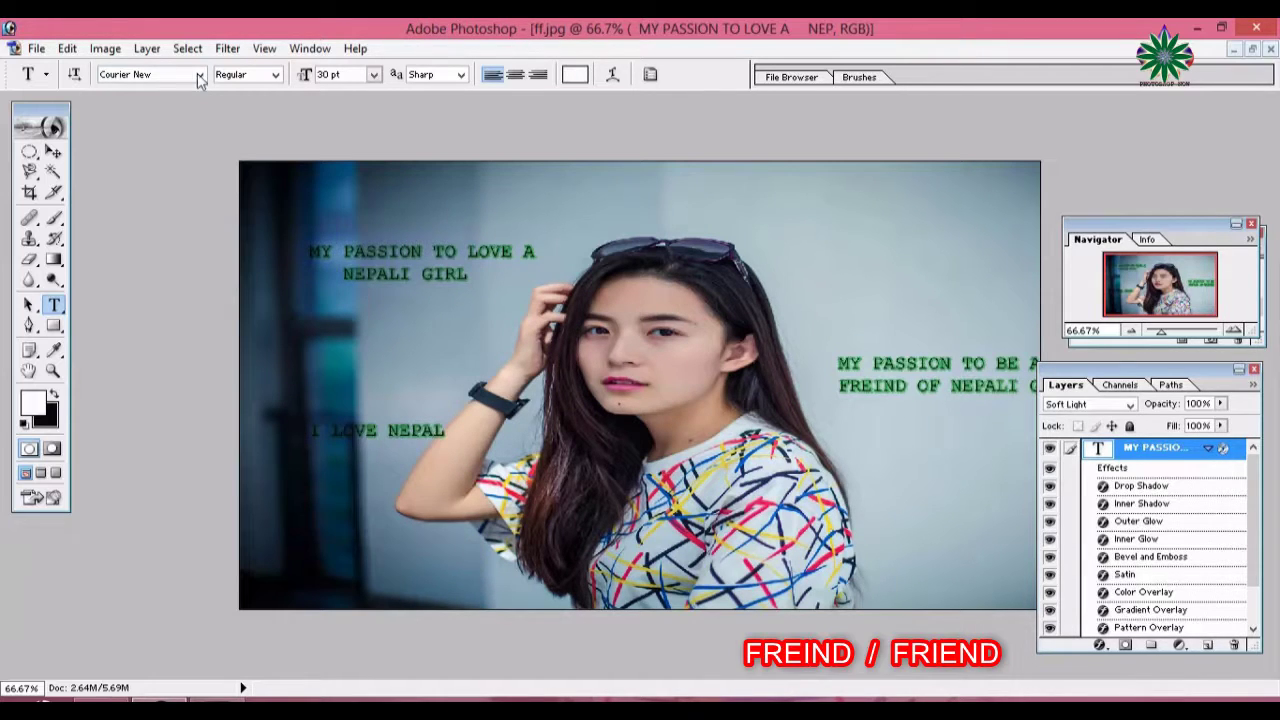
pyautogui.click(835, 363)
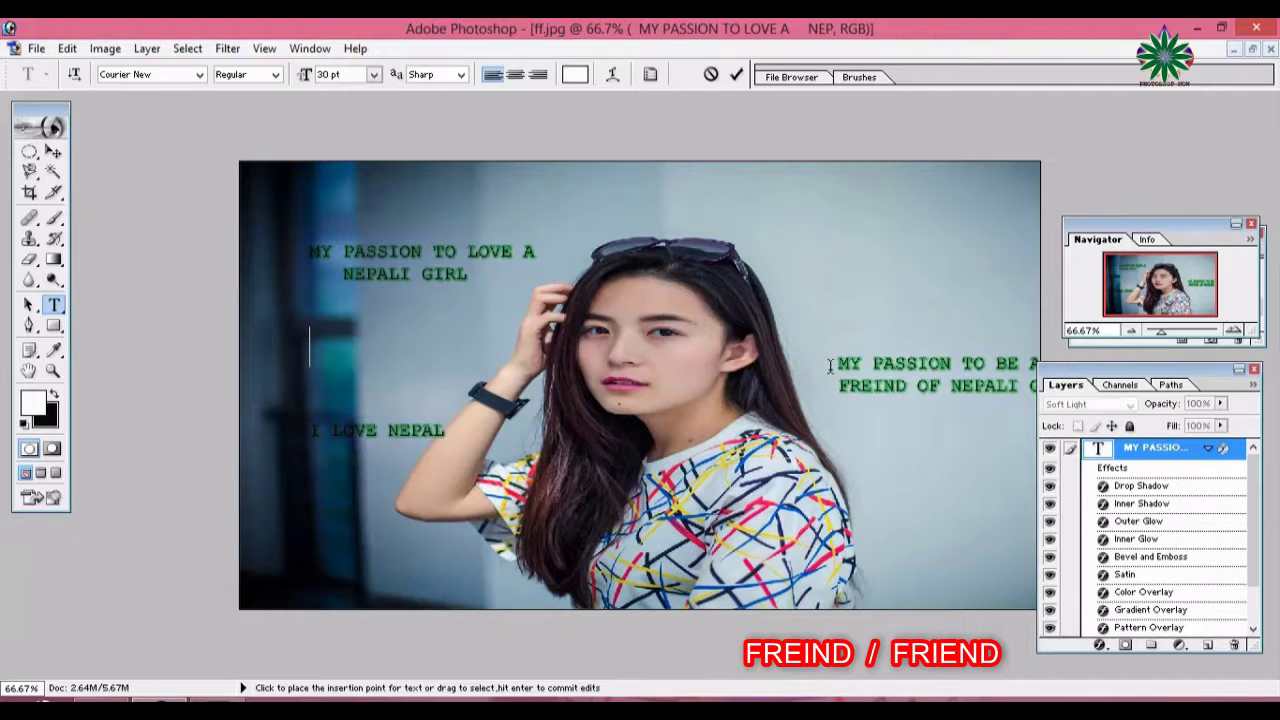
pyautogui.press('Delete')
pyautogui.press('Delete')
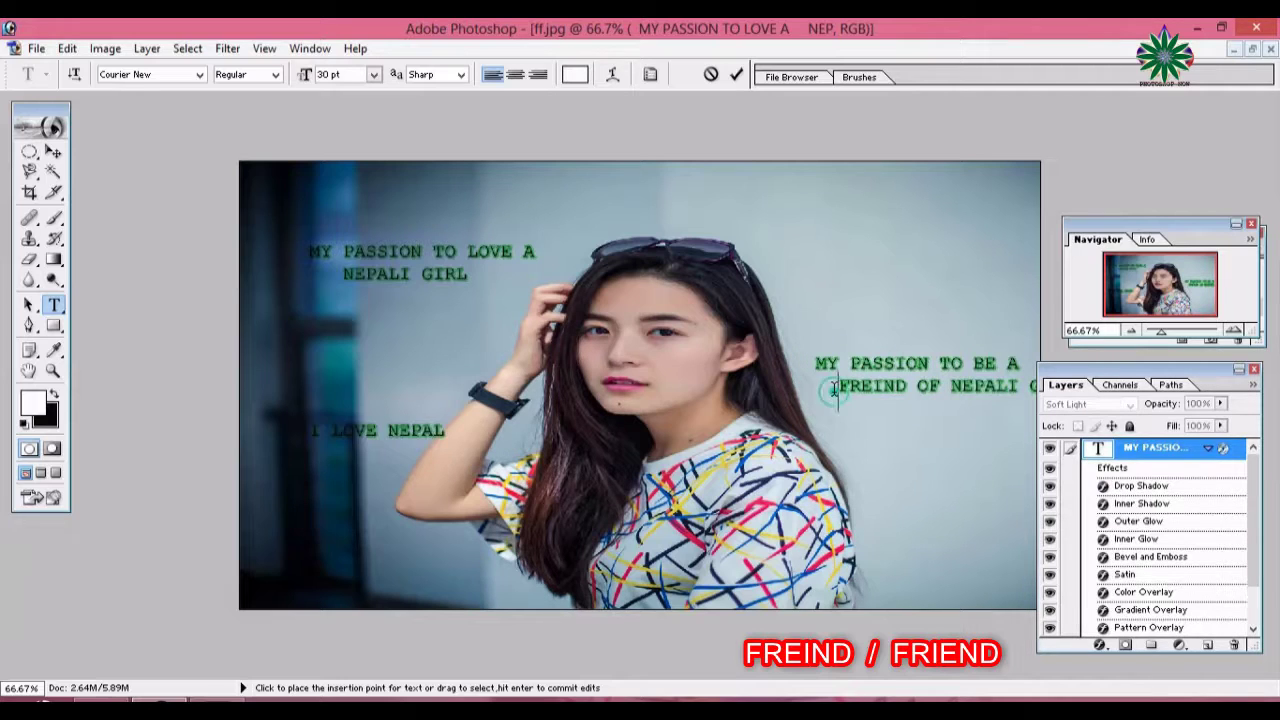
pyautogui.press('BackSpace')
pyautogui.press('BackSpace')
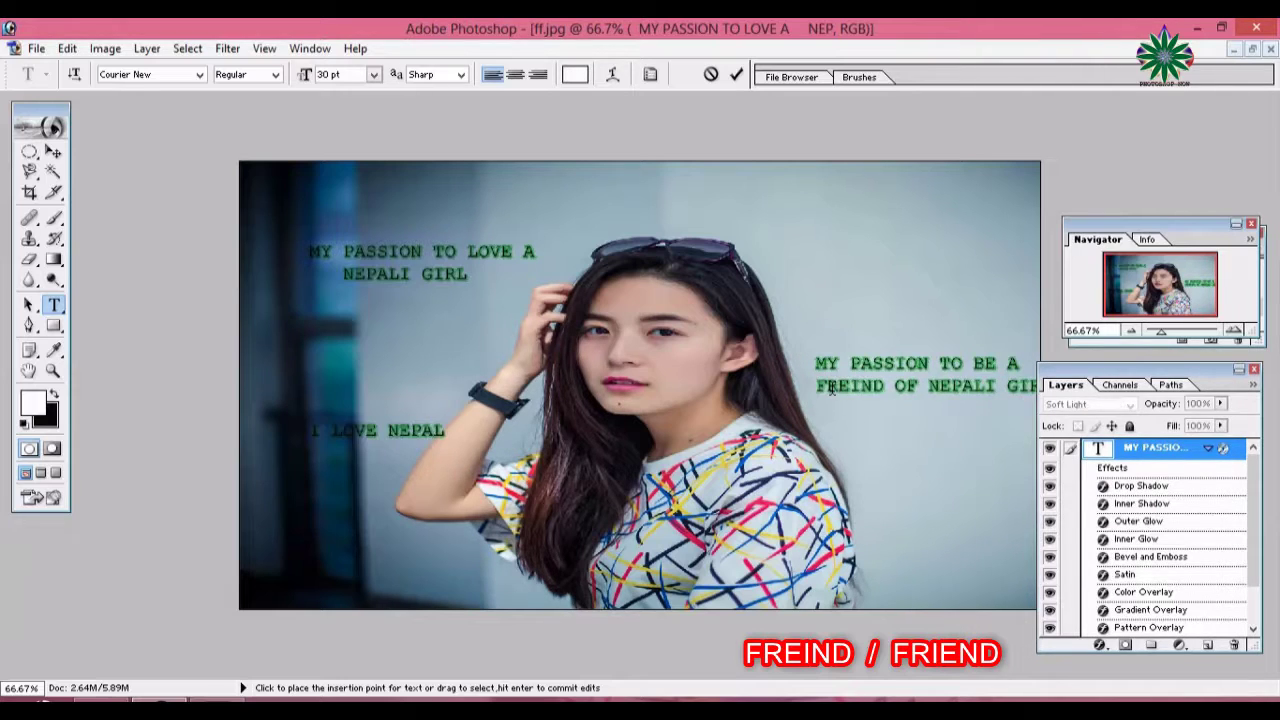
pyautogui.press('BackSpace')
pyautogui.press('BackSpace')
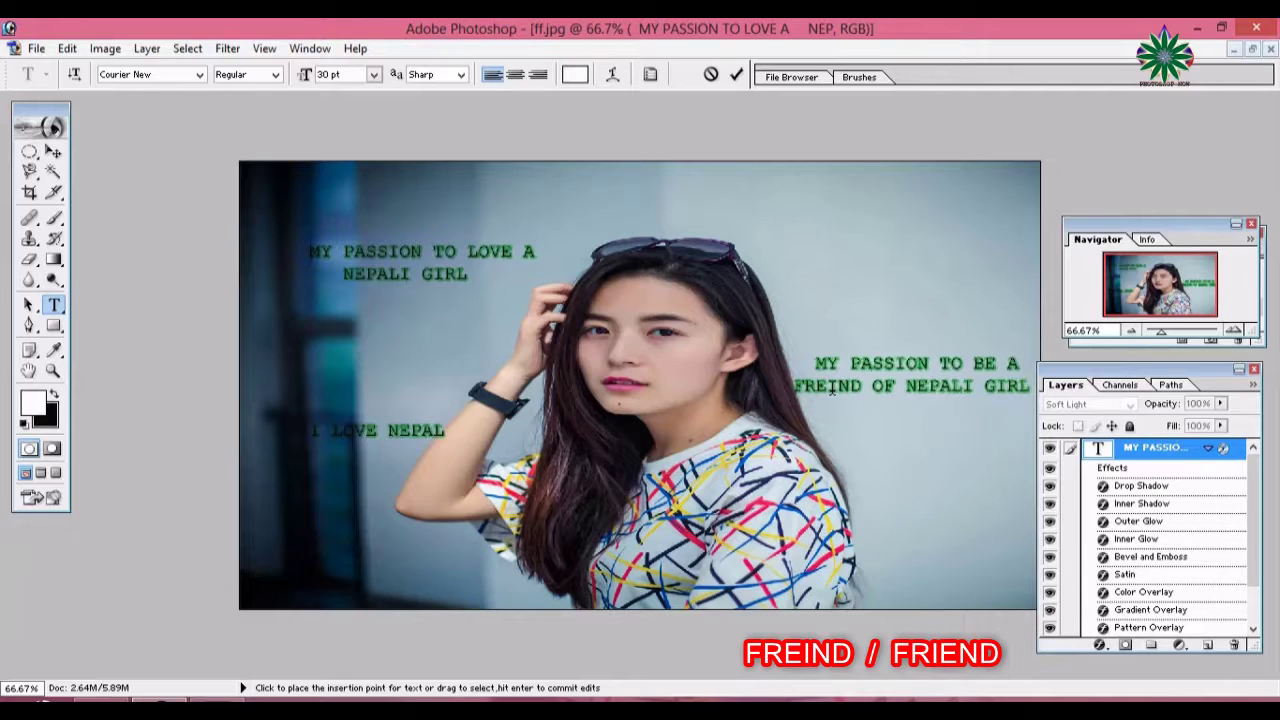